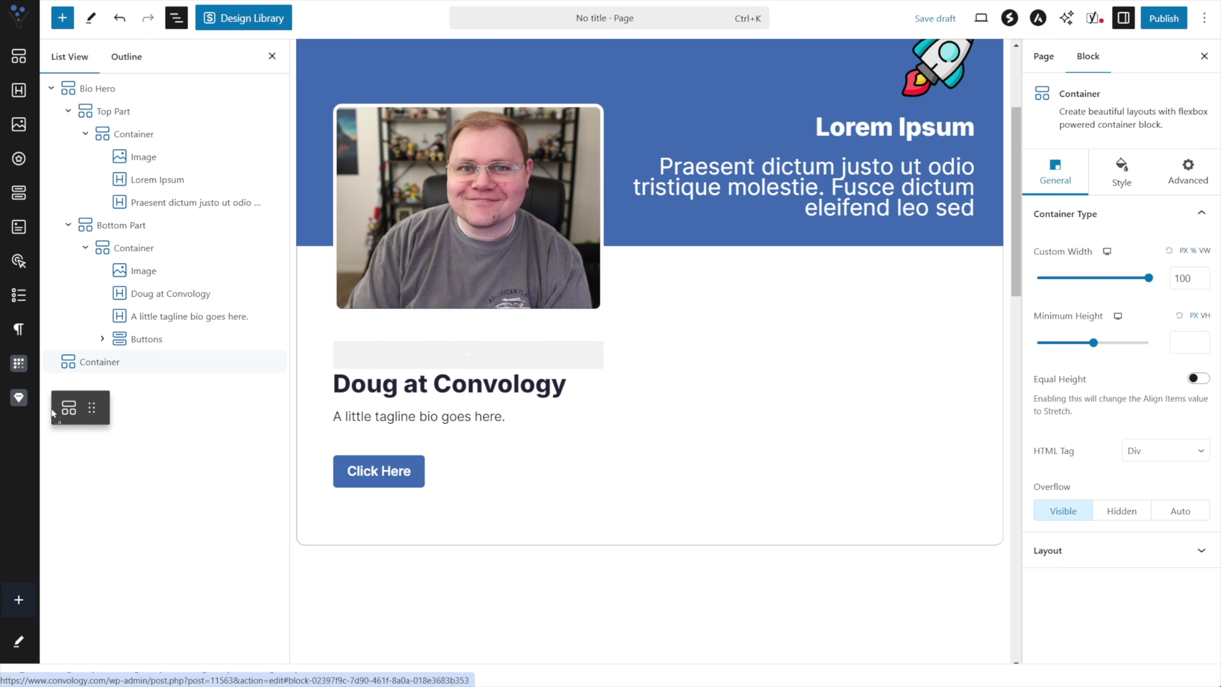
- Give the new container below the Bio Hero section a single-column layout
scroll(514, 576, down, 3)
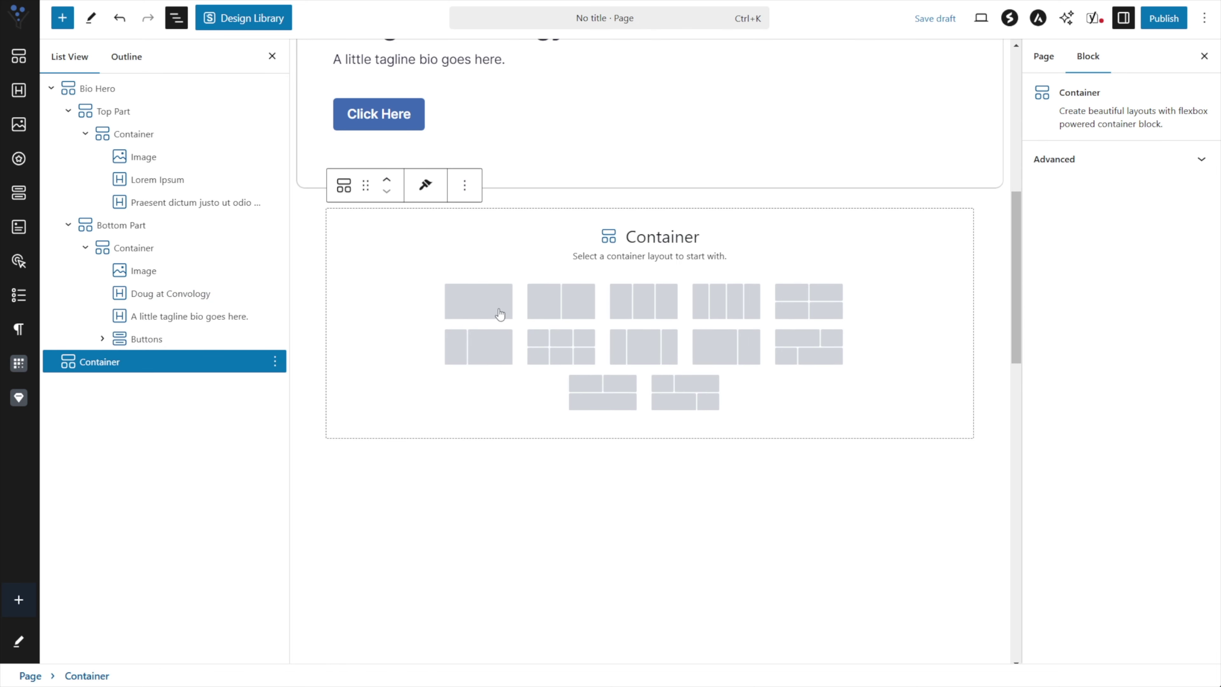
click(476, 303)
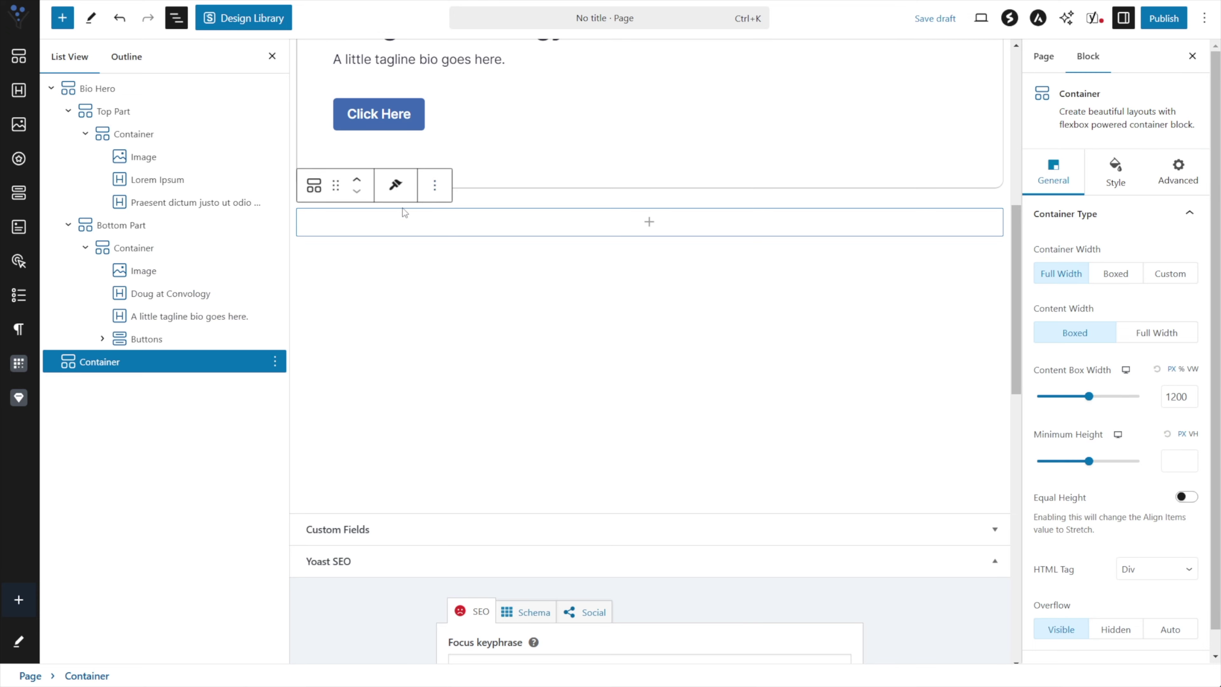
click(96, 88)
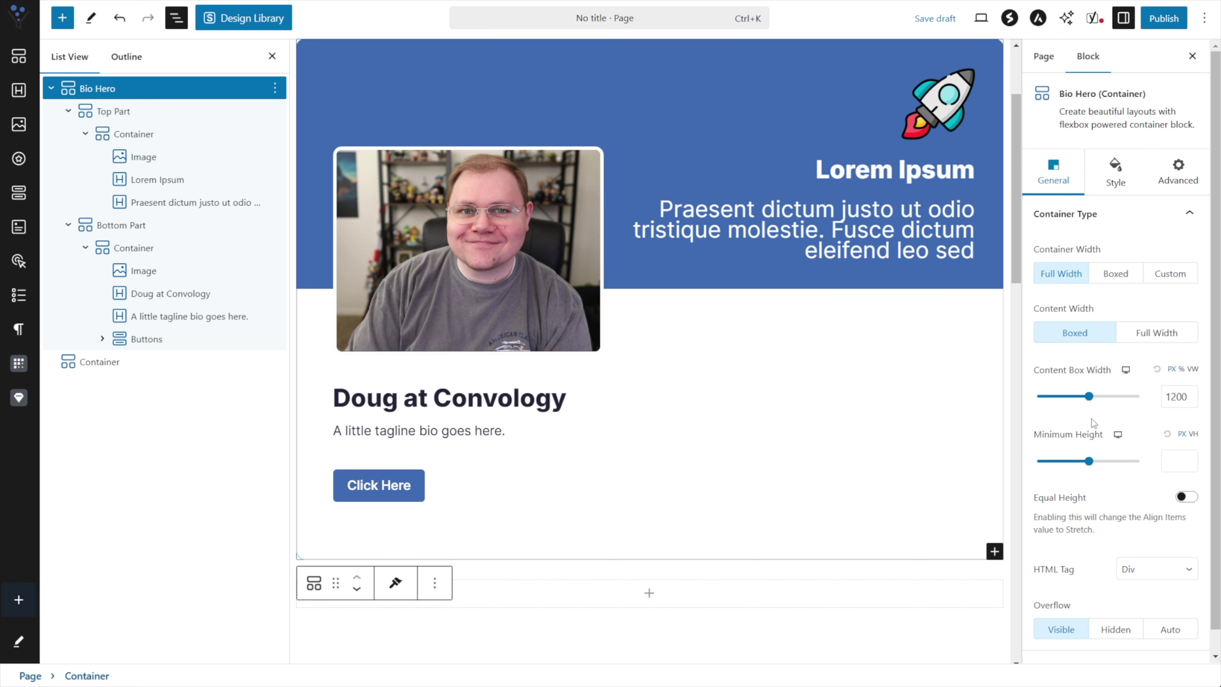
click(98, 361)
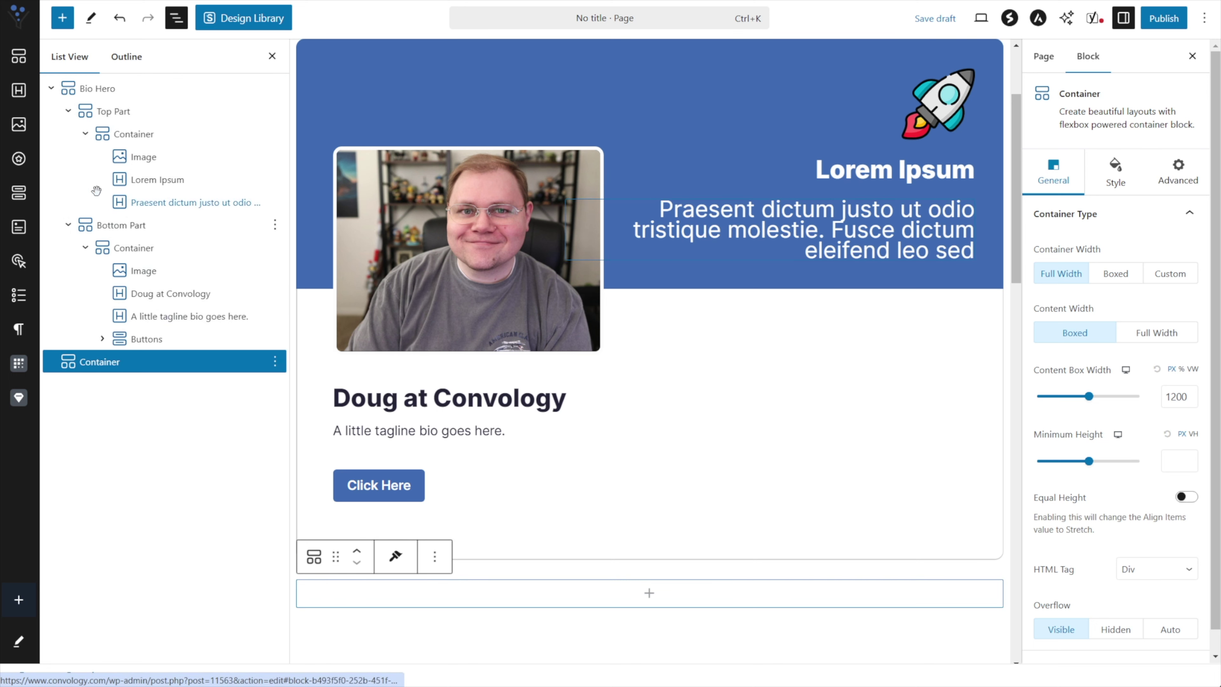
click(97, 88)
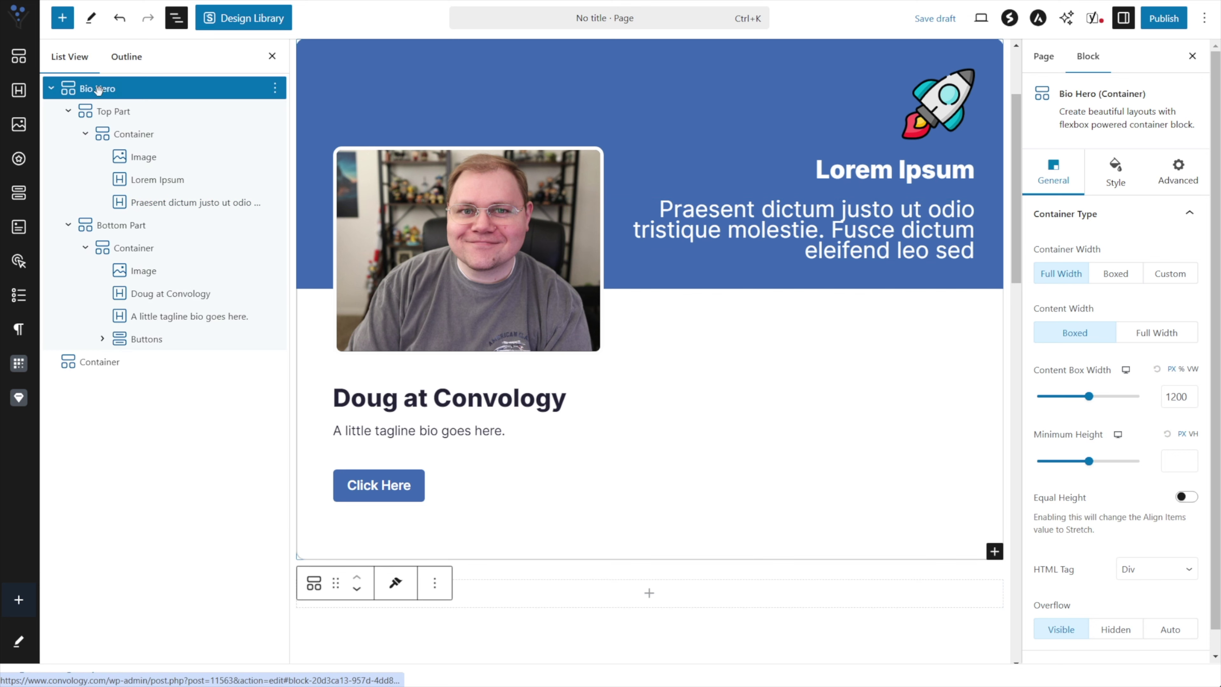
click(114, 362)
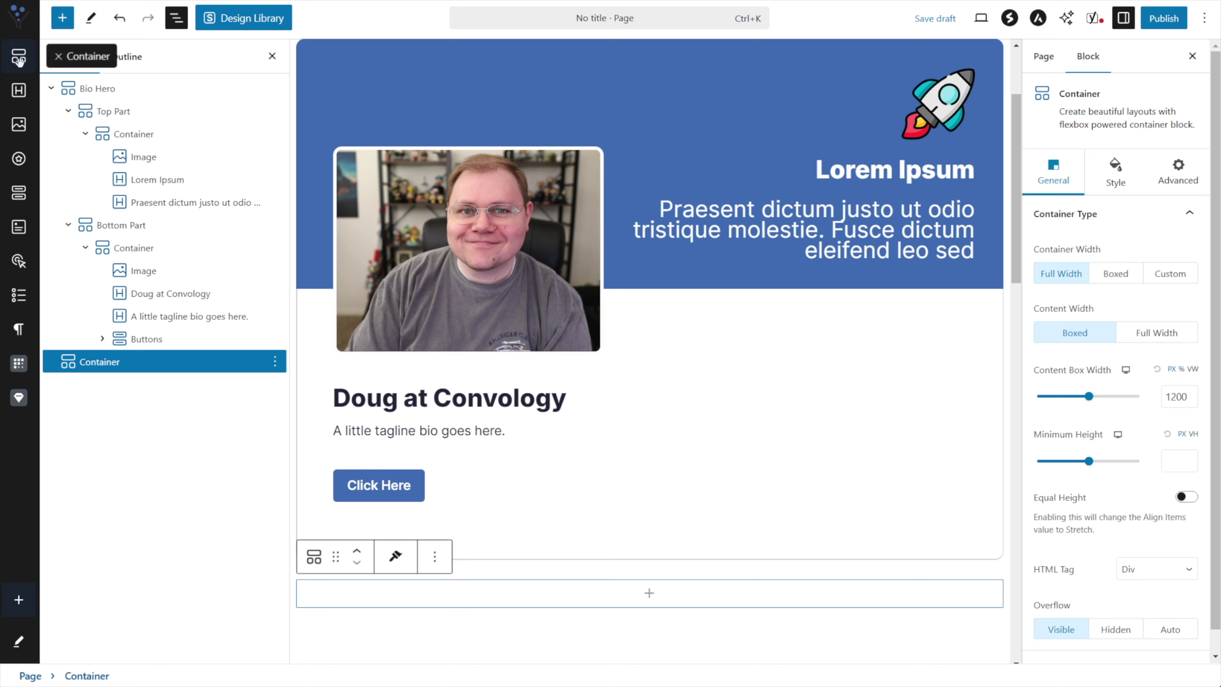
- Nest two Container blocks inside the new root container below the Bio Hero
drag(18, 57, 102, 372)
drag(18, 56, 82, 358)
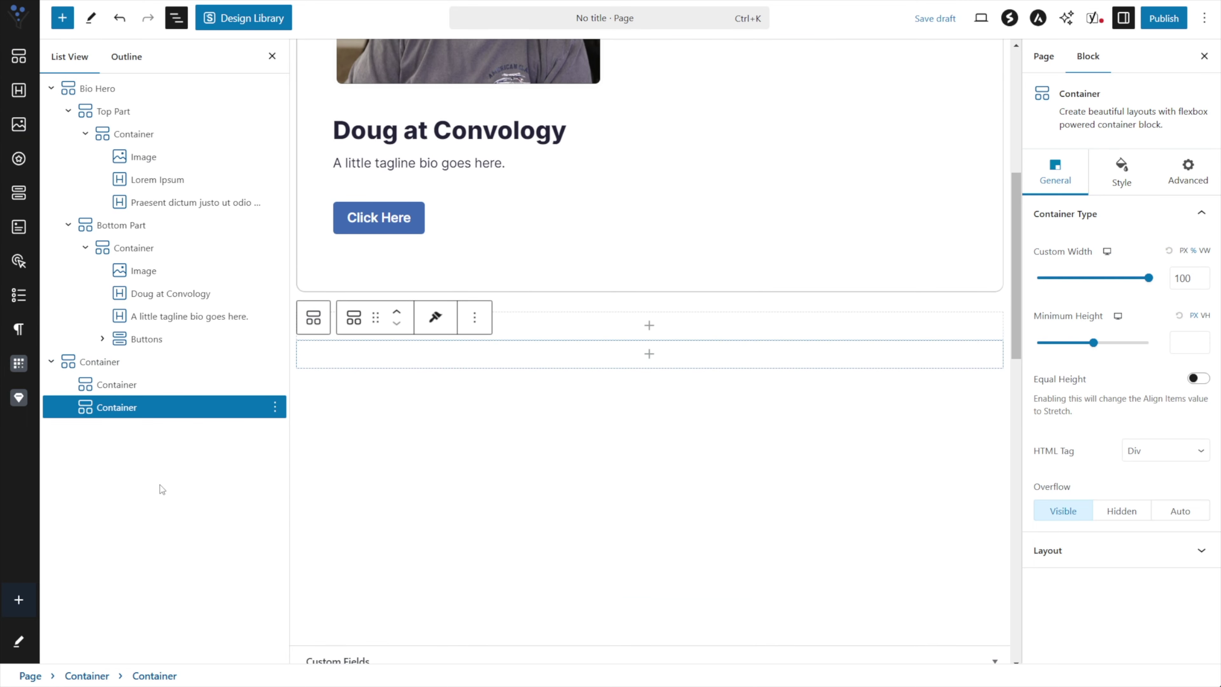
click(98, 360)
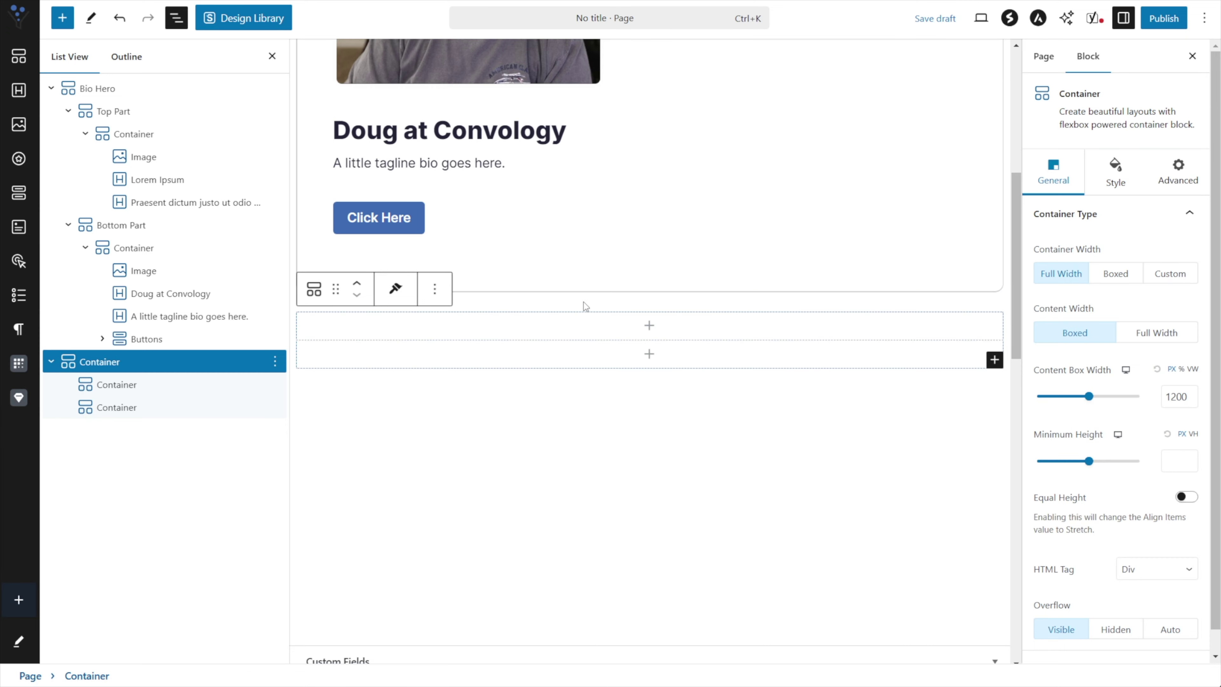
- Set the minimum height of the first nested container to 265 px, using the Bio Hero's Top Part as reference
scroll(526, 250, up, 3)
scroll(526, 250, up, 4)
click(106, 111)
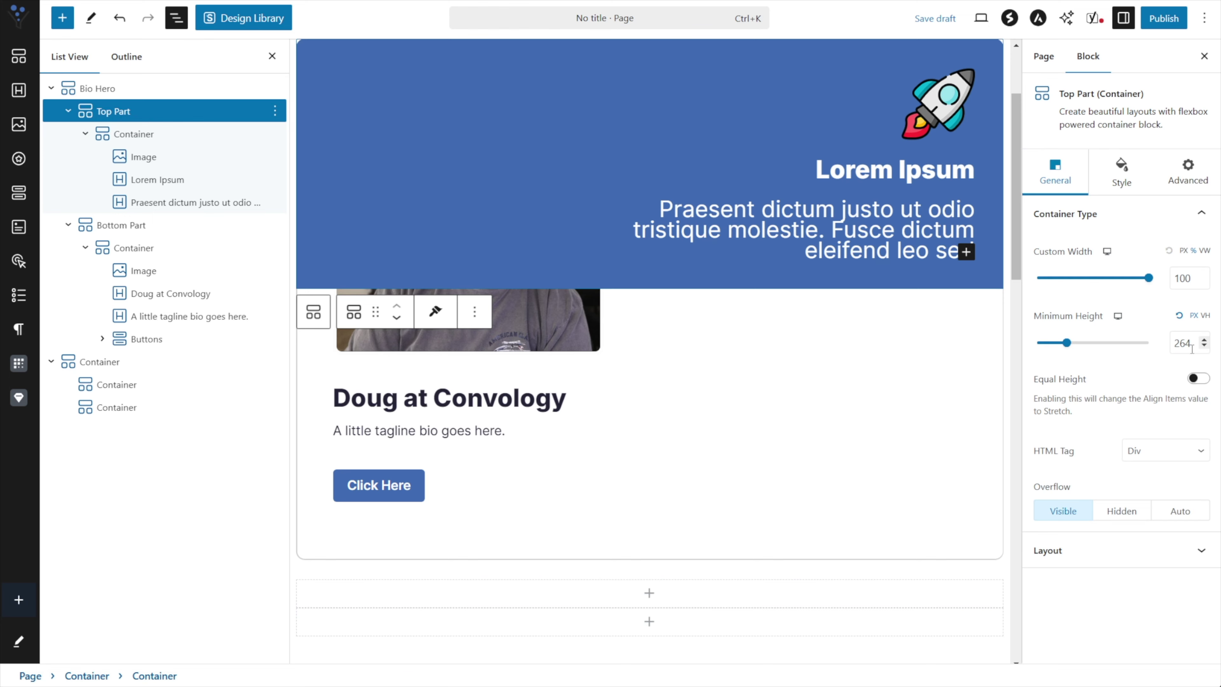
click(130, 386)
scroll(599, 628, down, 3)
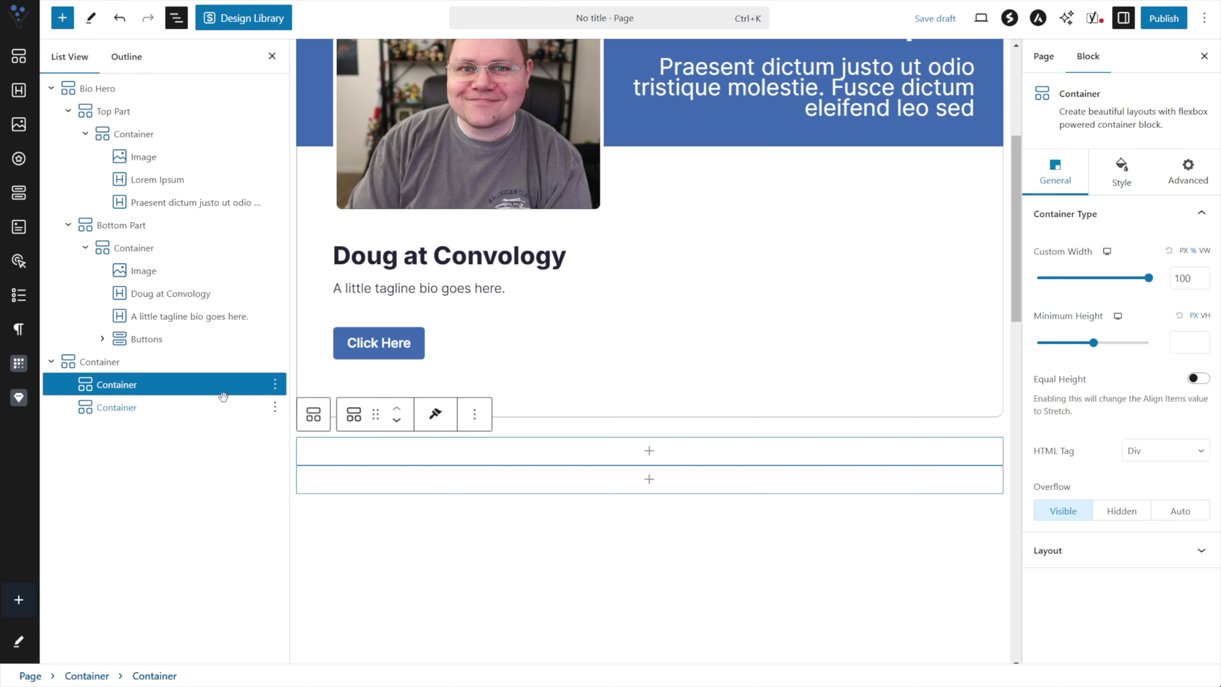
click(116, 384)
click(1183, 339)
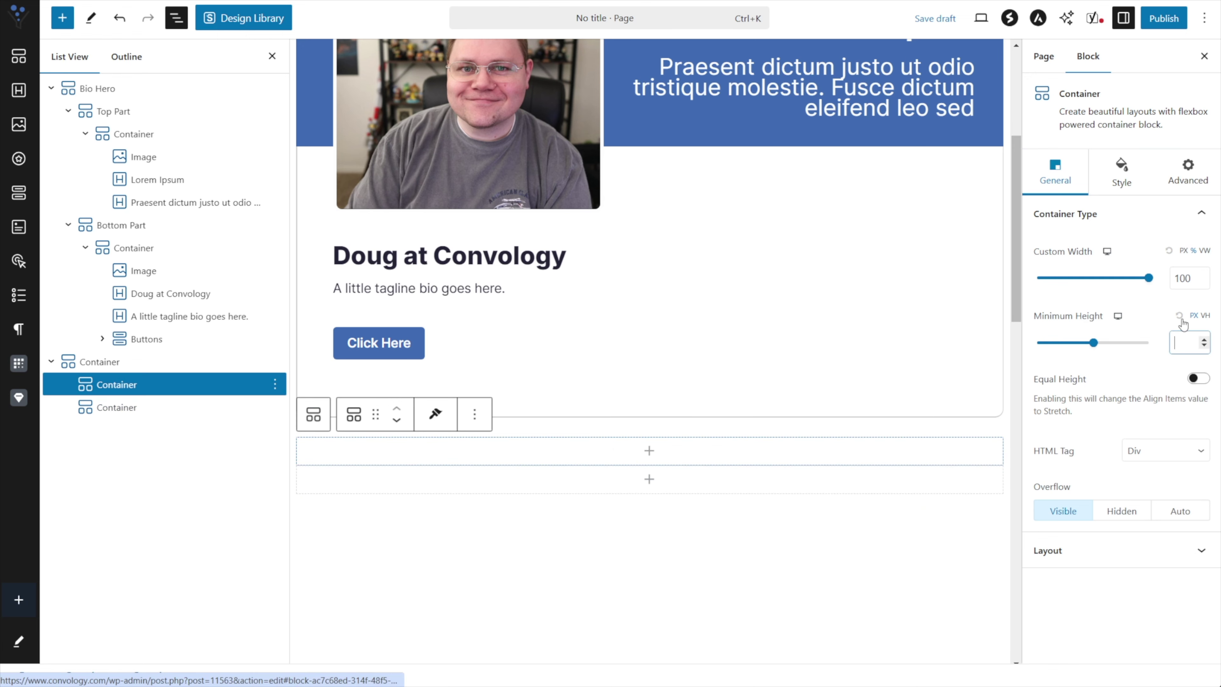
text(265)
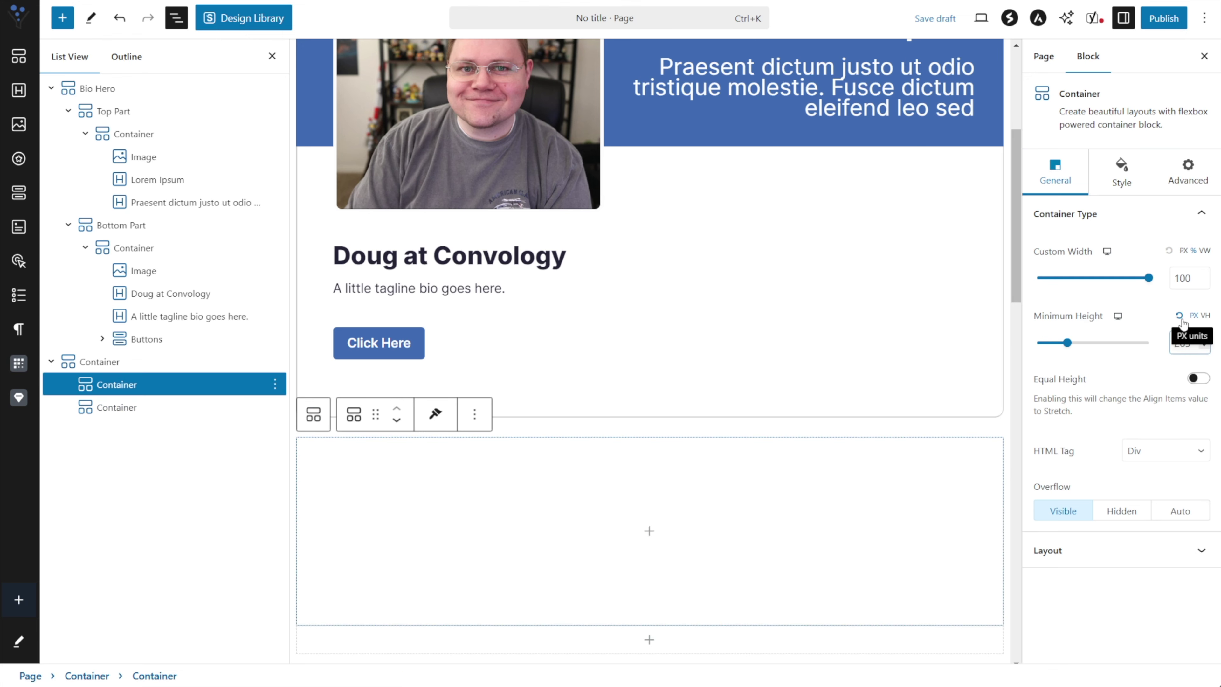
- Set the minimum height of the second nested container to 265 px, using the Bio Hero's Bottom Part as reference
scroll(821, 404, down, 4)
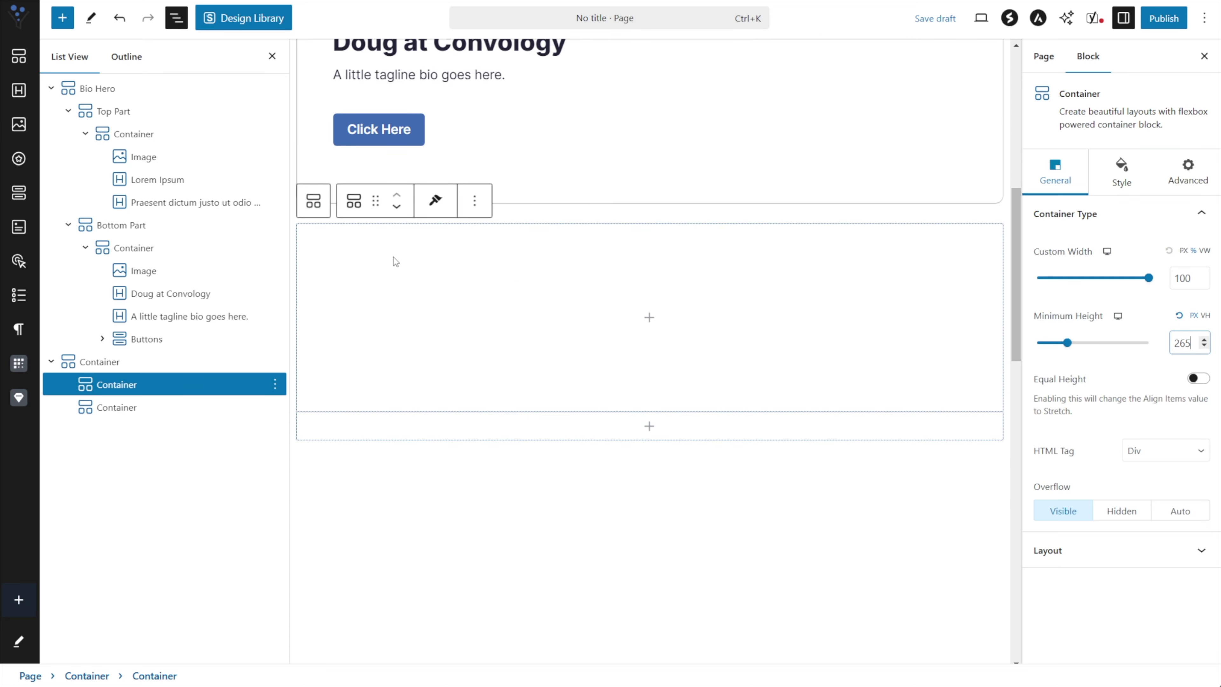
scroll(771, 226, up, 3)
click(771, 226)
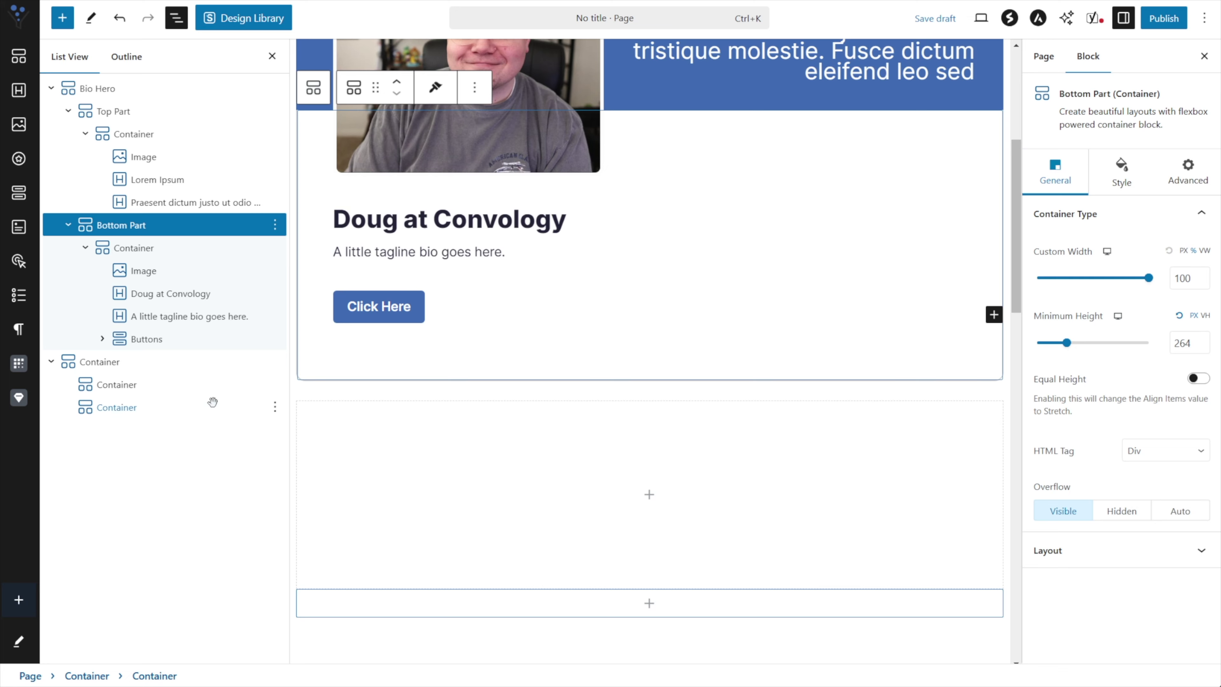
click(137, 407)
click(1185, 342)
text(265)
scroll(913, 336, down, 1)
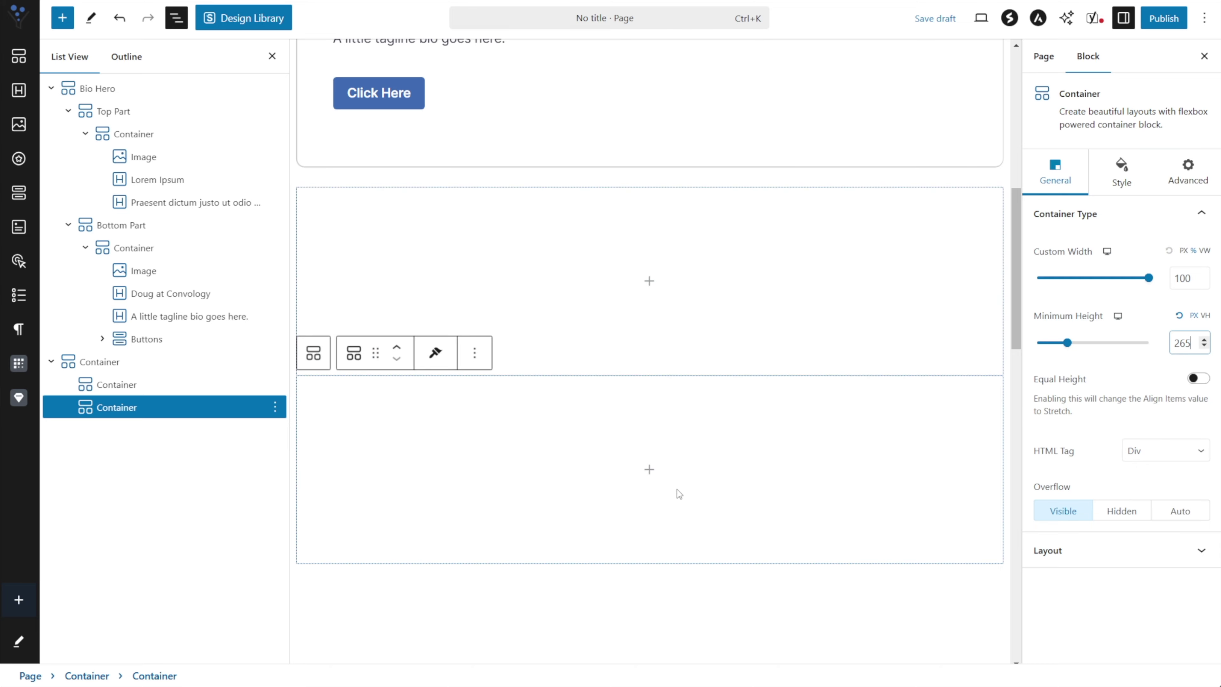
- Add a Container block inside the upper 265 px container, following the structure of the Bio Hero's Top Part
scroll(662, 436, up, 8)
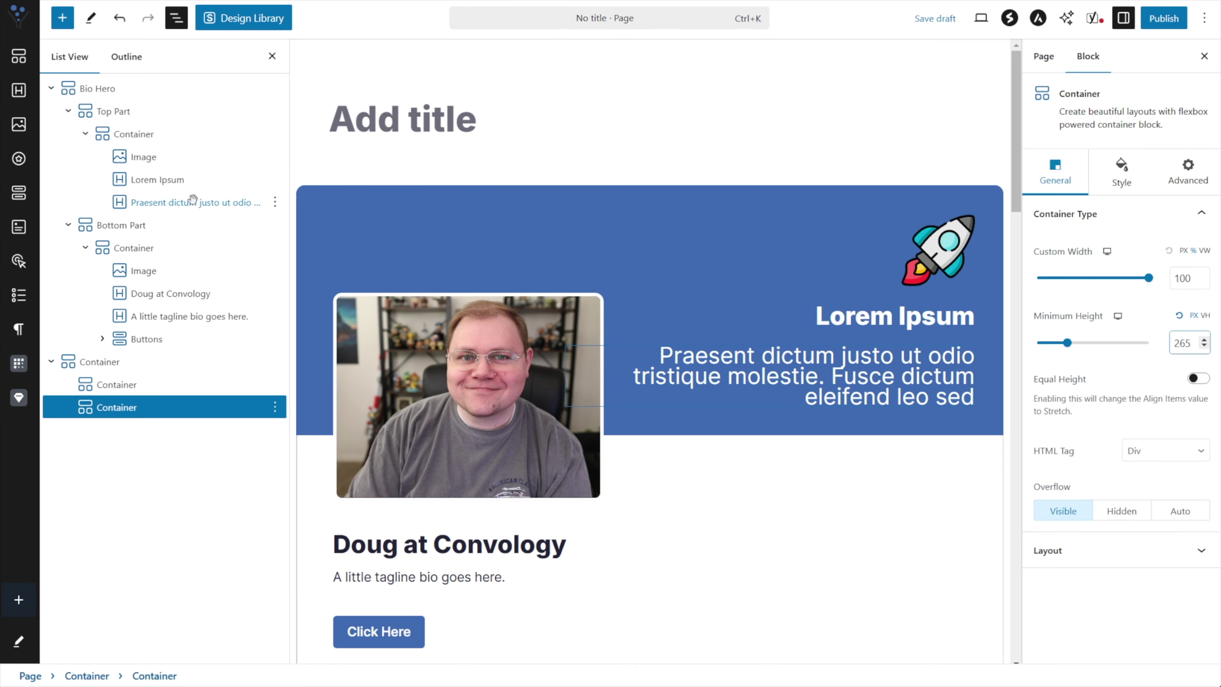
click(117, 114)
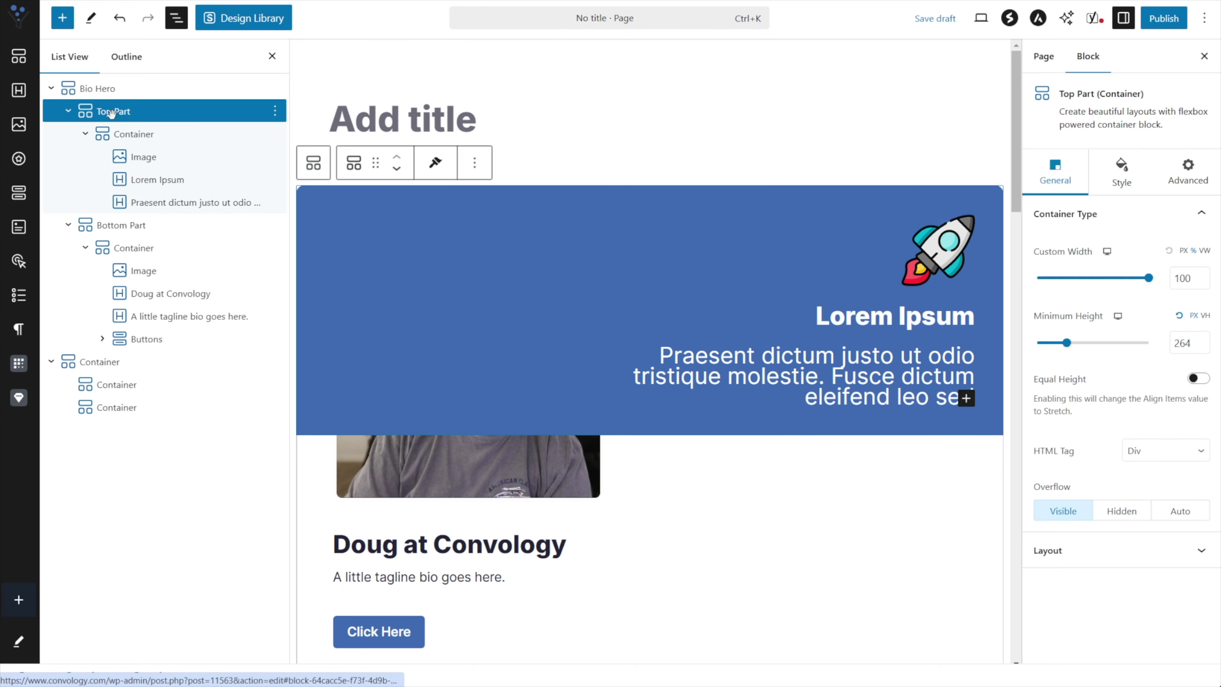
click(149, 134)
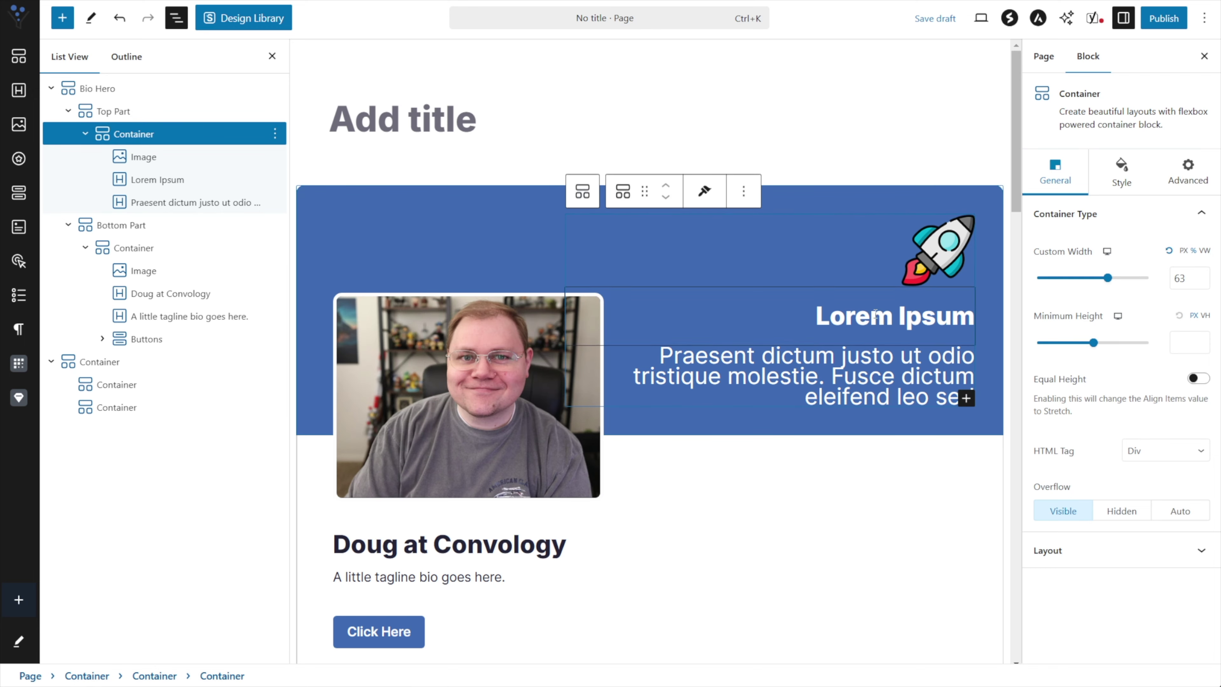
scroll(685, 335, down, 10)
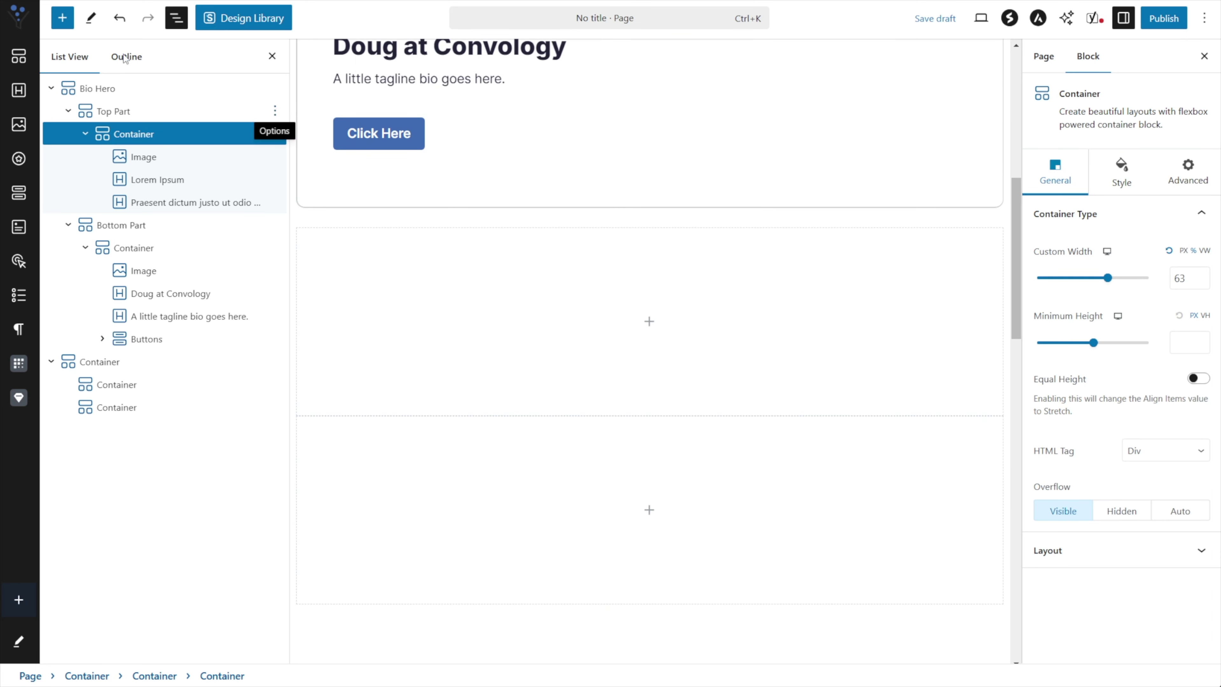
click(649, 322)
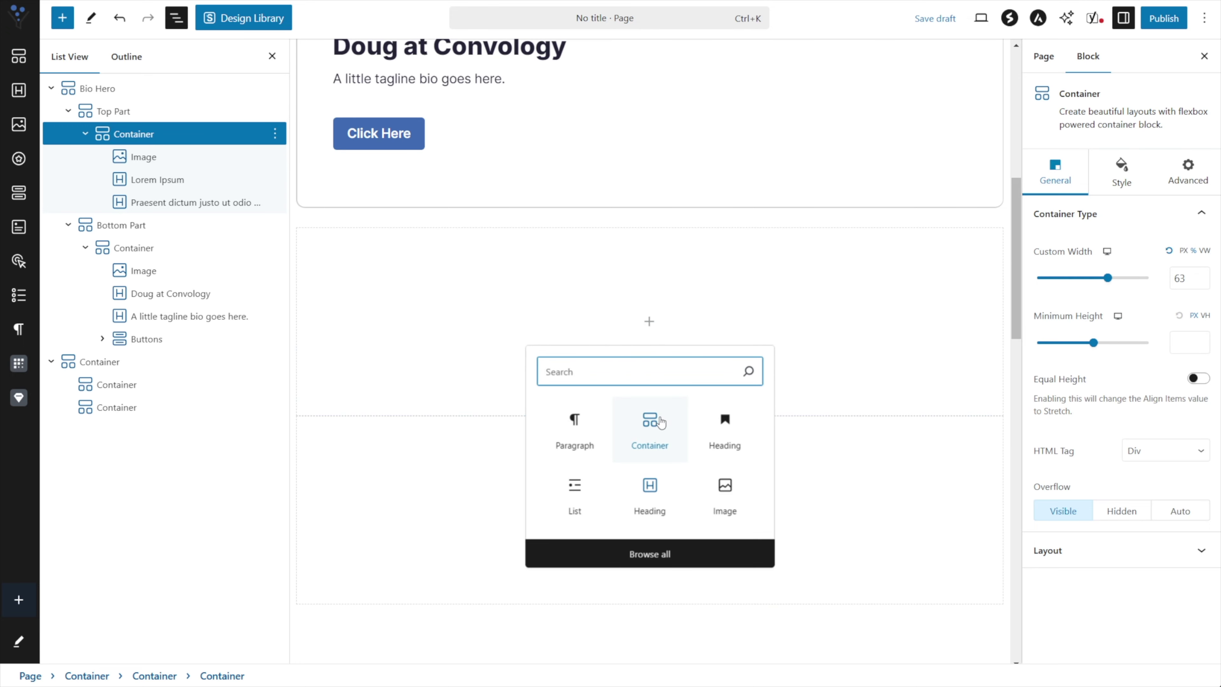
click(650, 423)
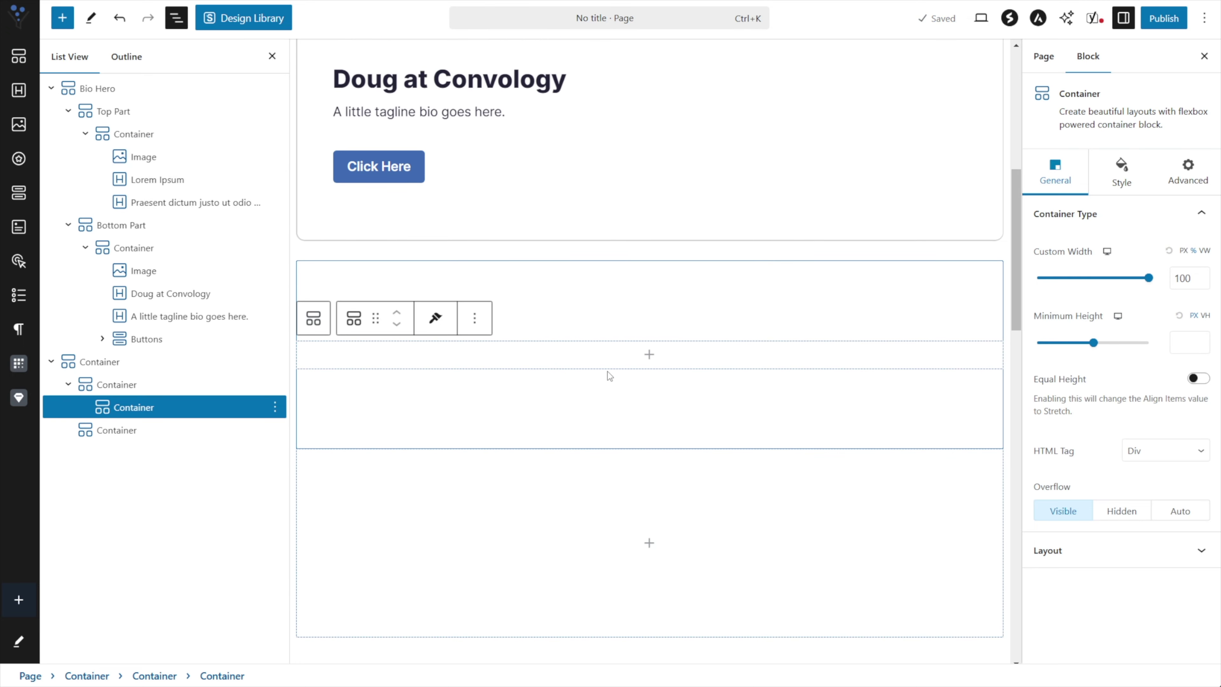
- Set the upper 265 px container's Align Items option to the right end in its flex layout
click(485, 307)
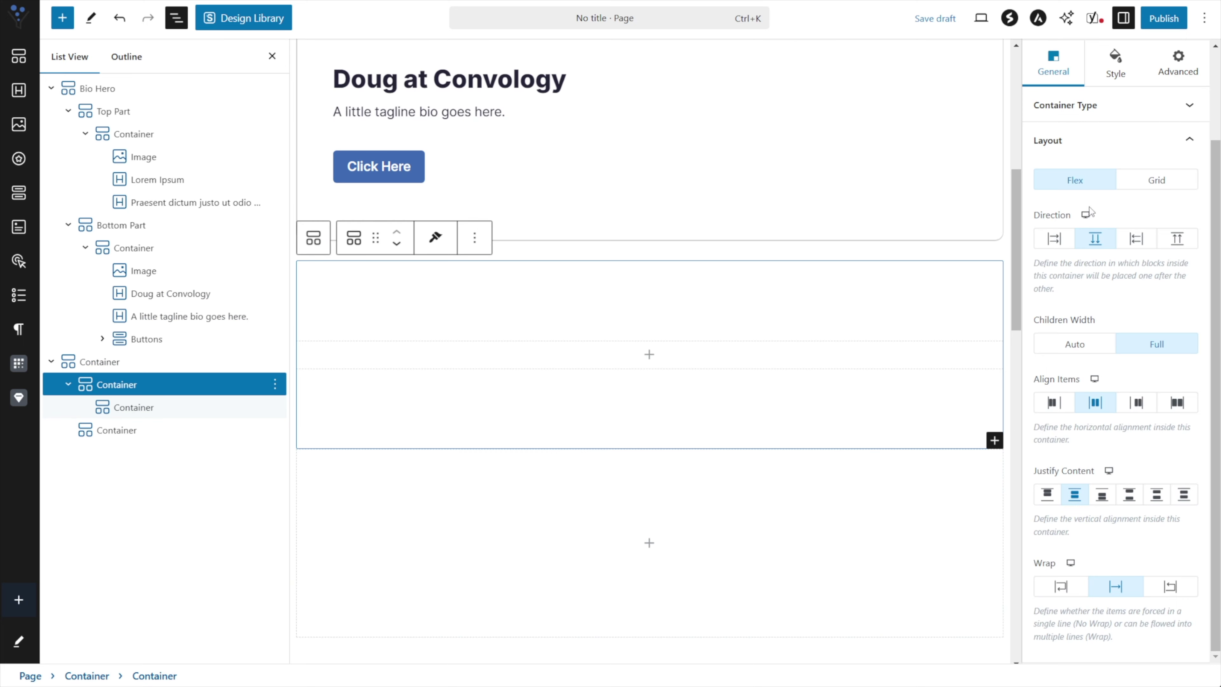
scroll(1033, 212, up, 3)
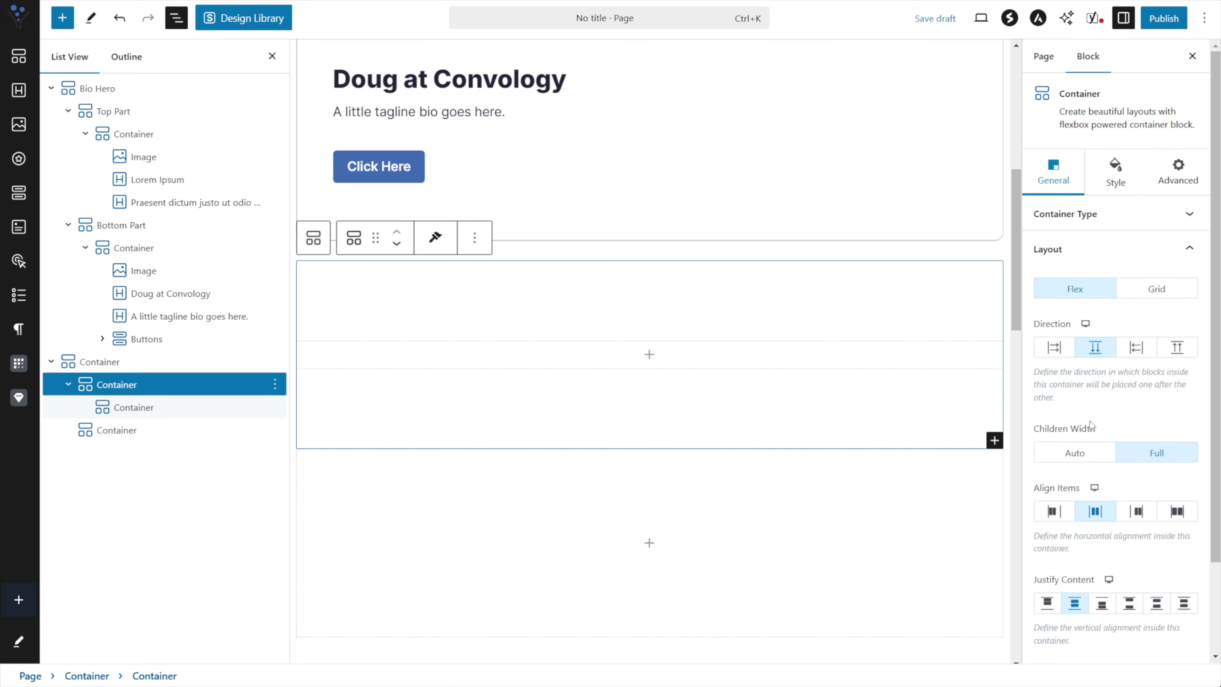
scroll(1104, 454, down, 2)
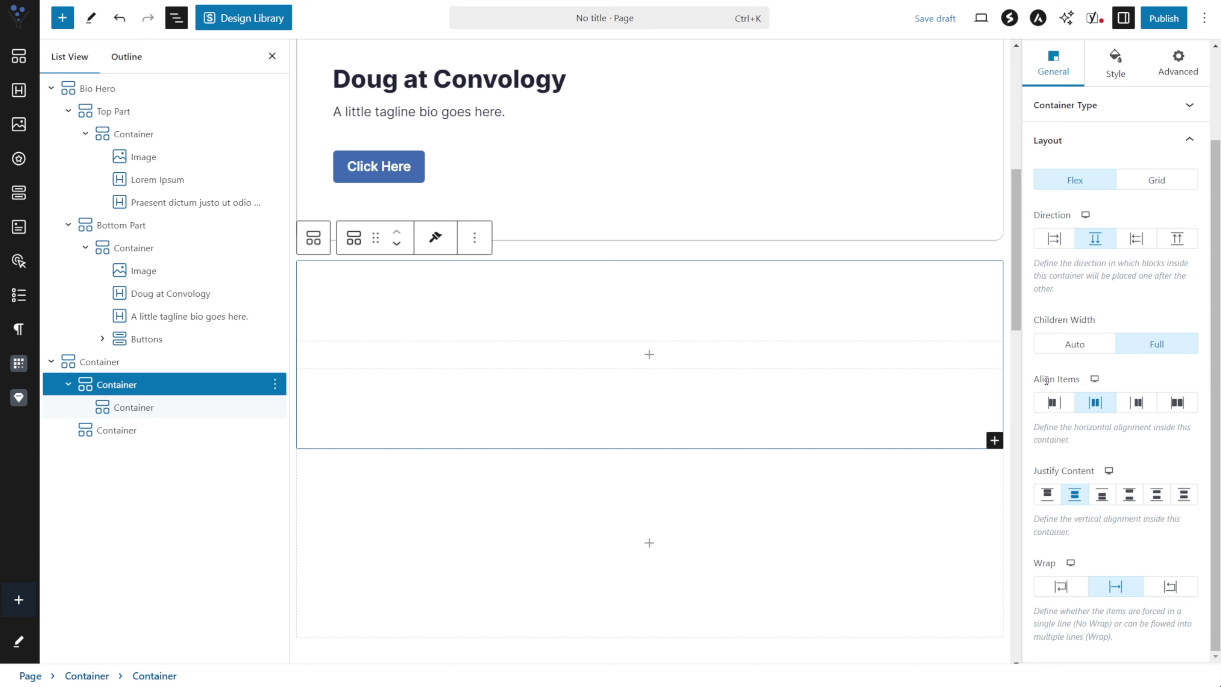
click(1147, 405)
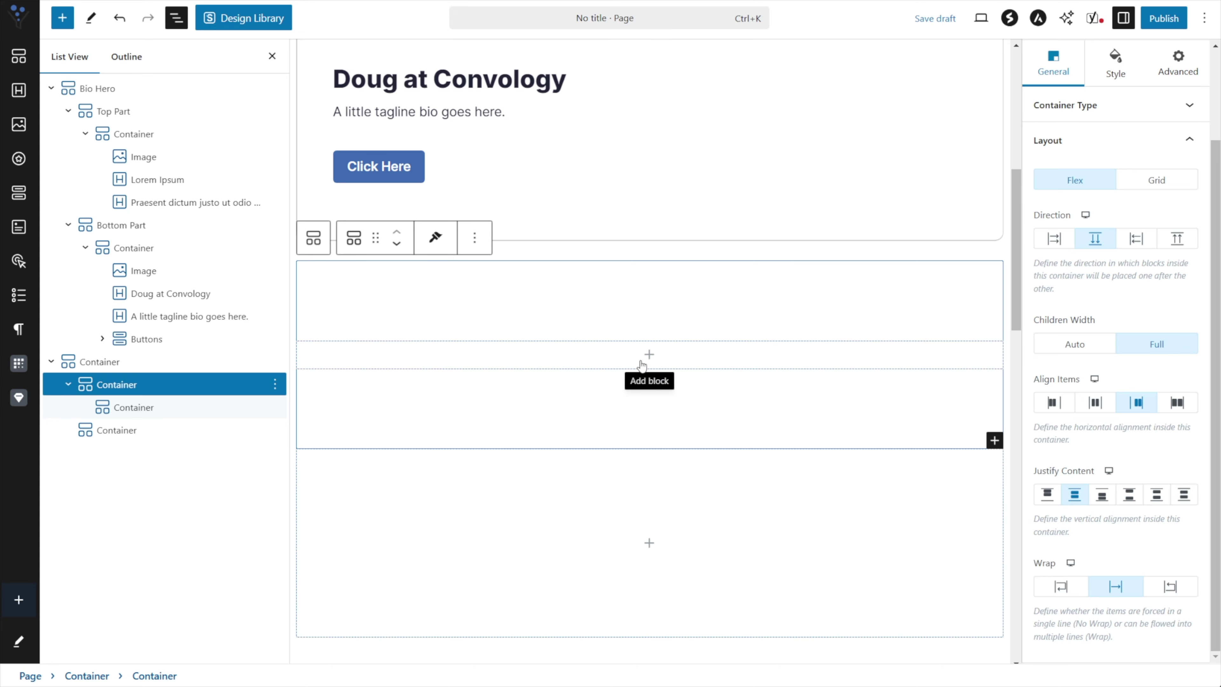
- Set the custom width of the innermost container in the upper part to 60%
click(506, 344)
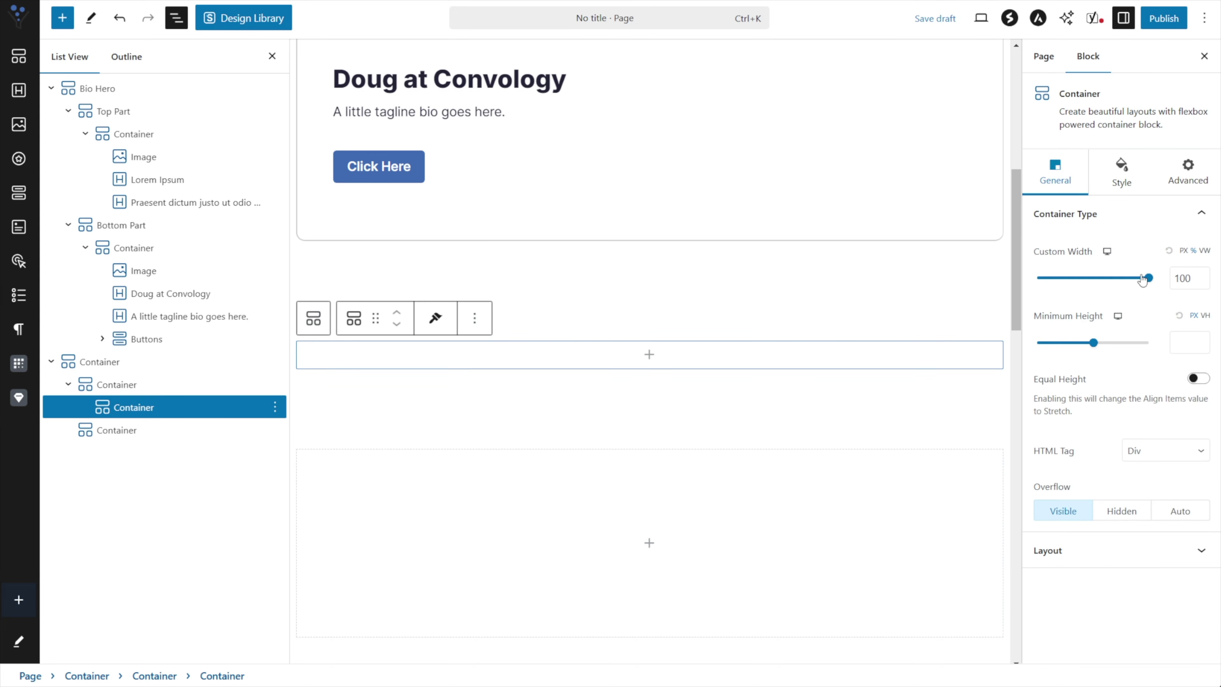
click(1192, 278)
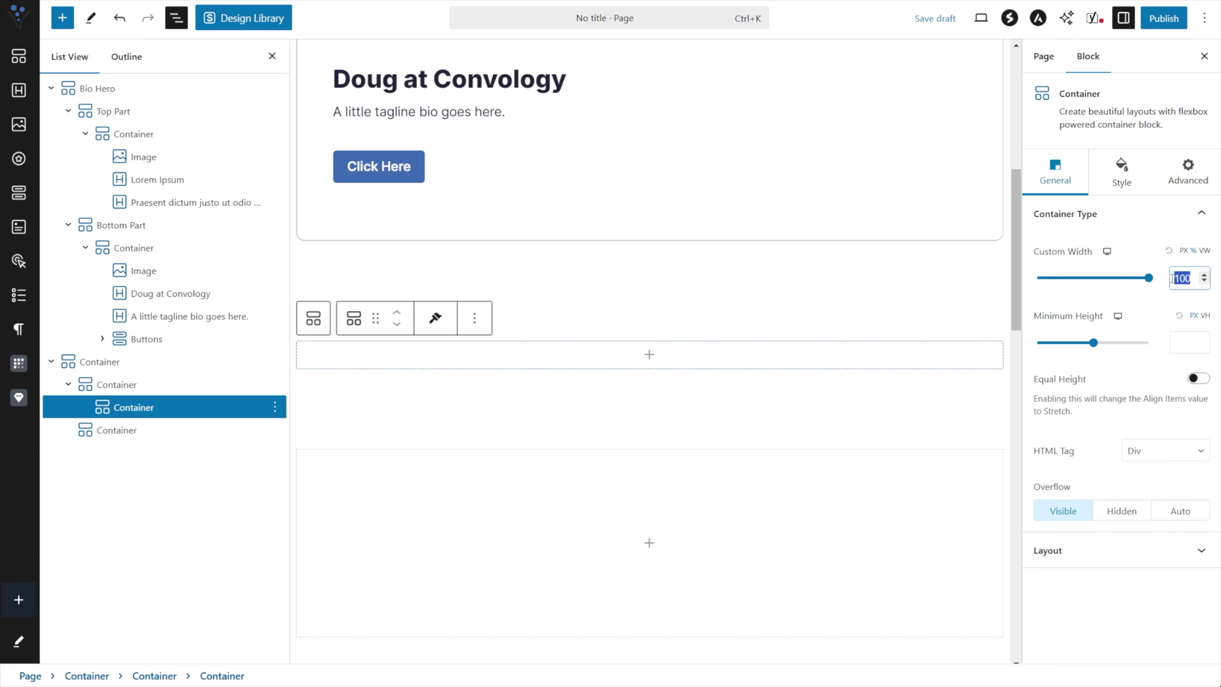
text(60)
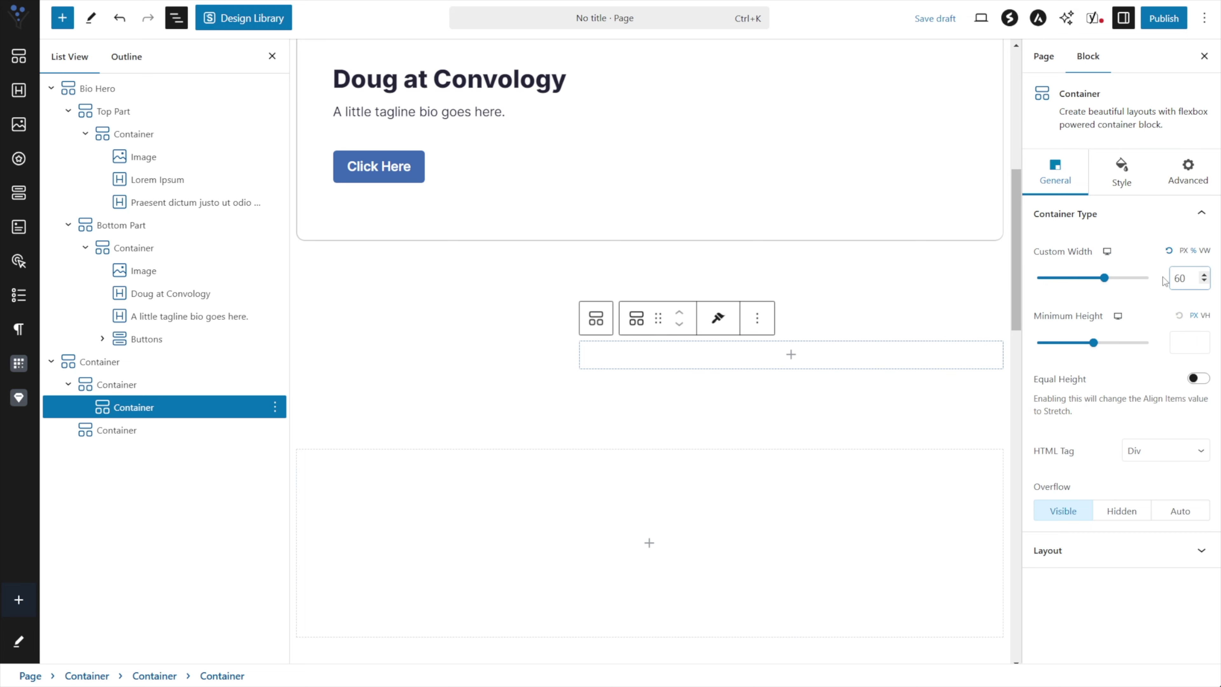
mouse_move(1104, 279)
mouse_down()
mouse_move(1082, 279)
mouse_move(1122, 278)
mouse_move(1075, 279)
mouse_move(1103, 277)
mouse_move(1089, 278)
mouse_up()
double_click(1183, 277)
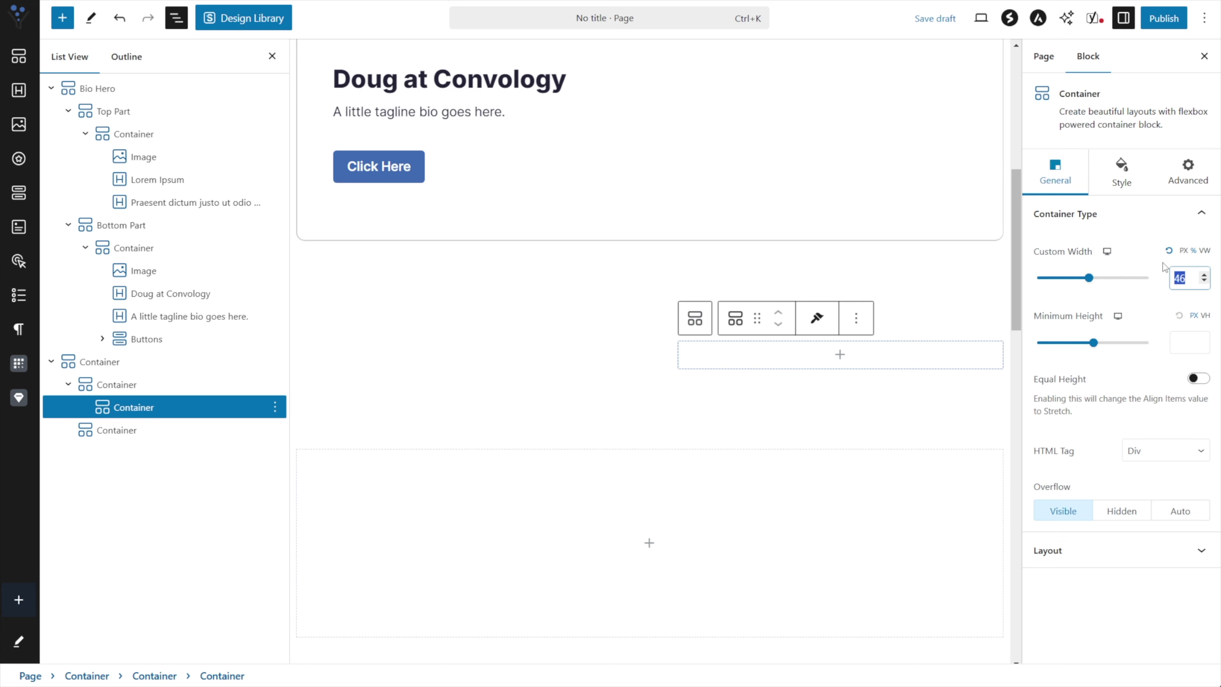
text(60)
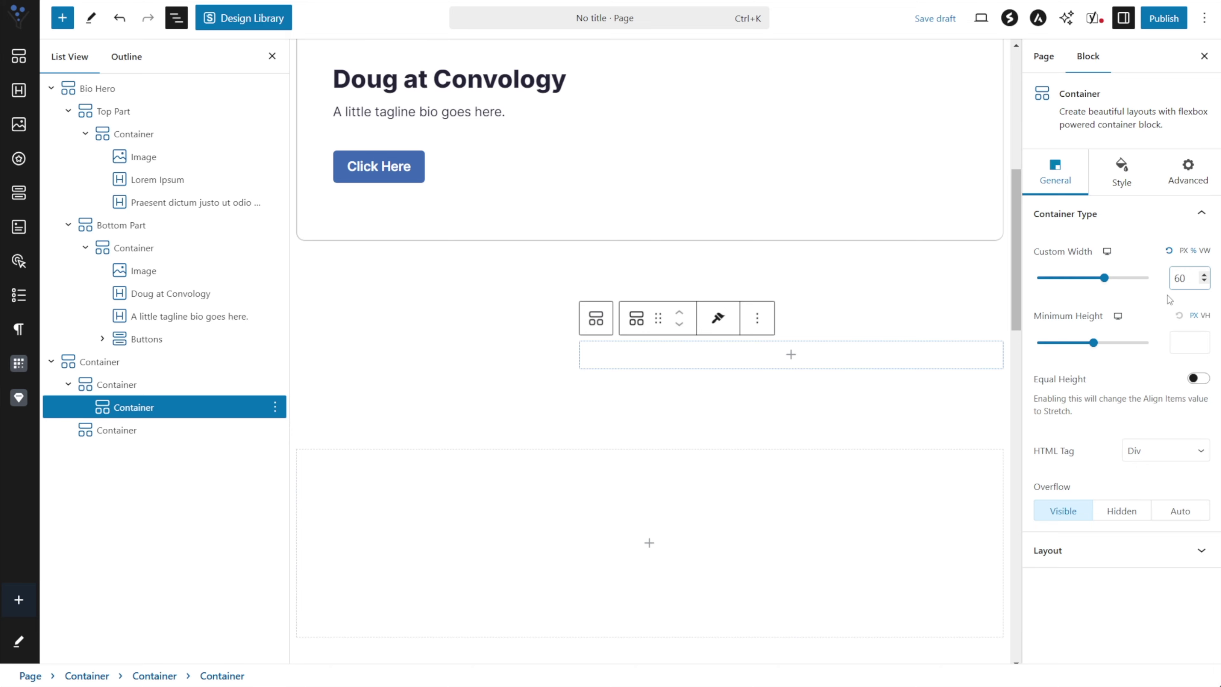
- Add an Image block inside the 60% wide container, following the content order of the Bio Hero's Top Part
scroll(806, 338, up, 5)
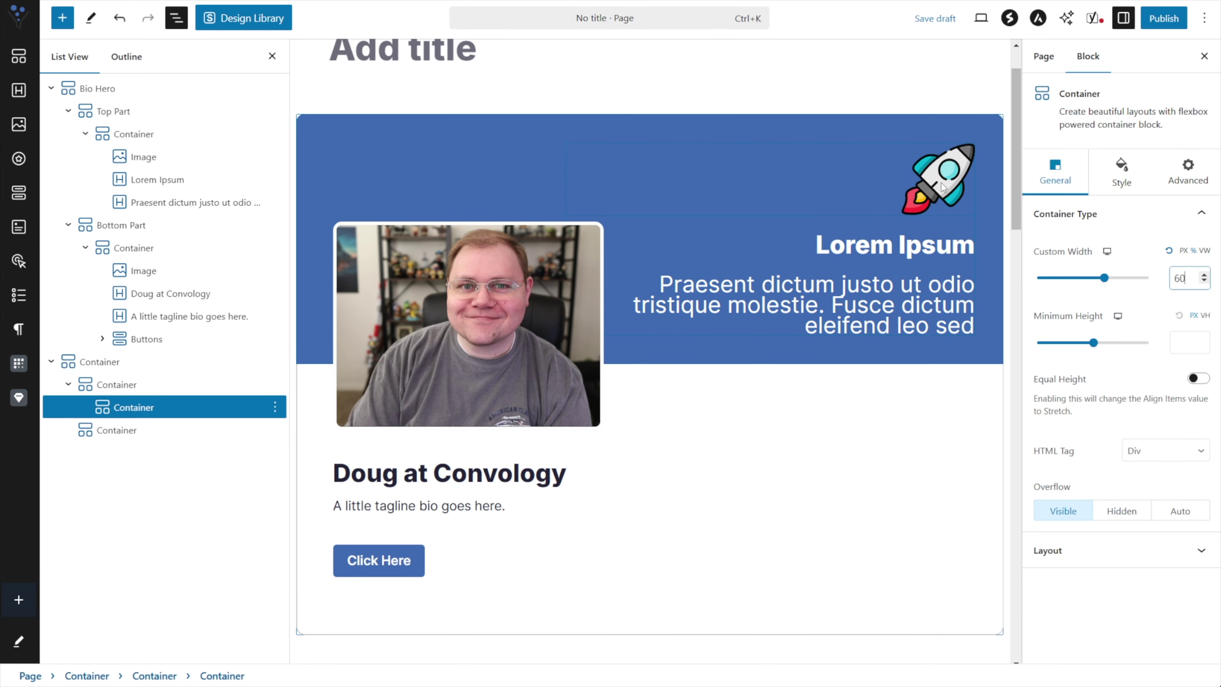
click(901, 243)
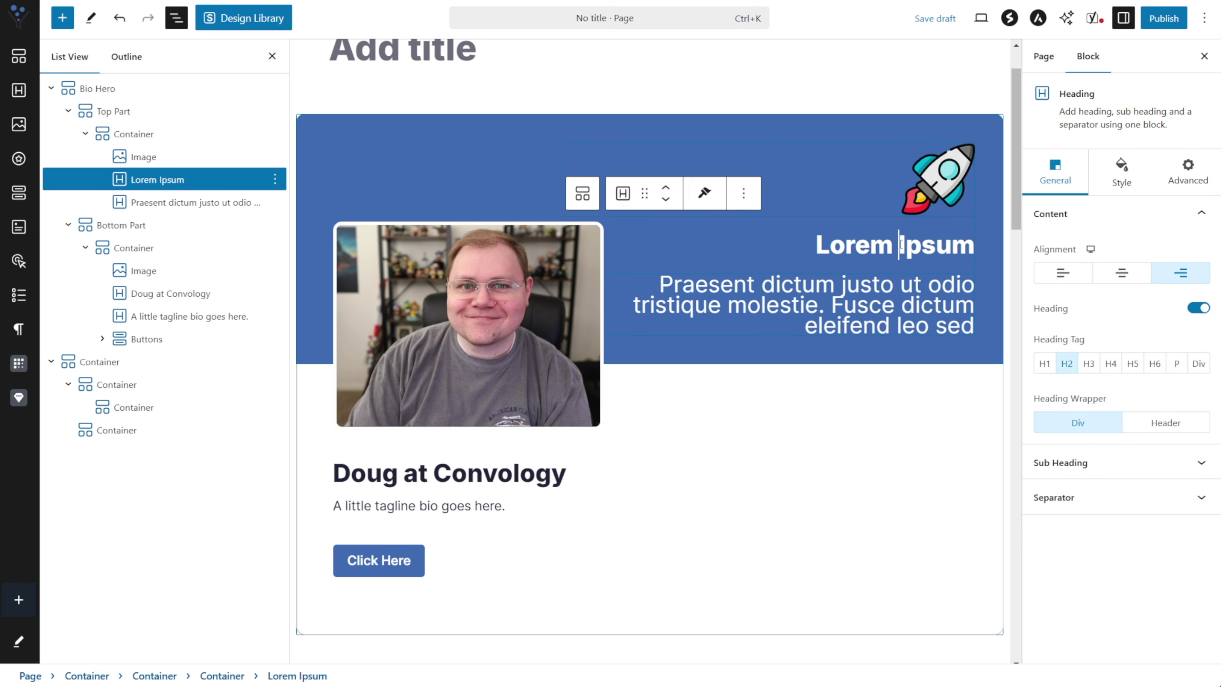
click(896, 310)
scroll(902, 301, up, 2)
scroll(894, 324, down, 8)
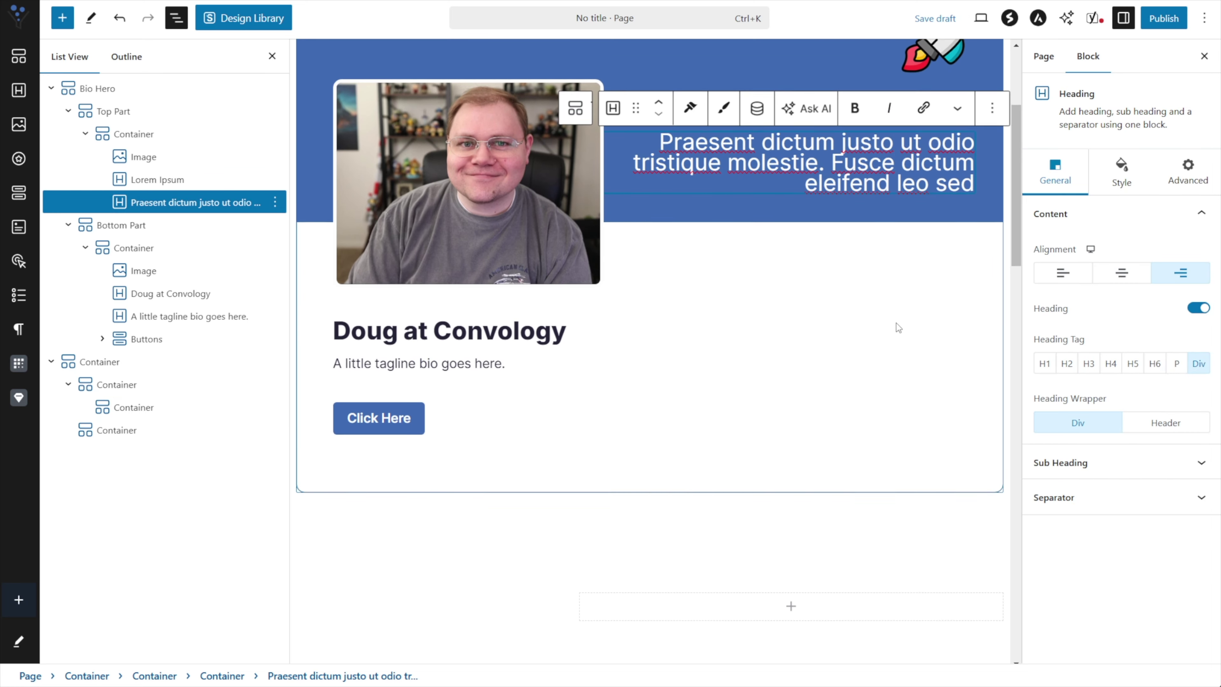
click(792, 394)
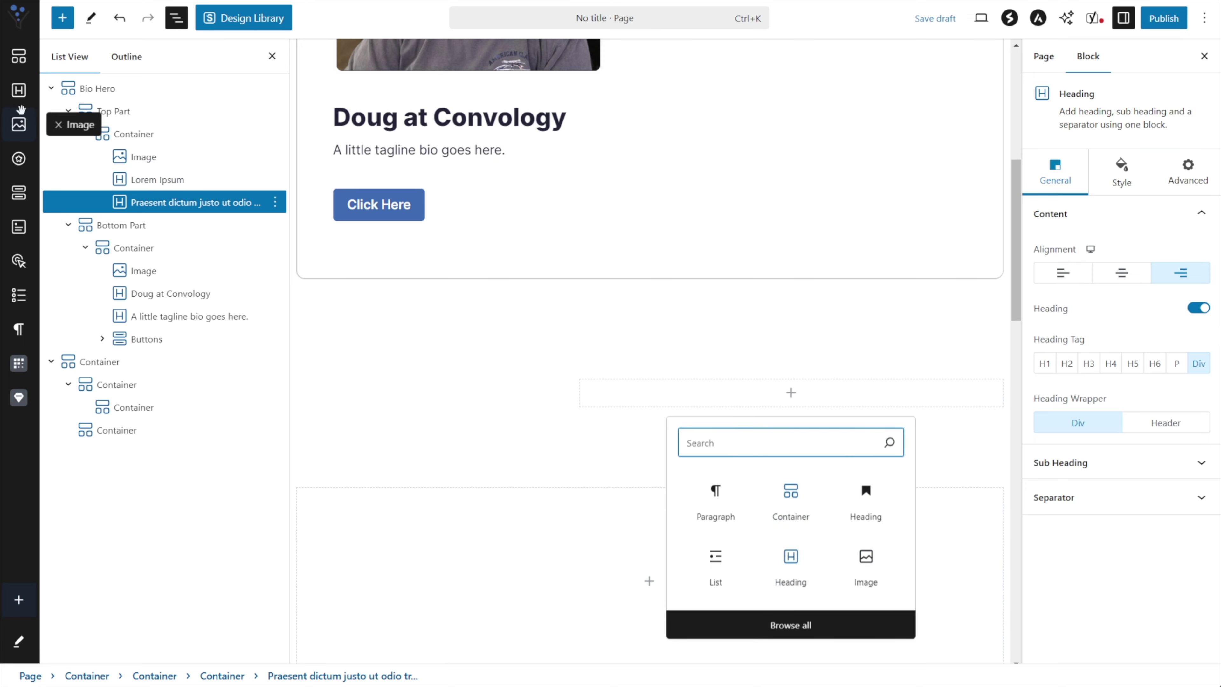
drag(22, 128, 791, 392)
- Fill the new Image block with the rocket picture midtier.webp from the media library
click(772, 384)
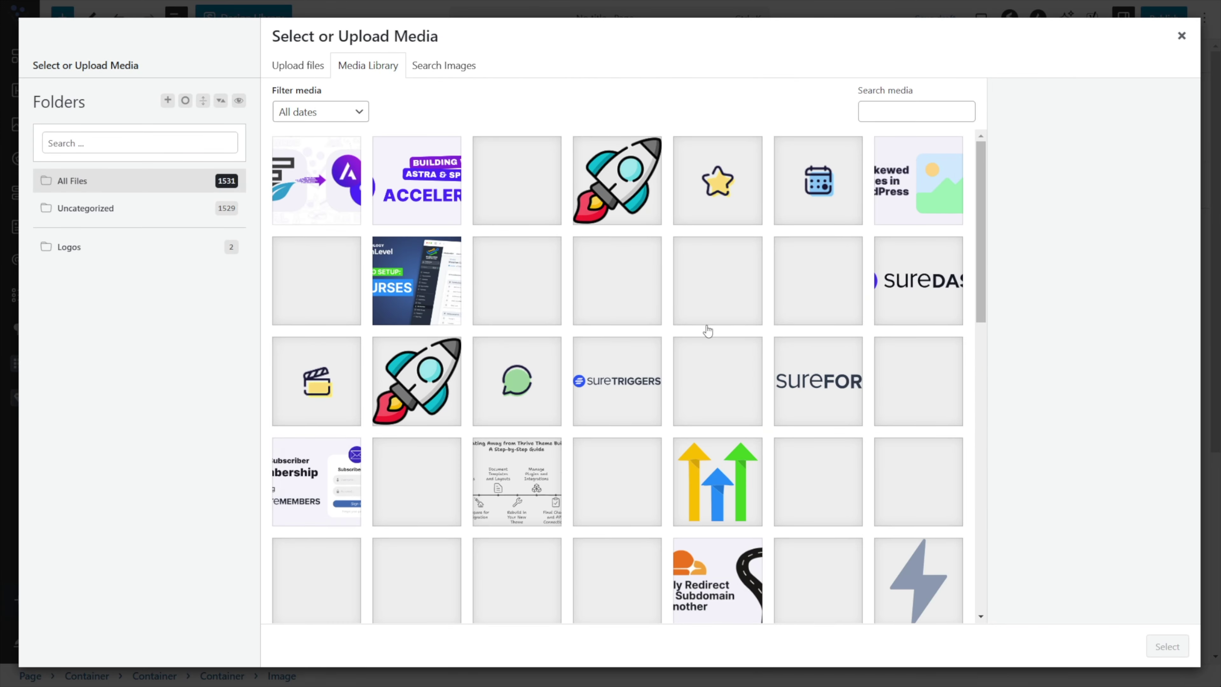
click(408, 389)
click(615, 166)
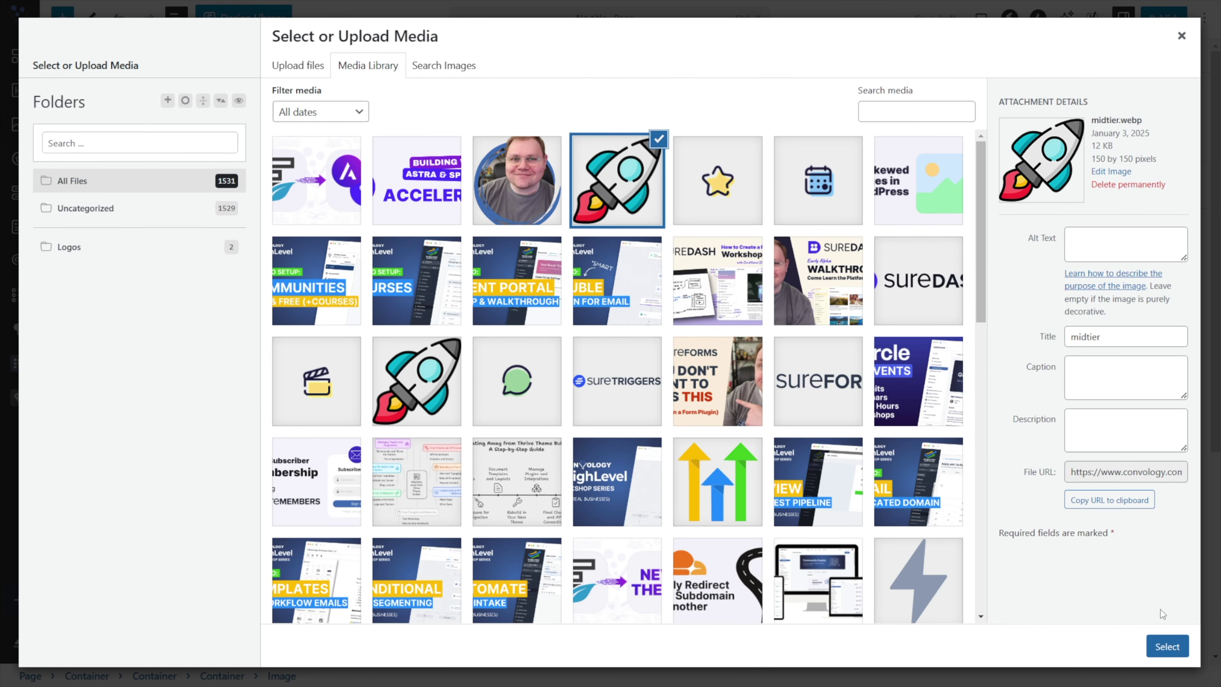
click(1167, 646)
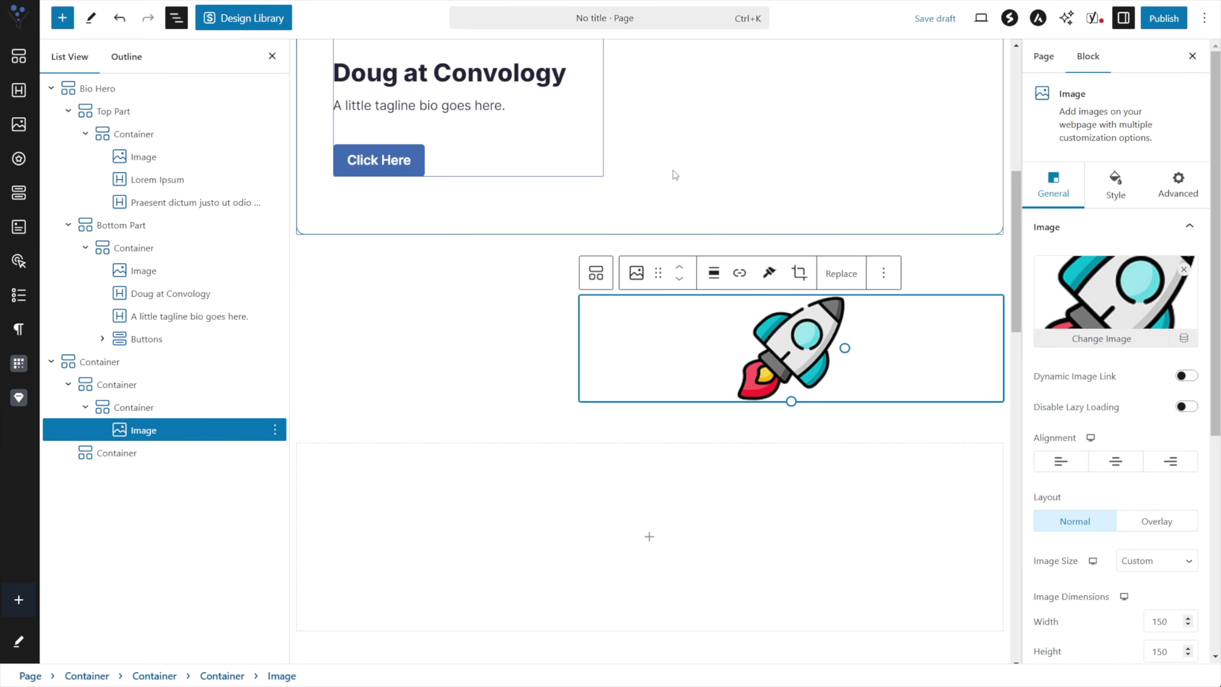
- Add two Spectra Heading blocks below the rocket image in the 60% wide container
scroll(673, 175, up, 5)
scroll(865, 140, down, 3)
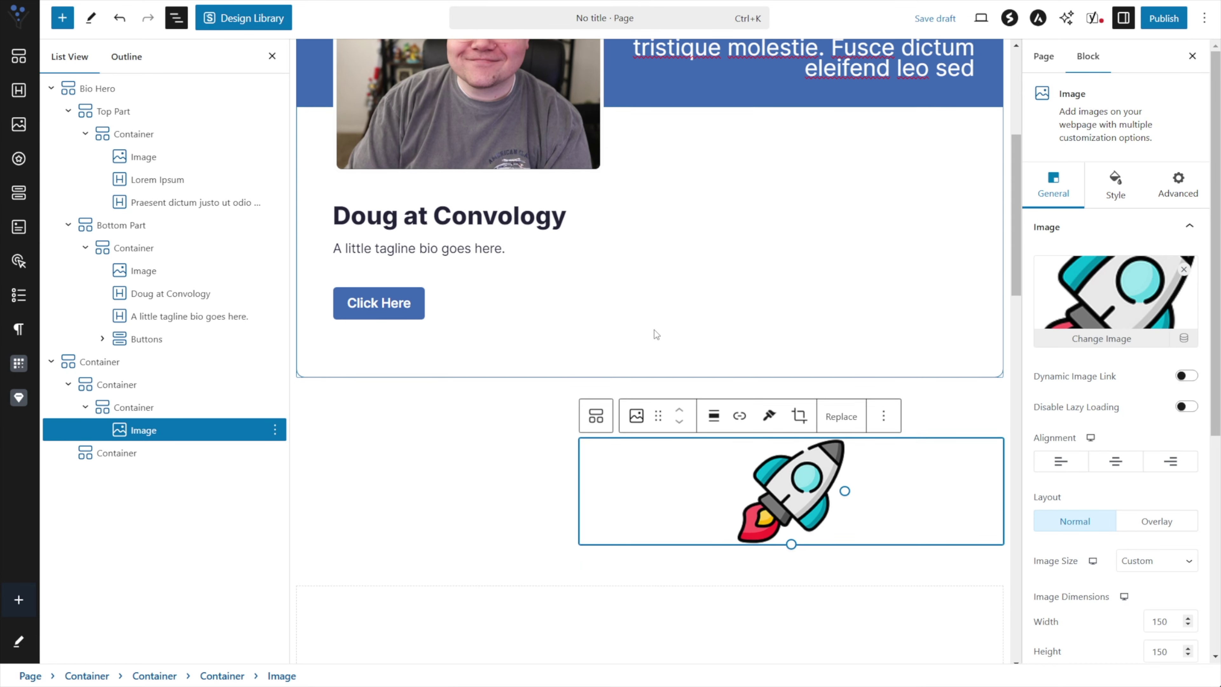
drag(18, 90, 777, 536)
scroll(768, 415, down, 4)
drag(19, 90, 740, 364)
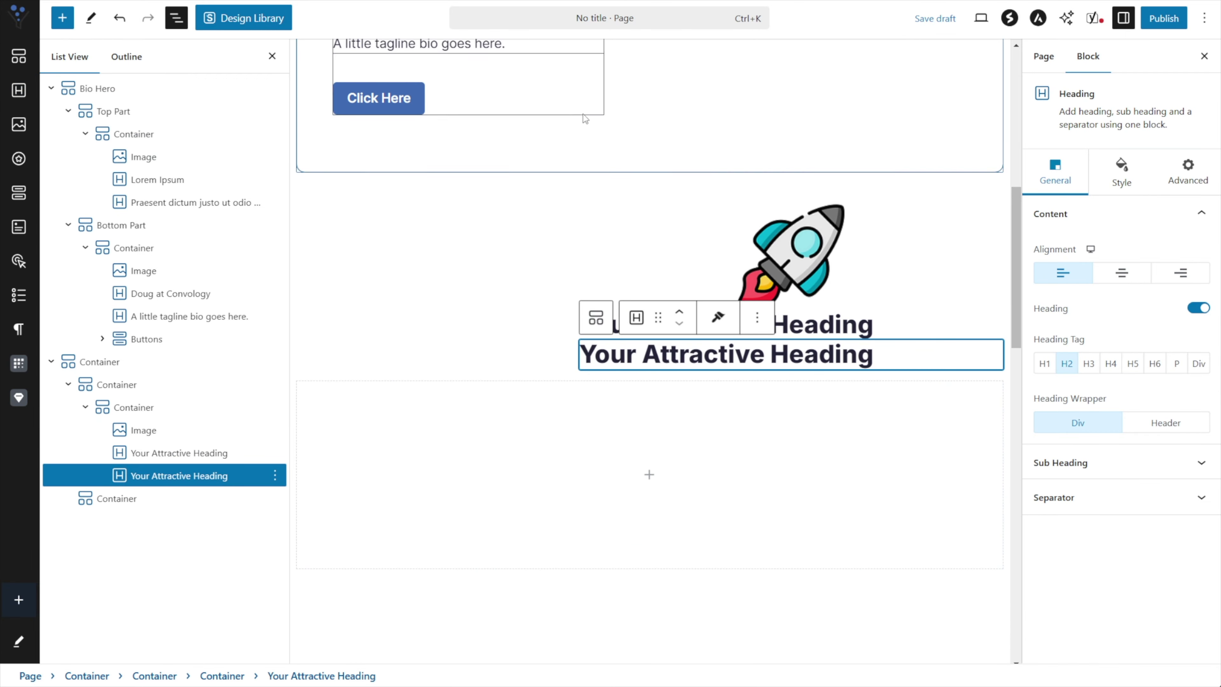
- Examine the style settings of the Lorem Ipsum heading in the Bio Hero's Top Part
scroll(817, 312, up, 10)
click(862, 287)
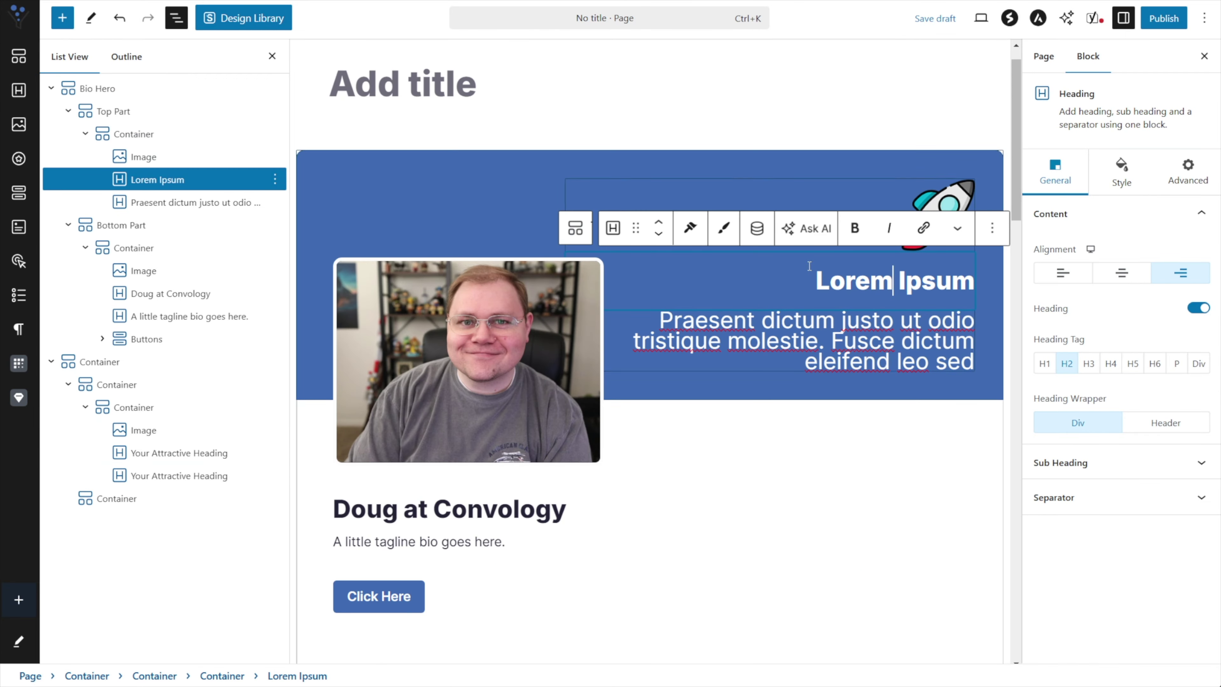
click(1110, 188)
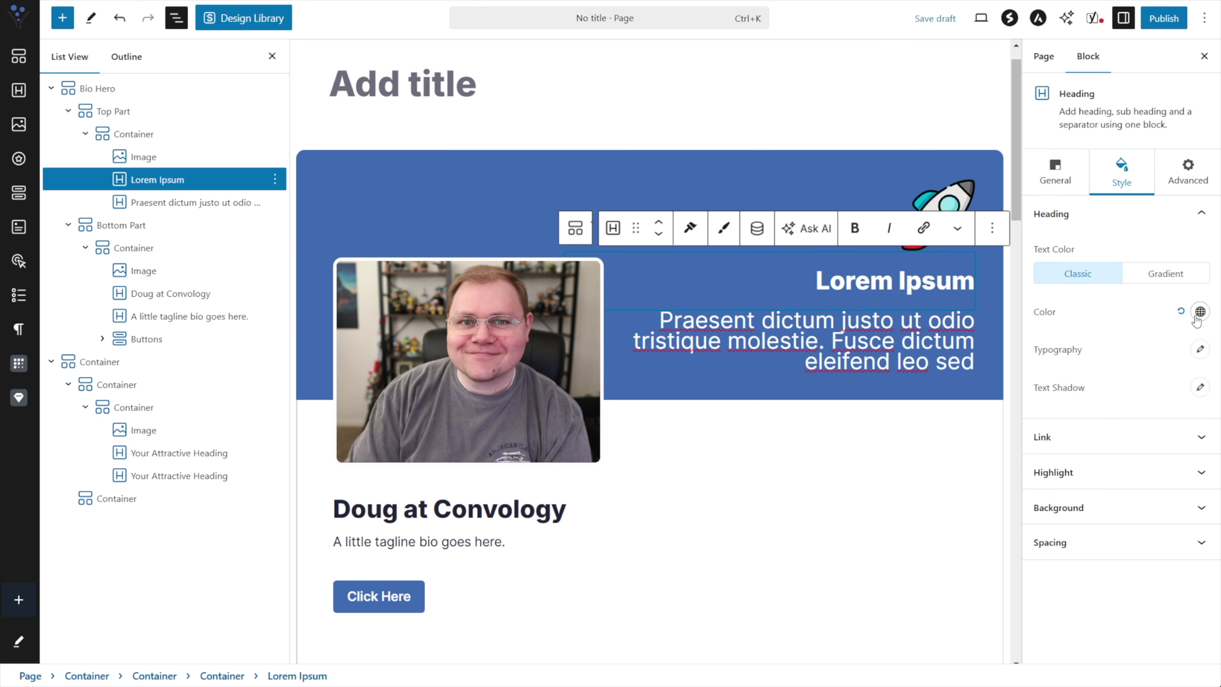
scroll(855, 469, down, 8)
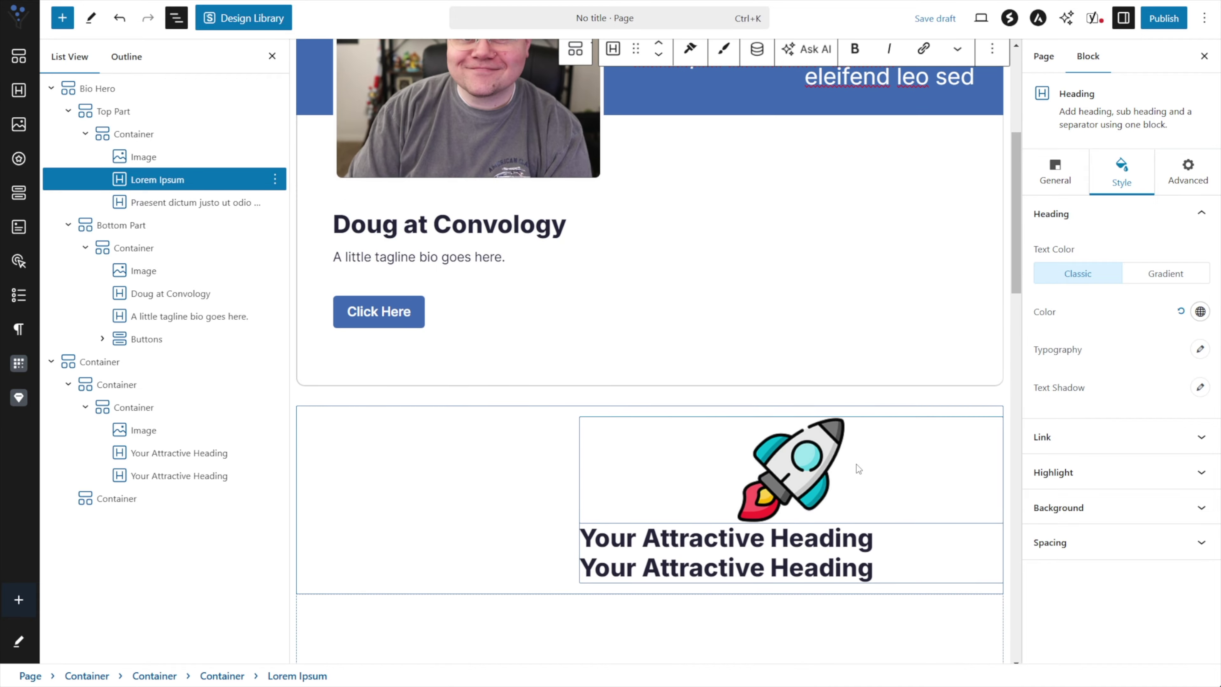
- Right-align the first new heading below the rocket image, matching the heading in the Bio Hero's Top Part
click(770, 393)
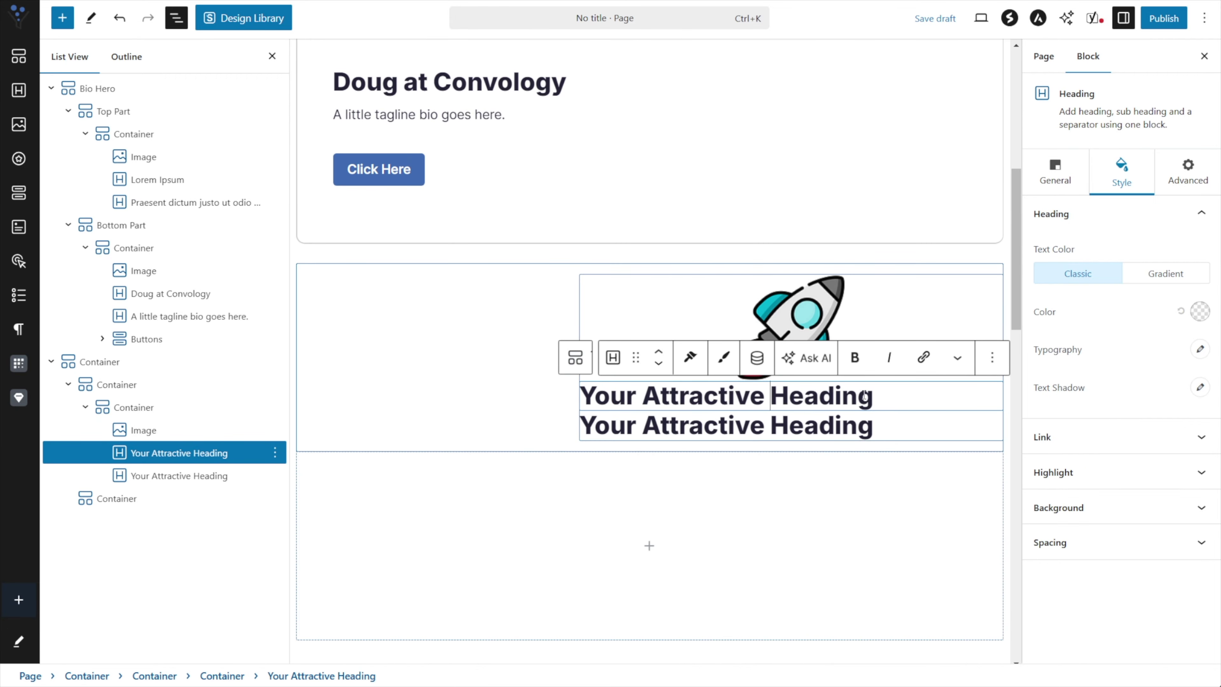
scroll(795, 264, up, 5)
scroll(795, 264, up, 4)
scroll(795, 263, down, 5)
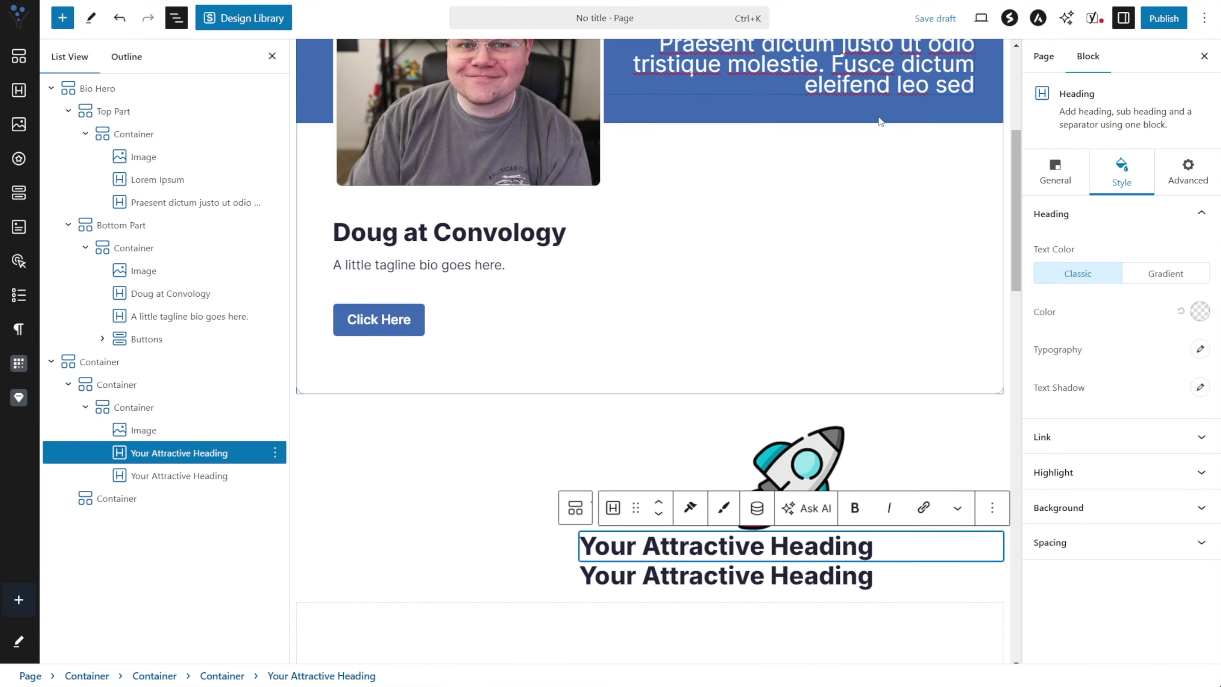
scroll(898, 428, up, 4)
scroll(898, 428, down, 3)
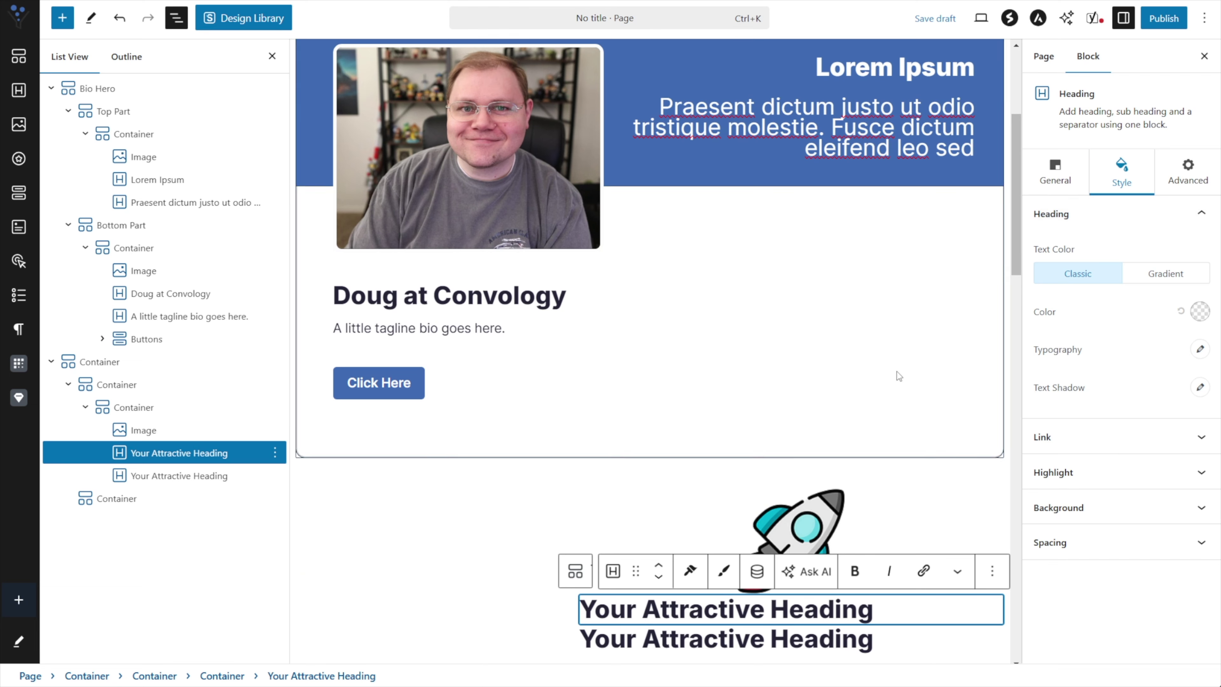
scroll(858, 467, down, 3)
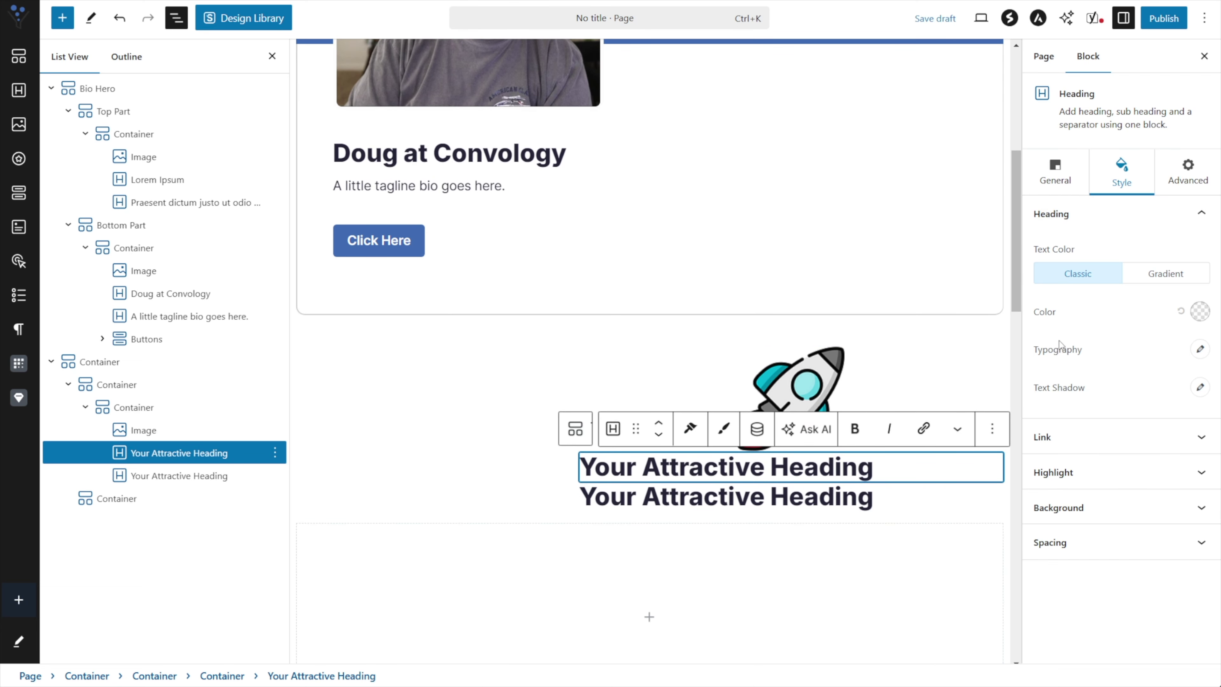
click(1055, 171)
click(1184, 281)
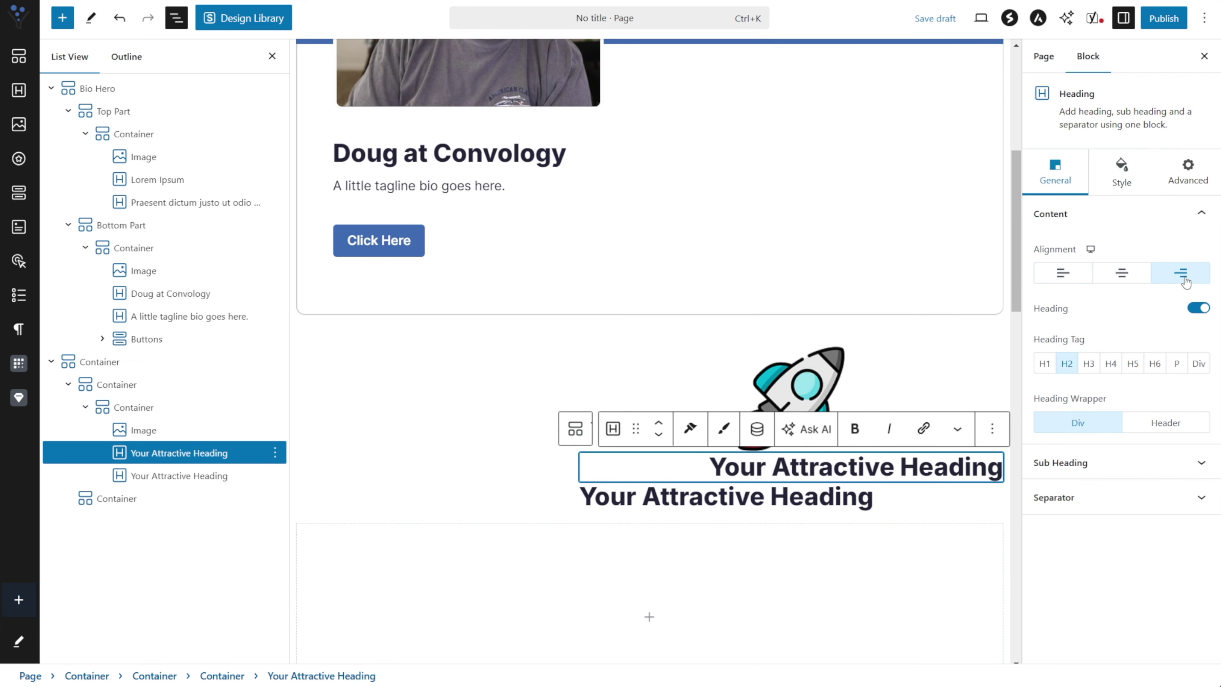
- Right-align the new rocket image and the second new heading
click(819, 381)
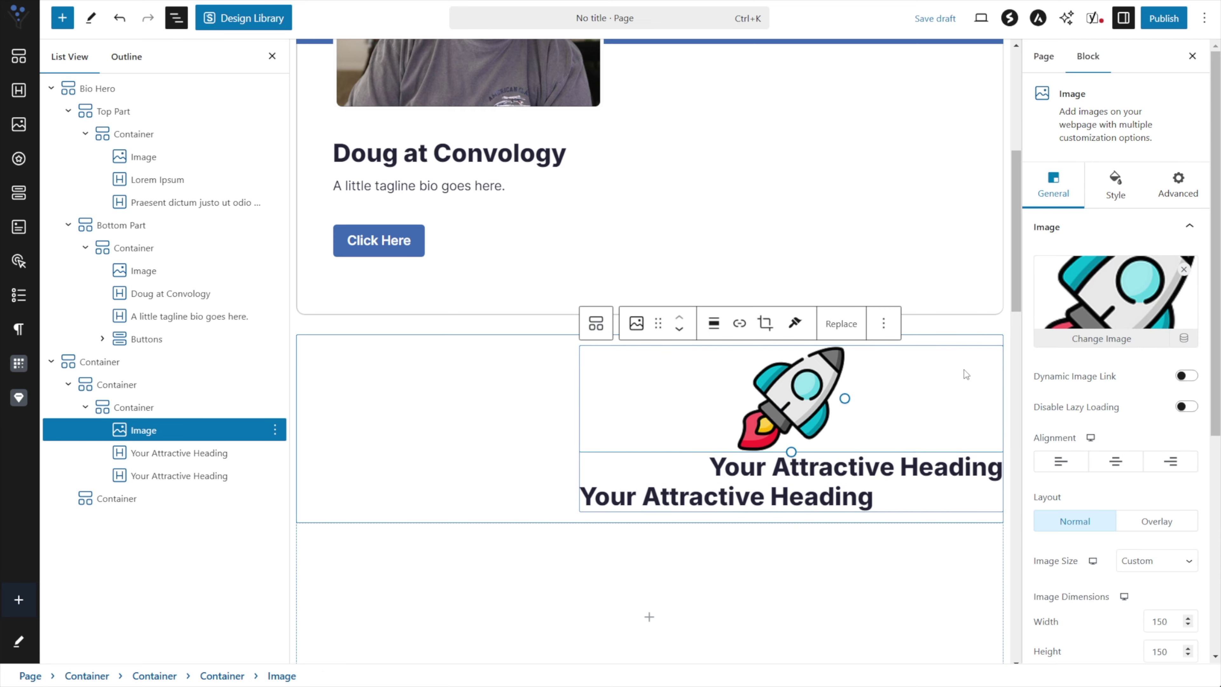
click(1181, 464)
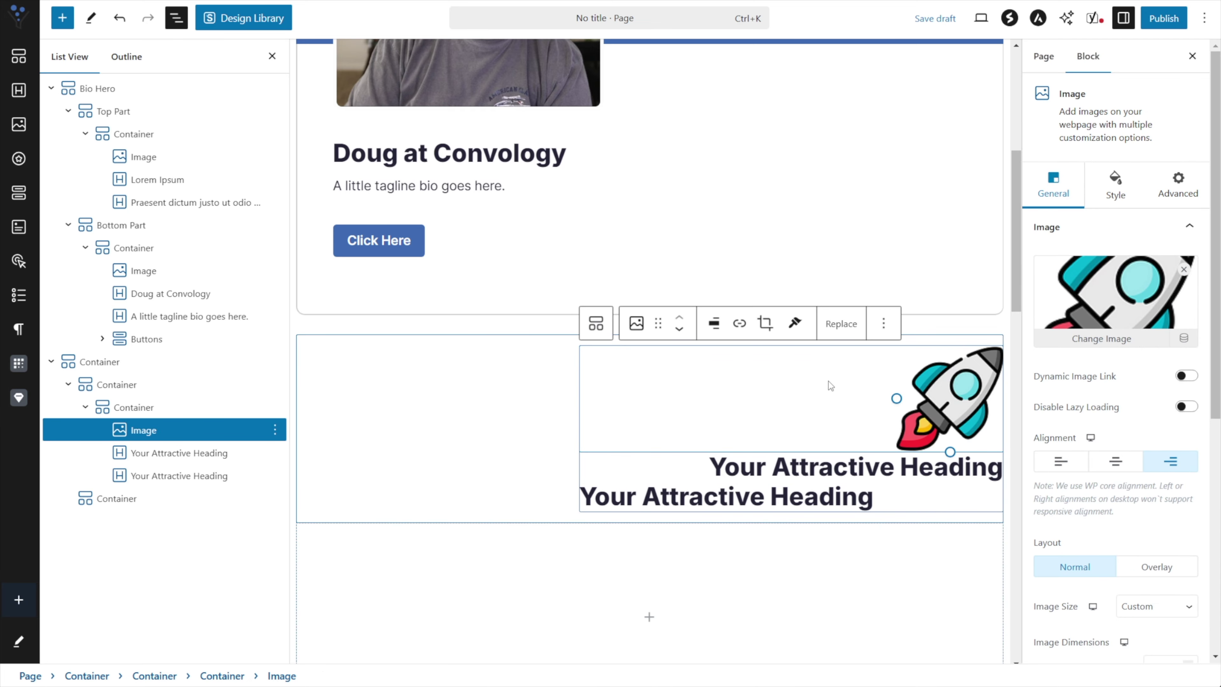
scroll(956, 344, up, 8)
scroll(928, 385, down, 7)
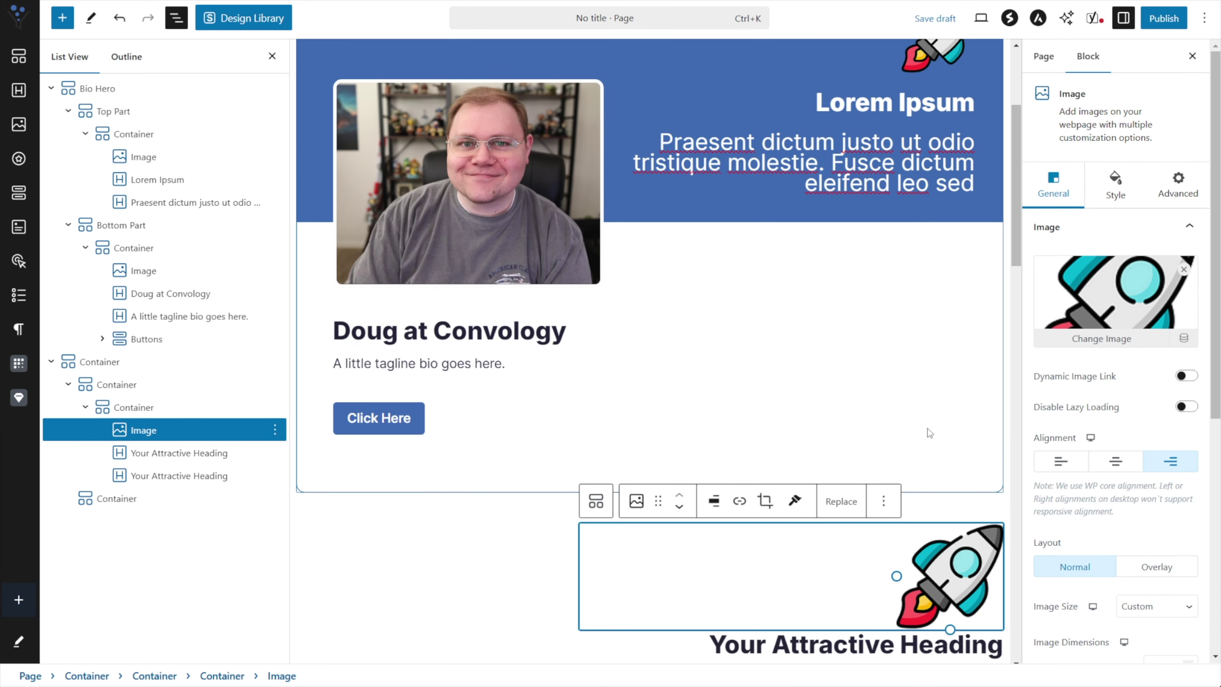
click(834, 460)
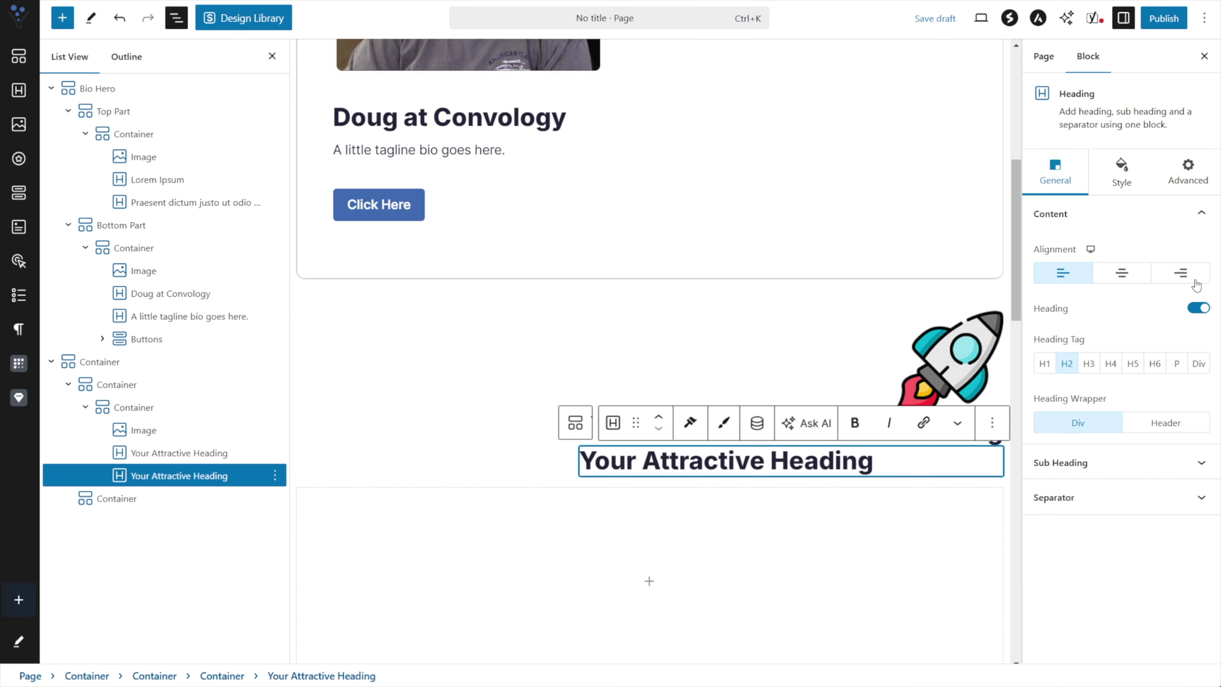
click(1179, 274)
- Replace the first new heading's placeholder text with "Lorem Ipsum", as in the Bio Hero's Top Part
click(157, 179)
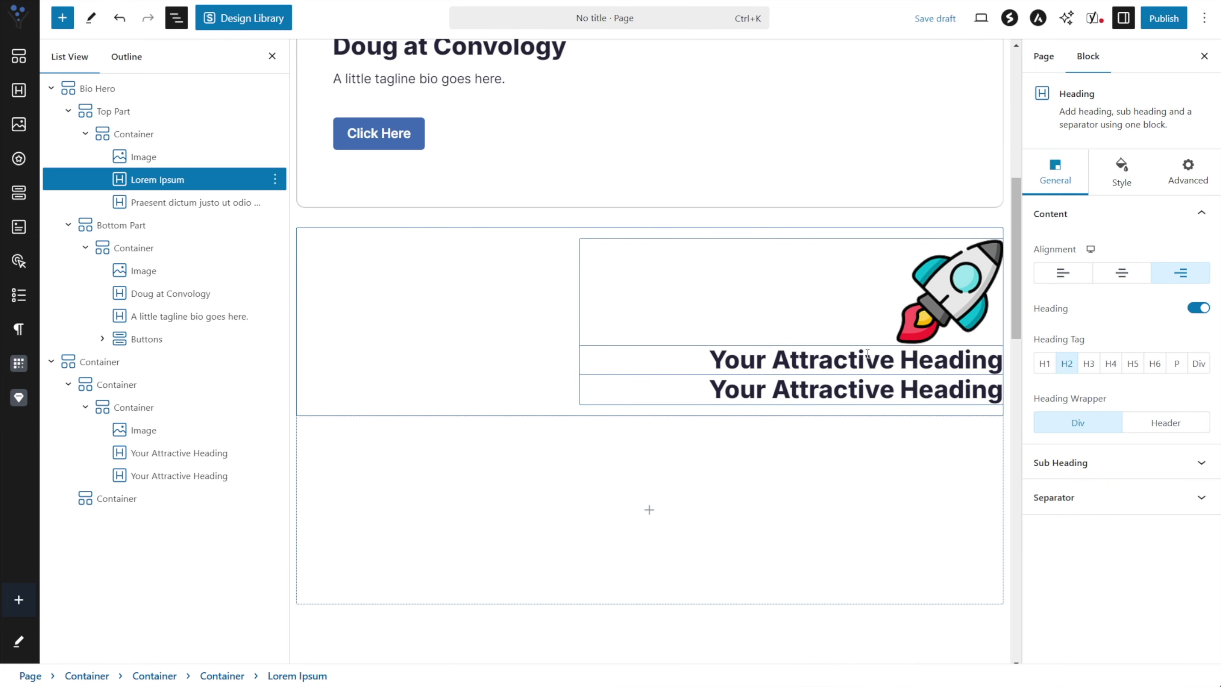
triple_click(864, 358)
text(Lorem Ipsum)
- Replace the second new heading's placeholder with the "Praesent dictum justo ut odio" text copied from the Bio Hero's Top Part
scroll(802, 247, up, 8)
triple_click(800, 315)
key(ctrl+c)
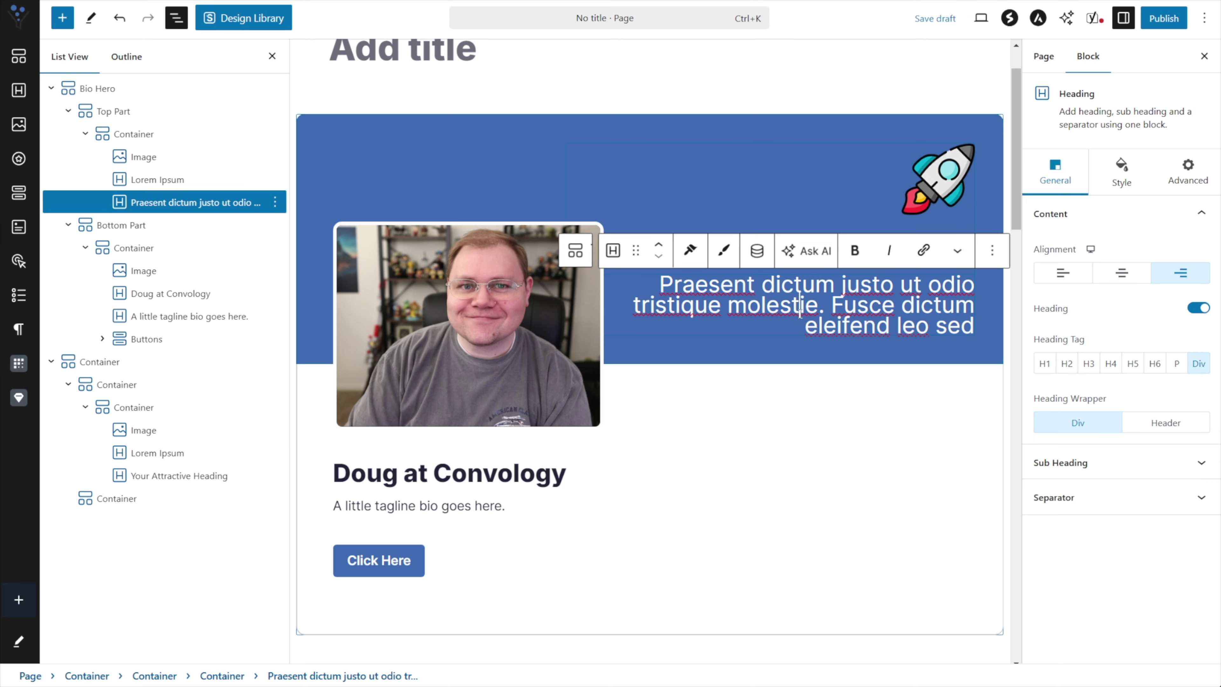
scroll(859, 378, down, 2)
triple_click(861, 474)
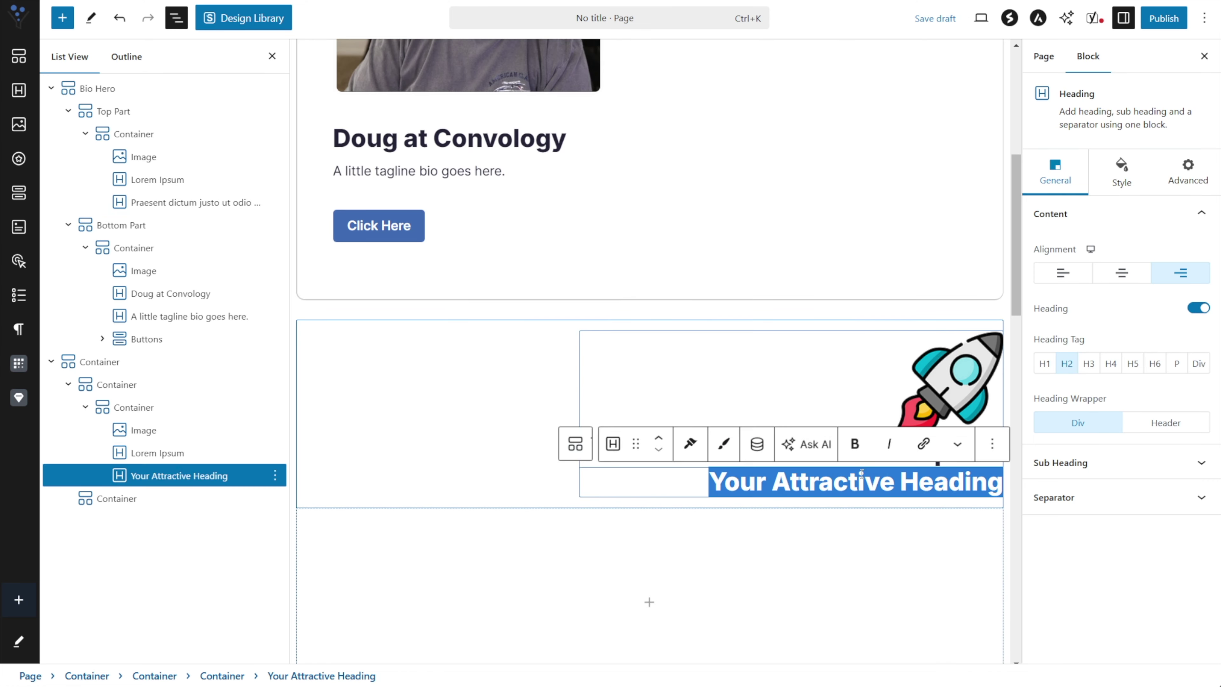
key(ctrl+v)
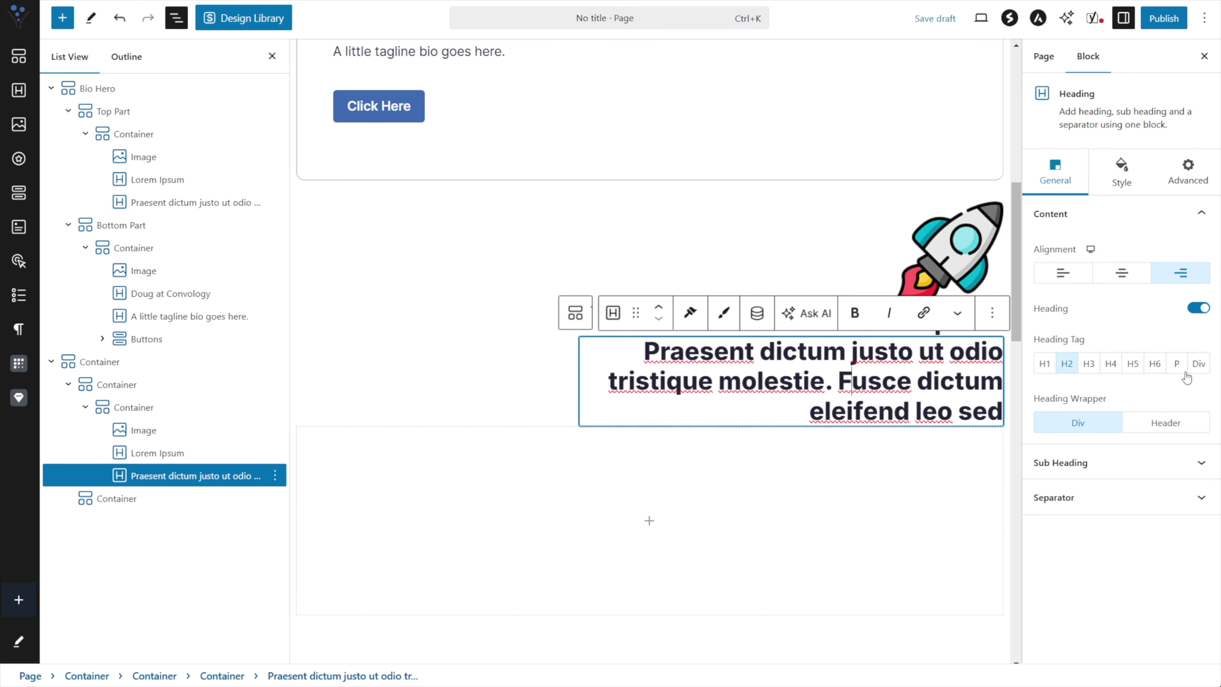
- Set the new Praesent text's heading tag to Div and its font size to 32 px
click(1196, 363)
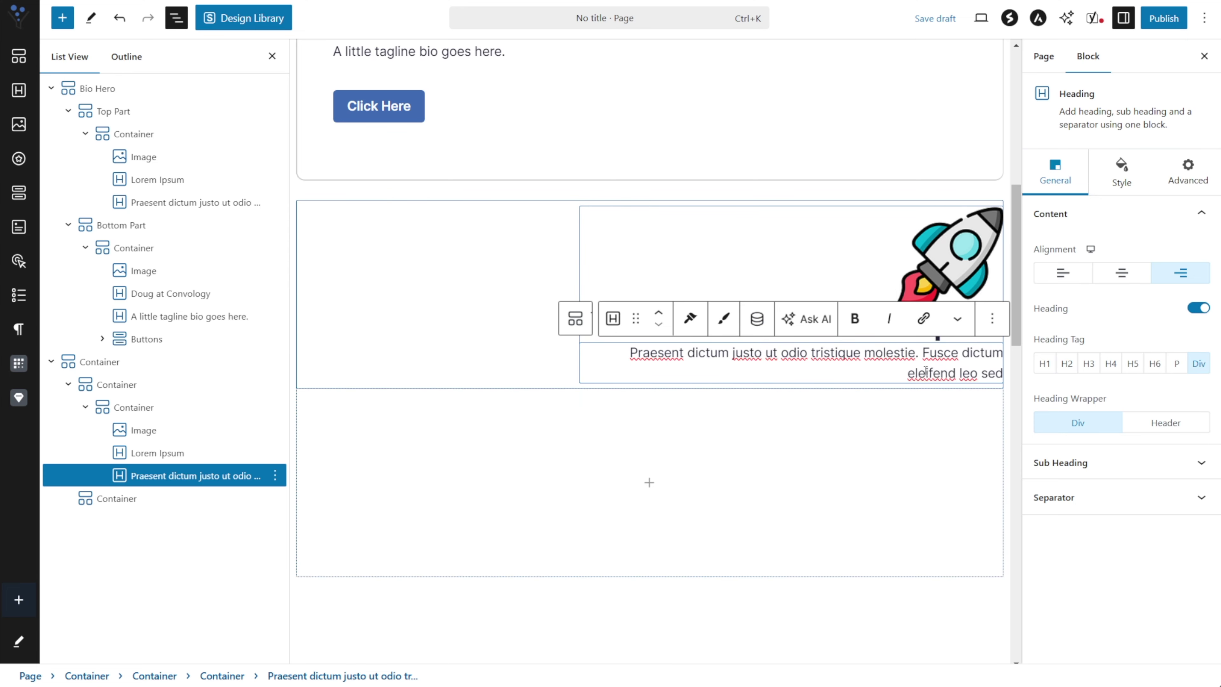
click(1121, 173)
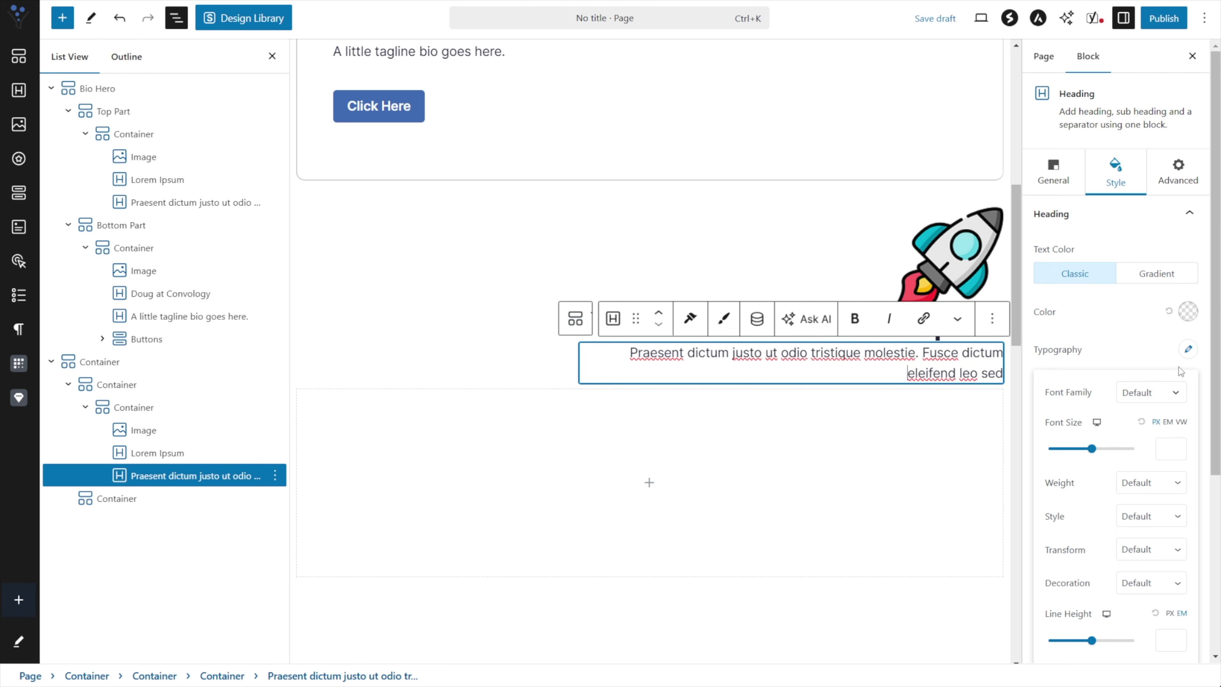
click(1187, 354)
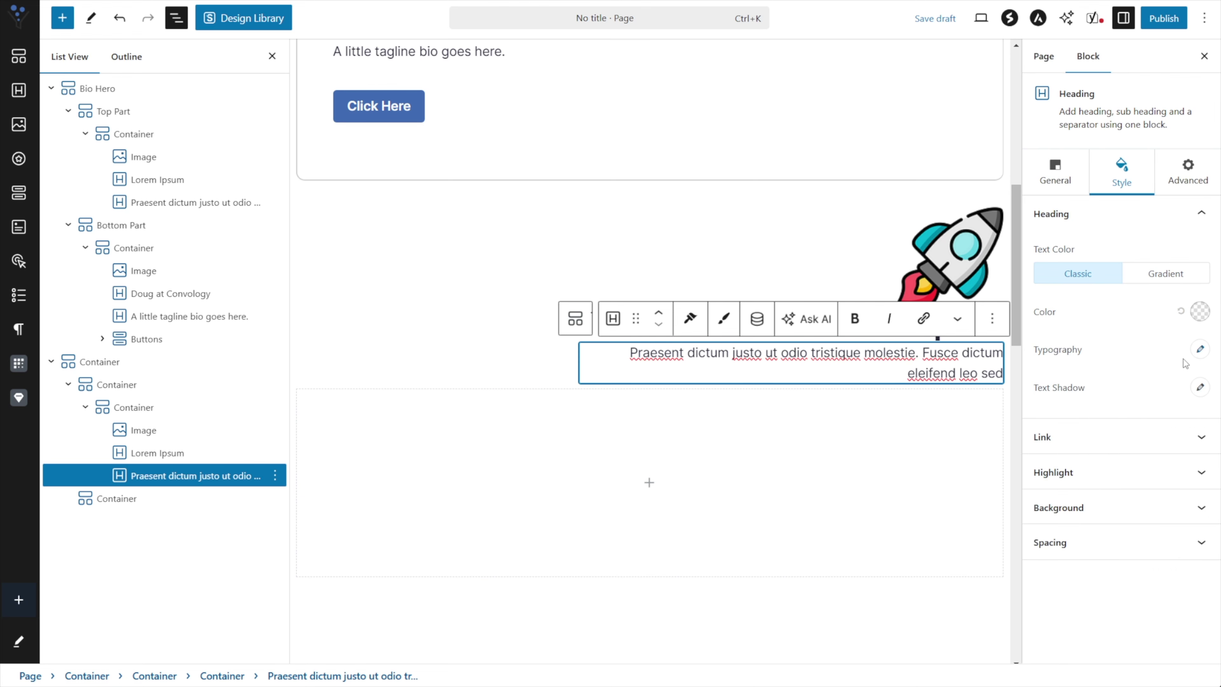
click(1199, 350)
click(1166, 454)
text(32)
scroll(1165, 529, down, 2)
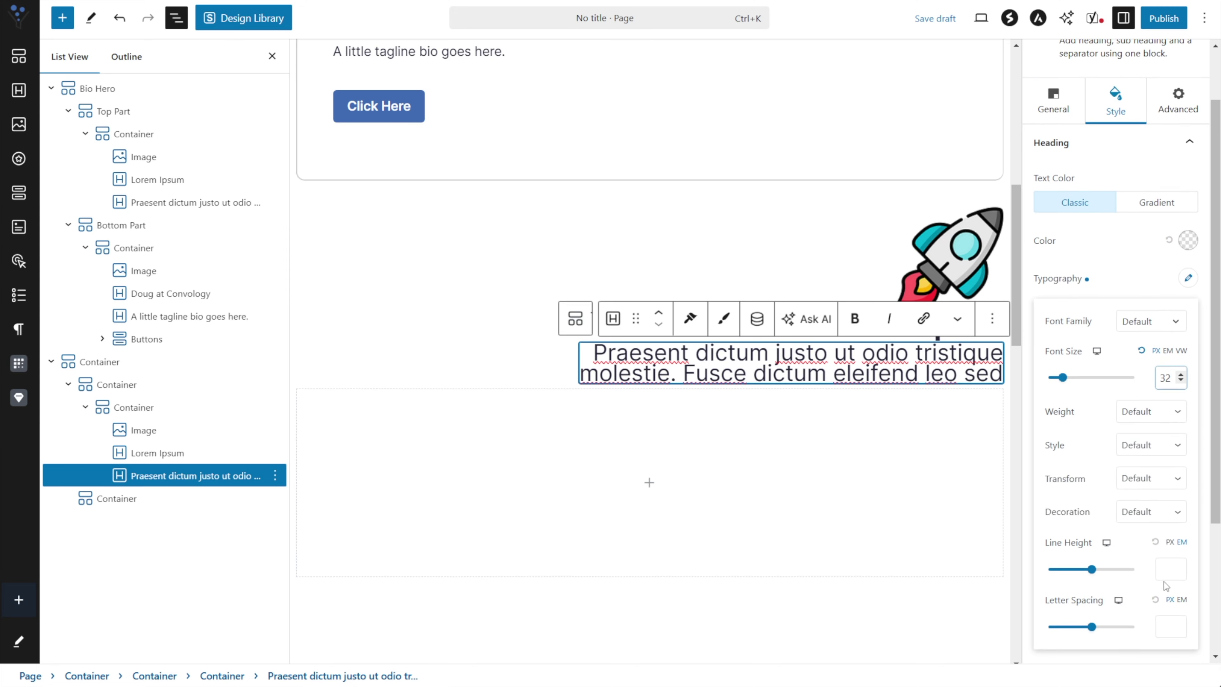
- Examine the typography settings of the Praesent text in the Bio Hero's Top Part, including font size and line height
scroll(648, 337, up, 7)
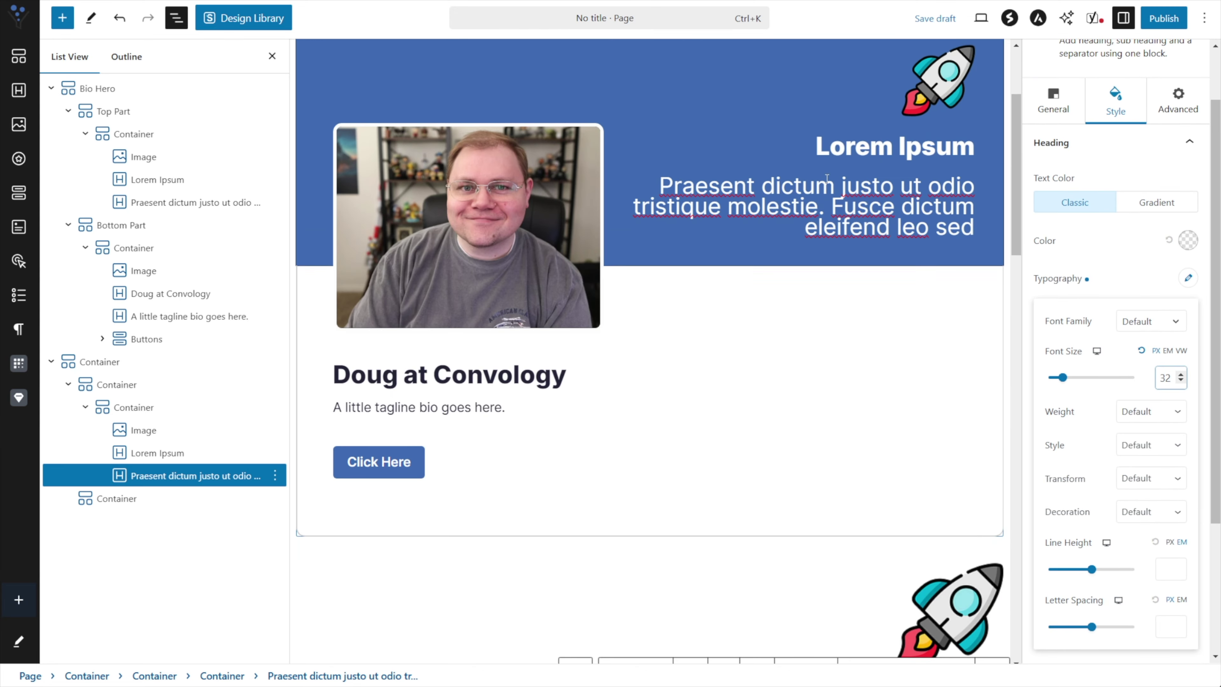
click(817, 206)
click(1188, 349)
scroll(1164, 447, down, 5)
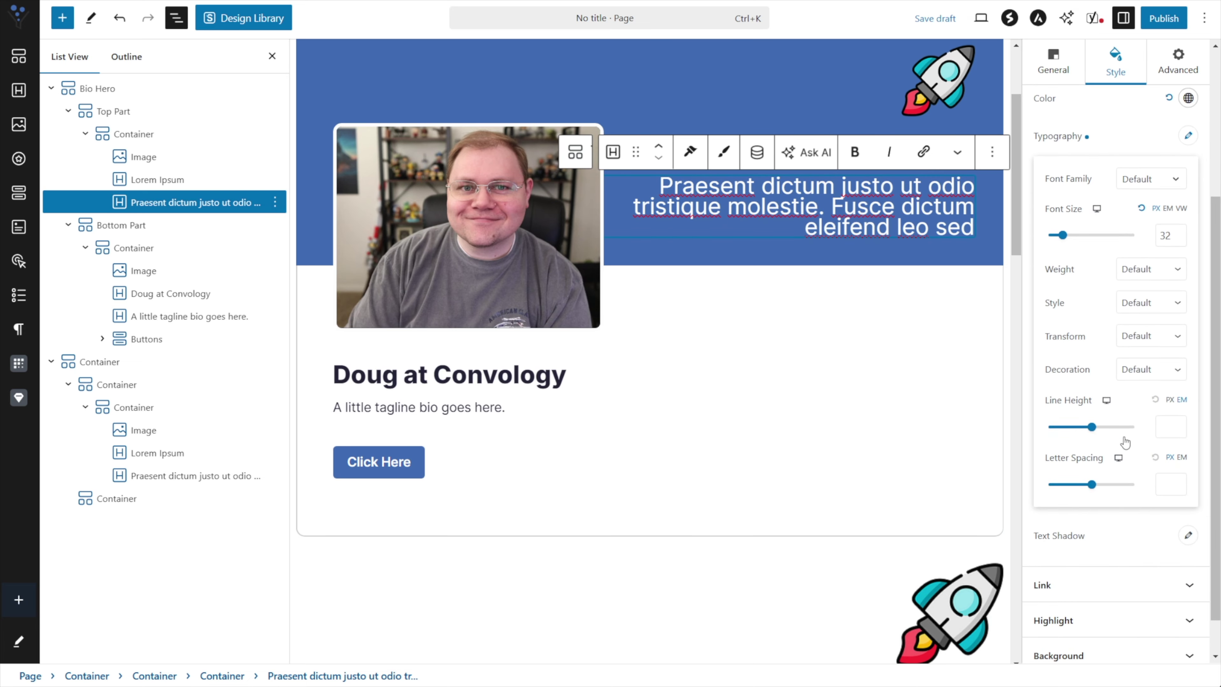
scroll(1122, 442, down, 2)
scroll(855, 509, down, 5)
scroll(637, 286, up, 8)
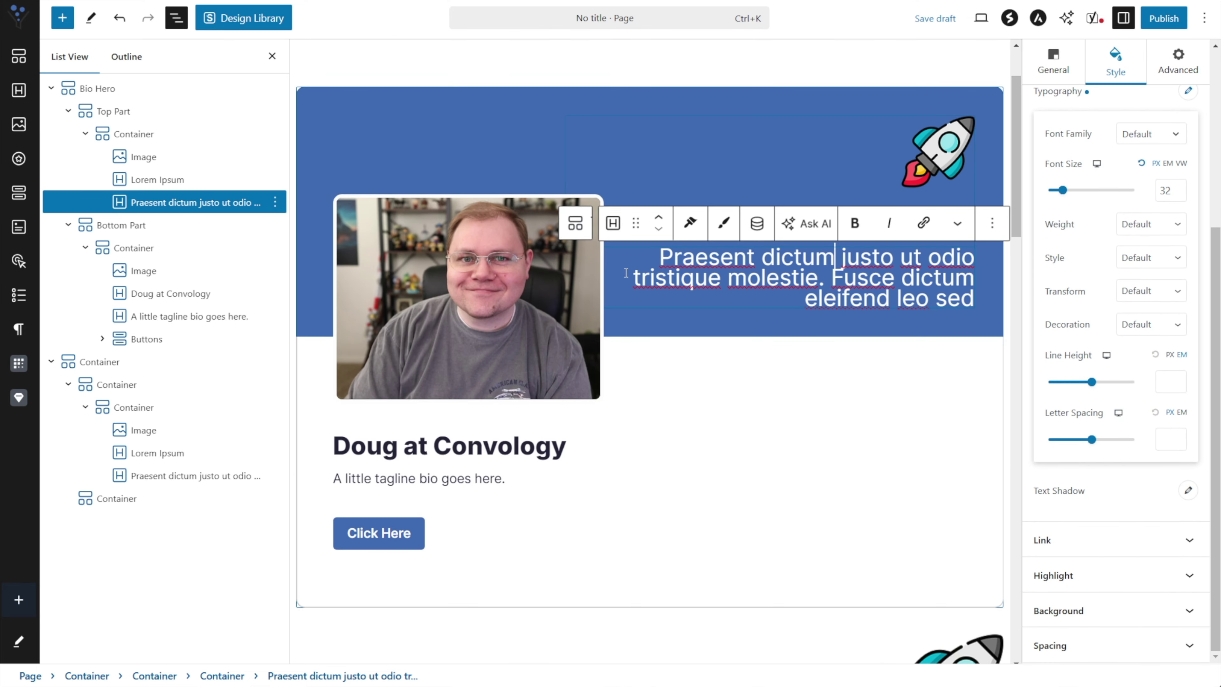
scroll(865, 356, down, 9)
- Set the line height of the Praesent text in the new lower section to 1.2 em
click(864, 355)
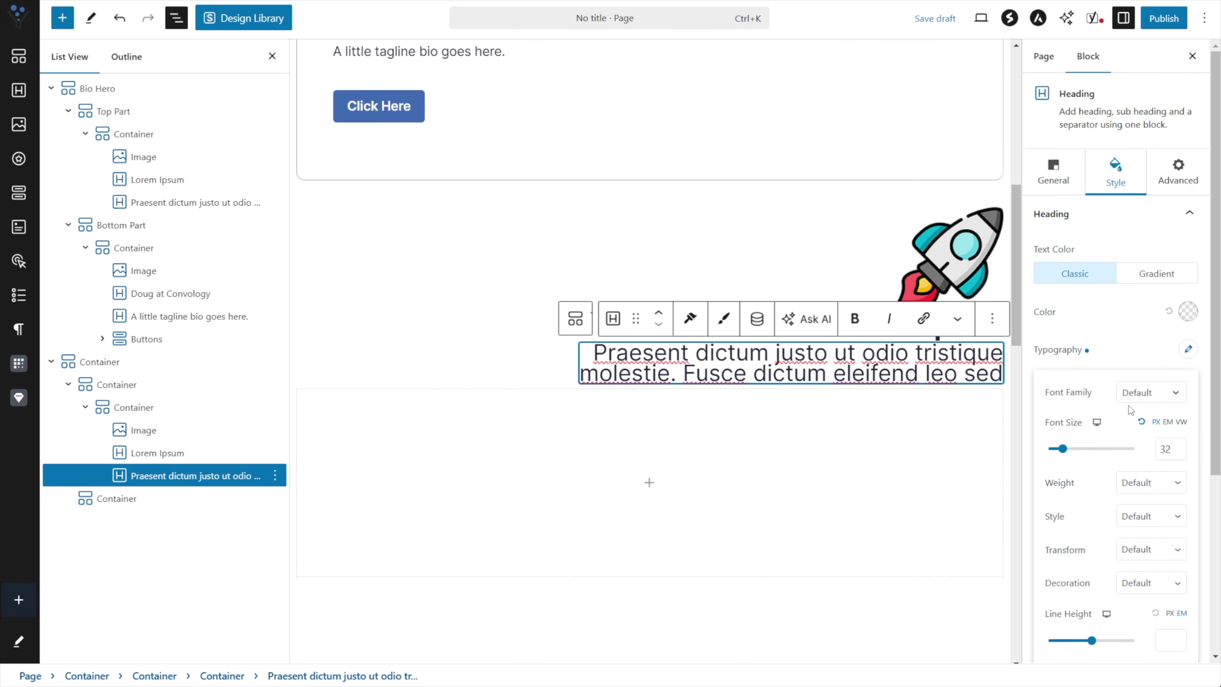
click(1180, 645)
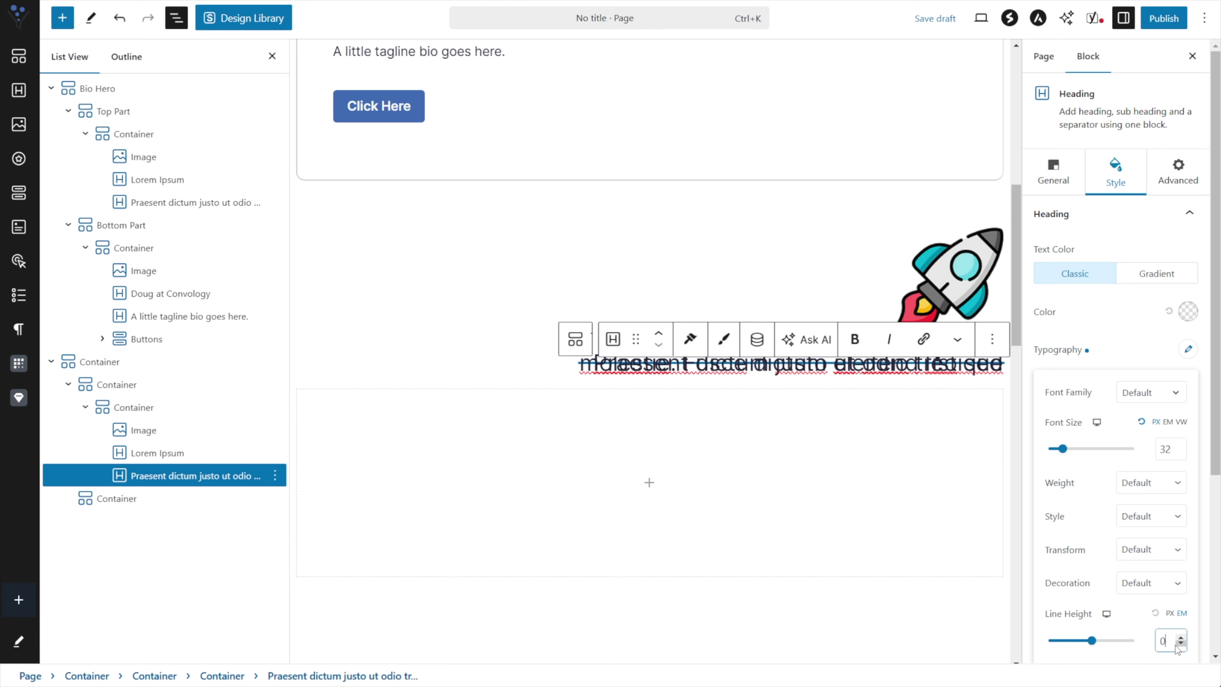
scroll(1143, 618, down, 3)
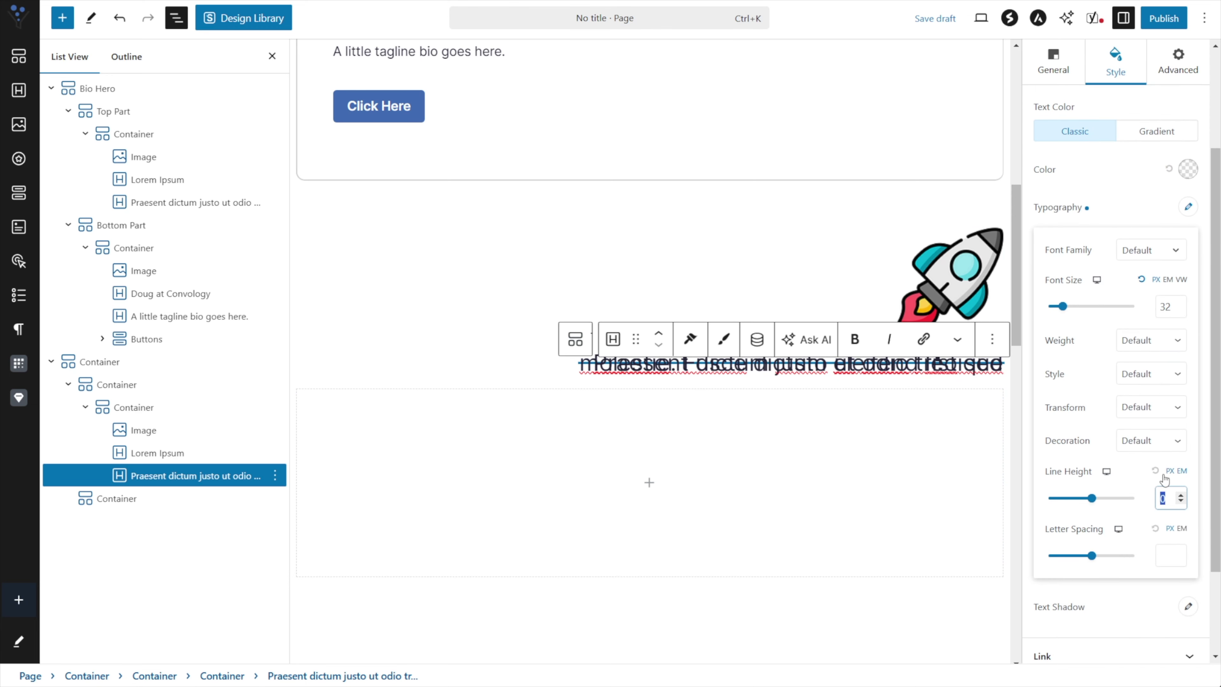
text(1.1)
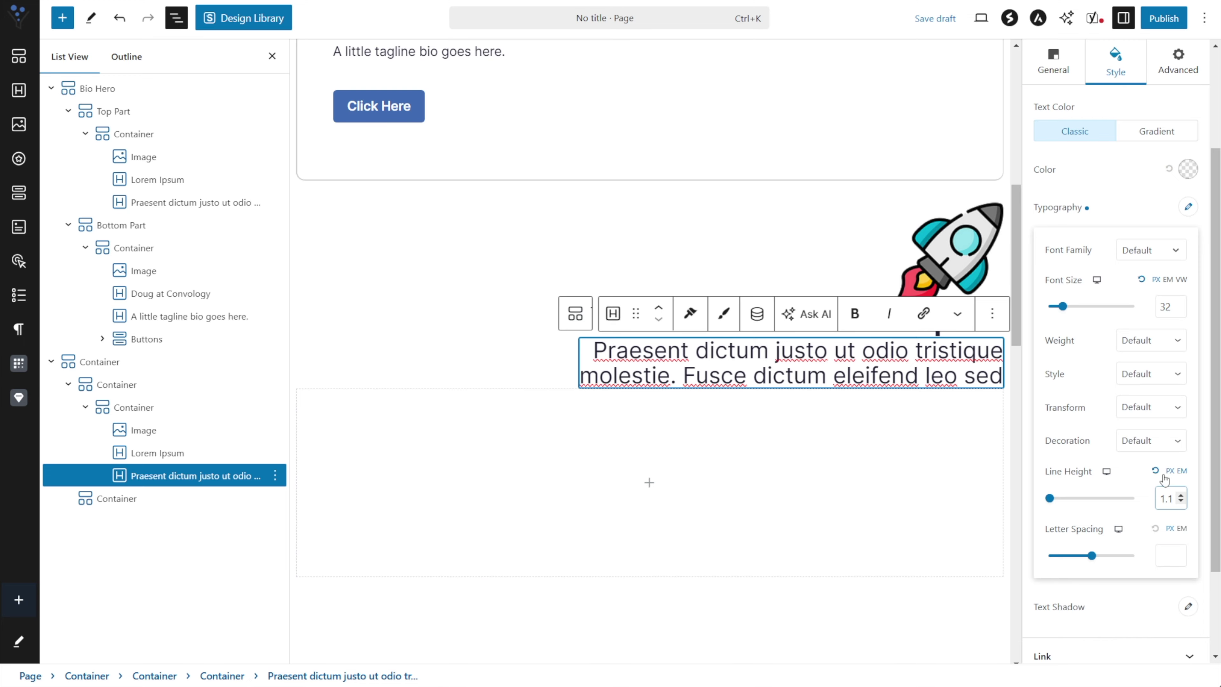
key(Up)
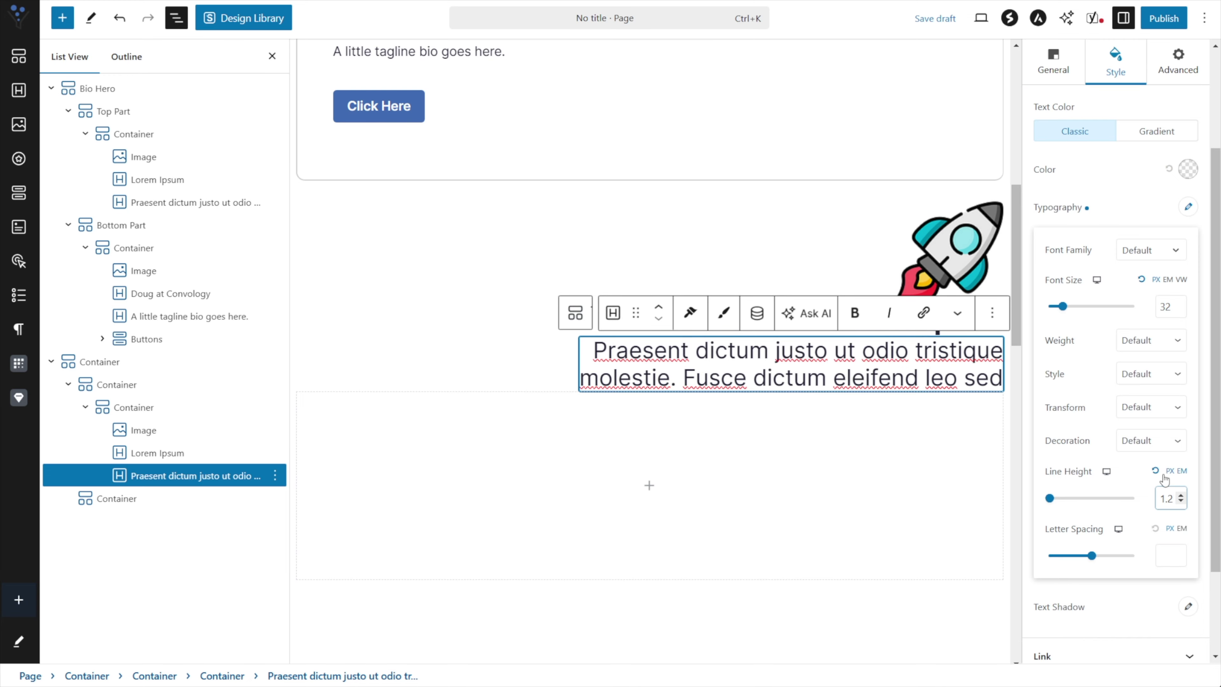
- Check the Bio Hero rocket's image dimensions and set the new section's rocket image to 100 wide by 100 high
click(874, 516)
scroll(737, 201, up, 5)
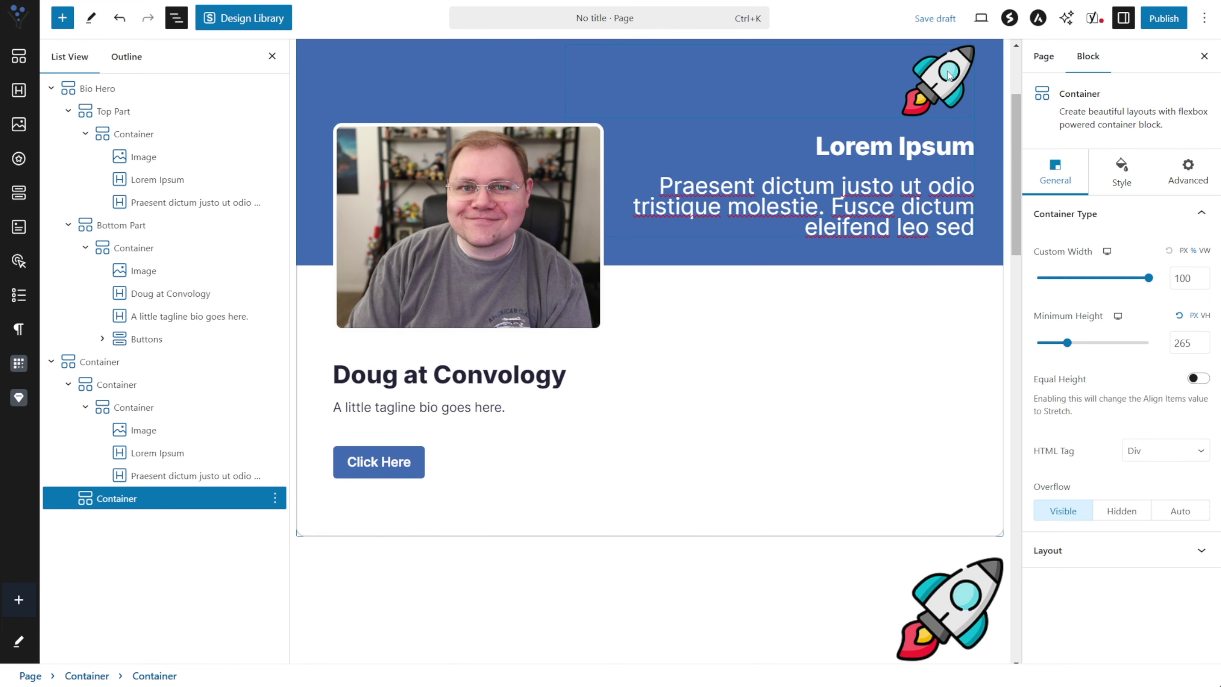
click(948, 74)
scroll(1091, 436, down, 4)
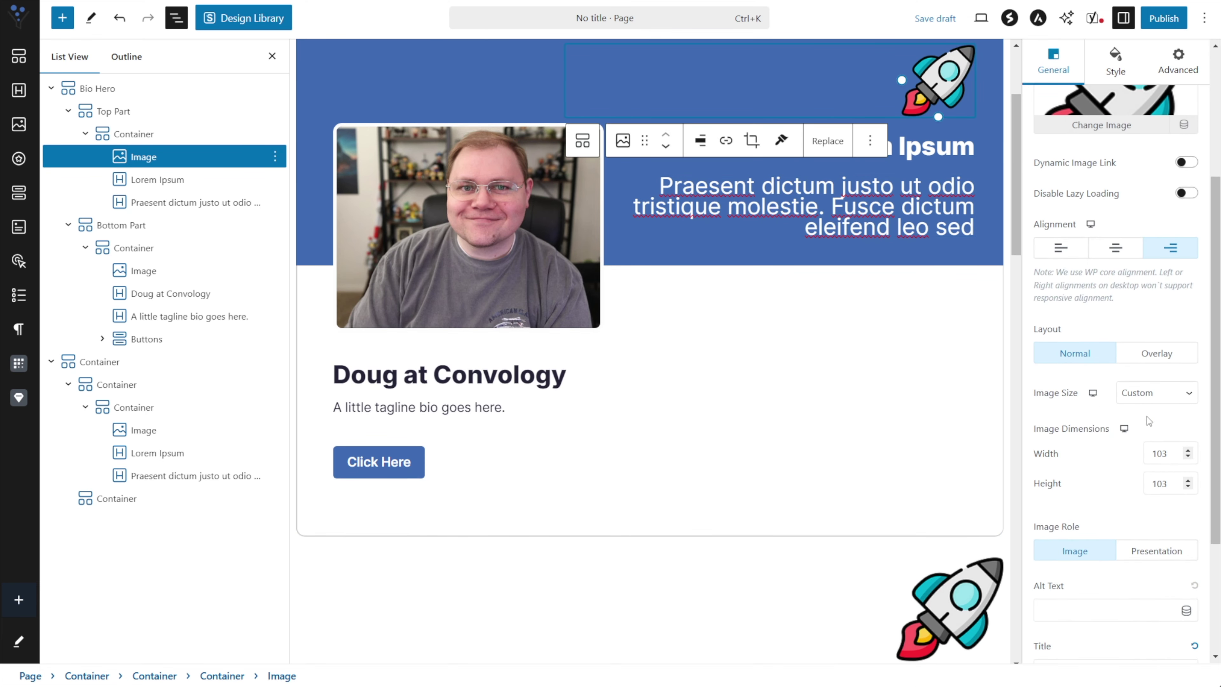
click(975, 600)
double_click(1159, 453)
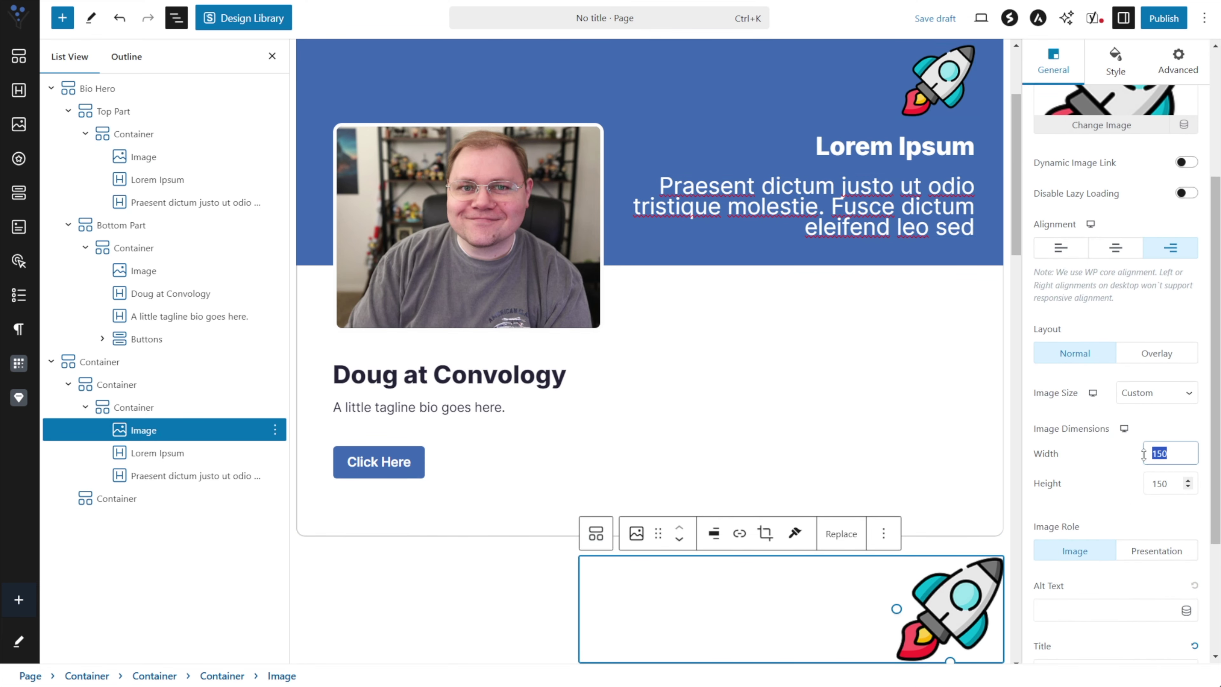
text(100)
double_click(1159, 483)
text(100)
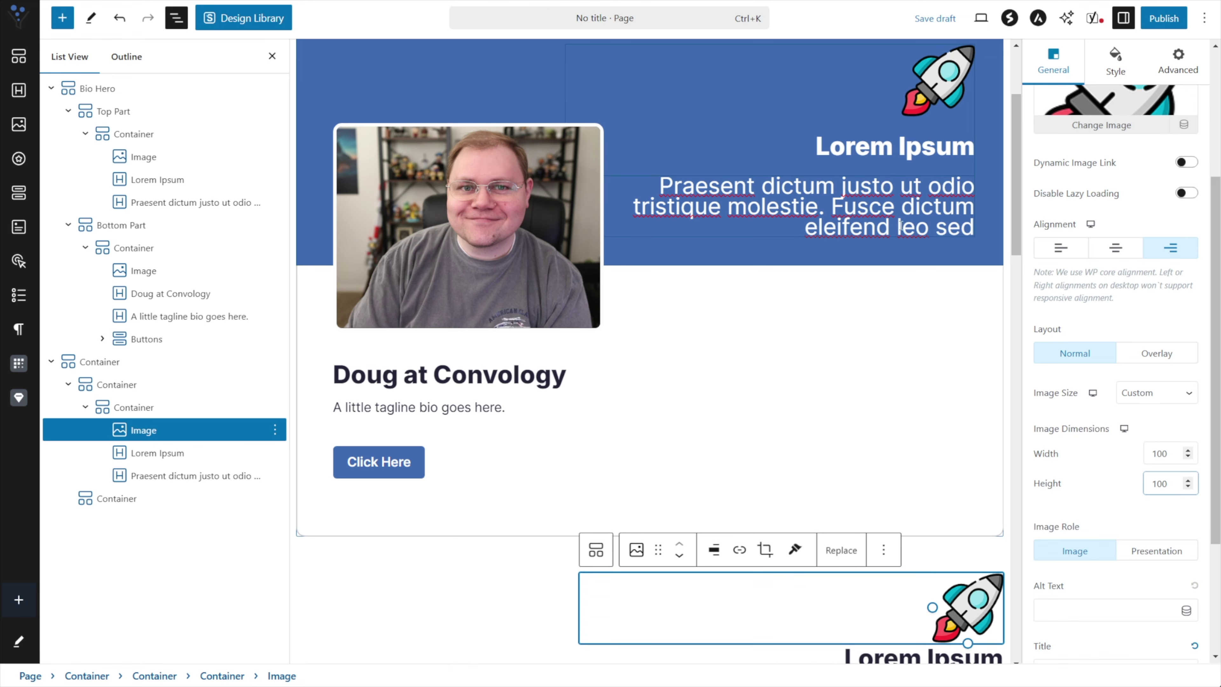
scroll(906, 214, down, 4)
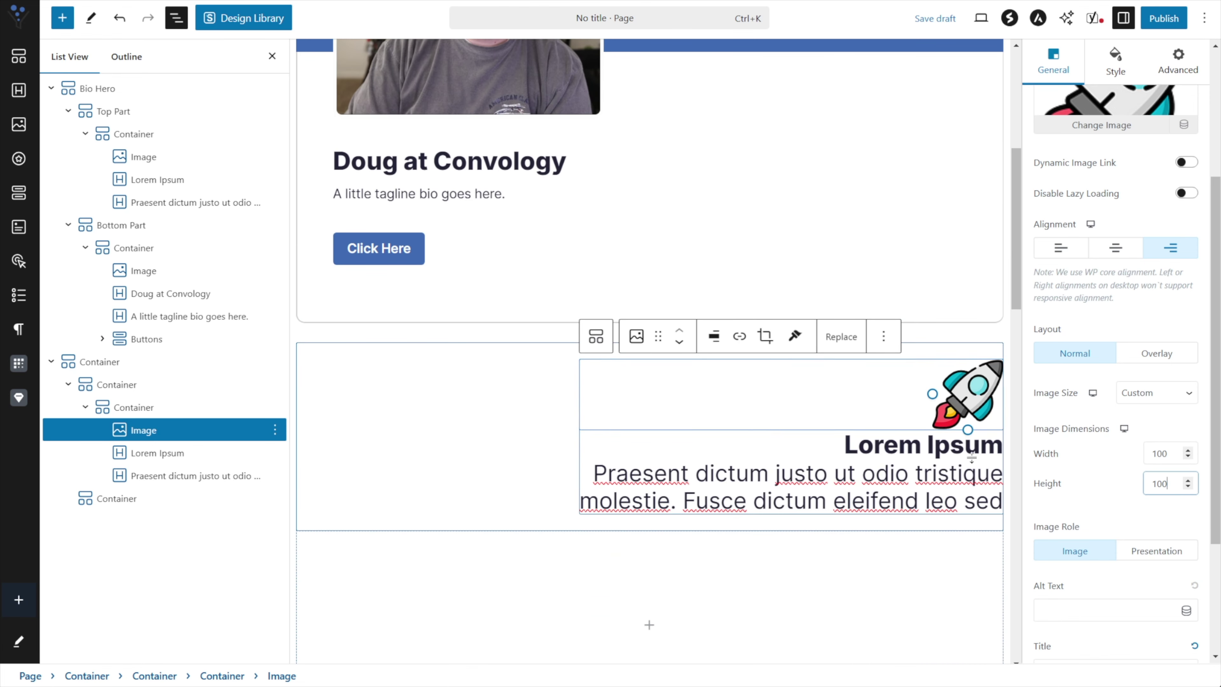
- Rename the new section's upper container, which holds the rocket and headings, as "TUTORIAL - Top Part"
click(456, 418)
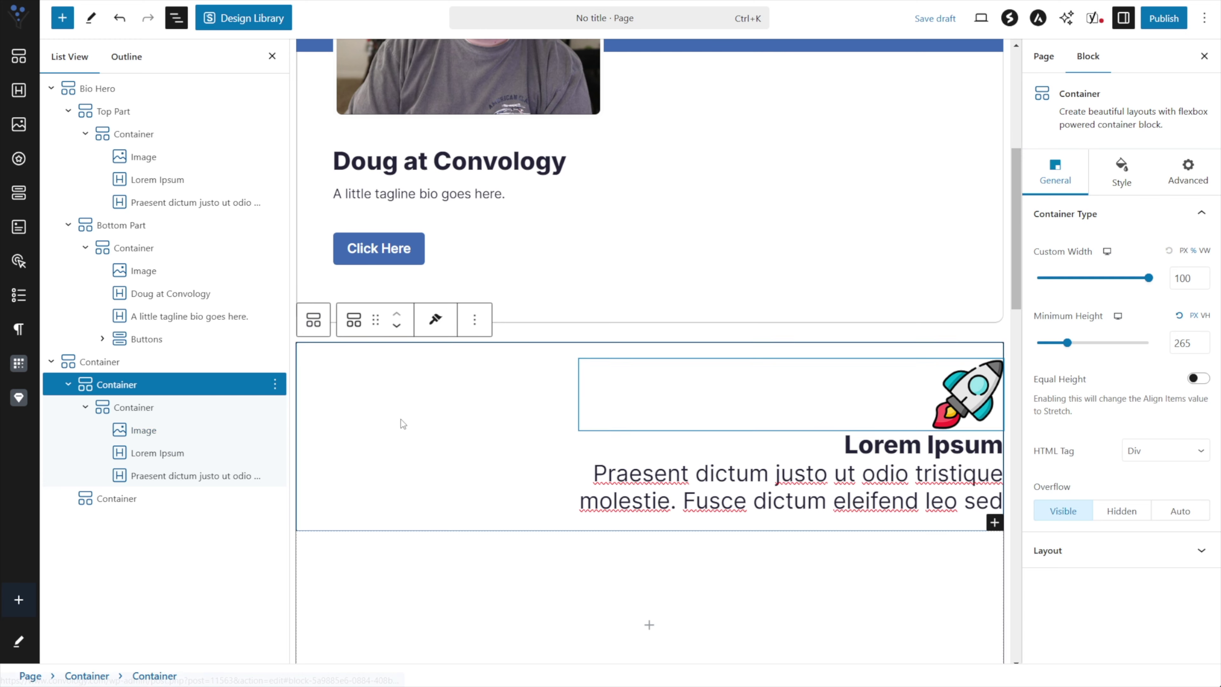
click(127, 408)
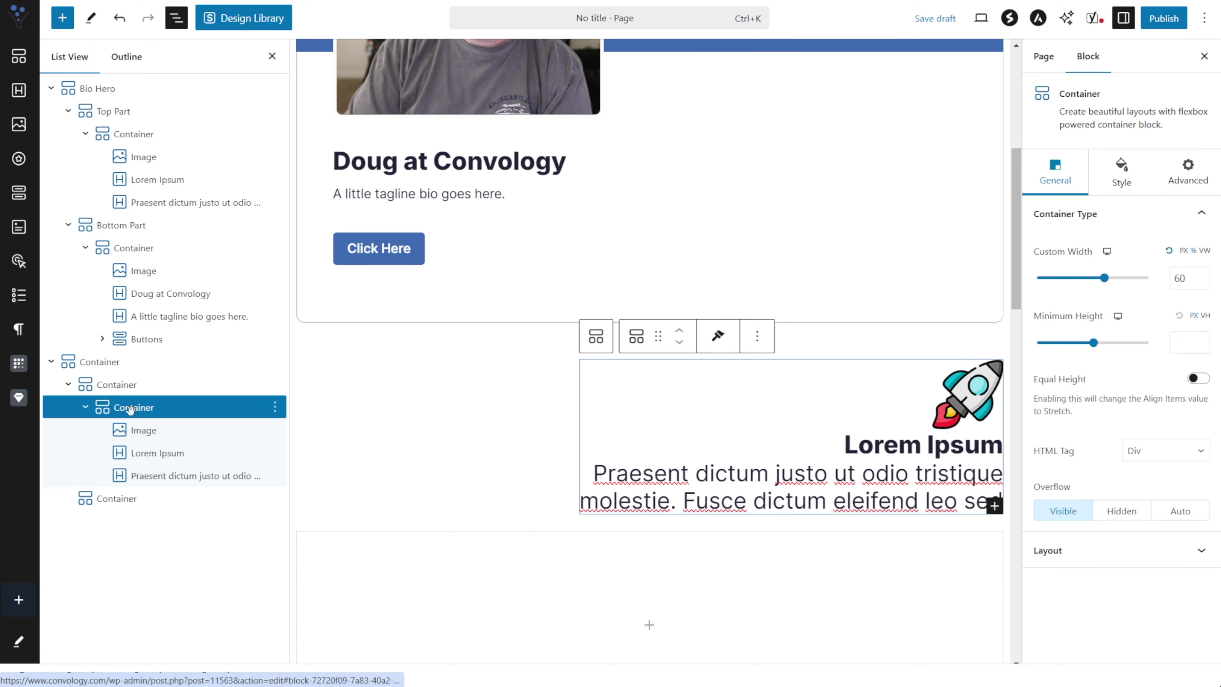
click(115, 385)
click(275, 386)
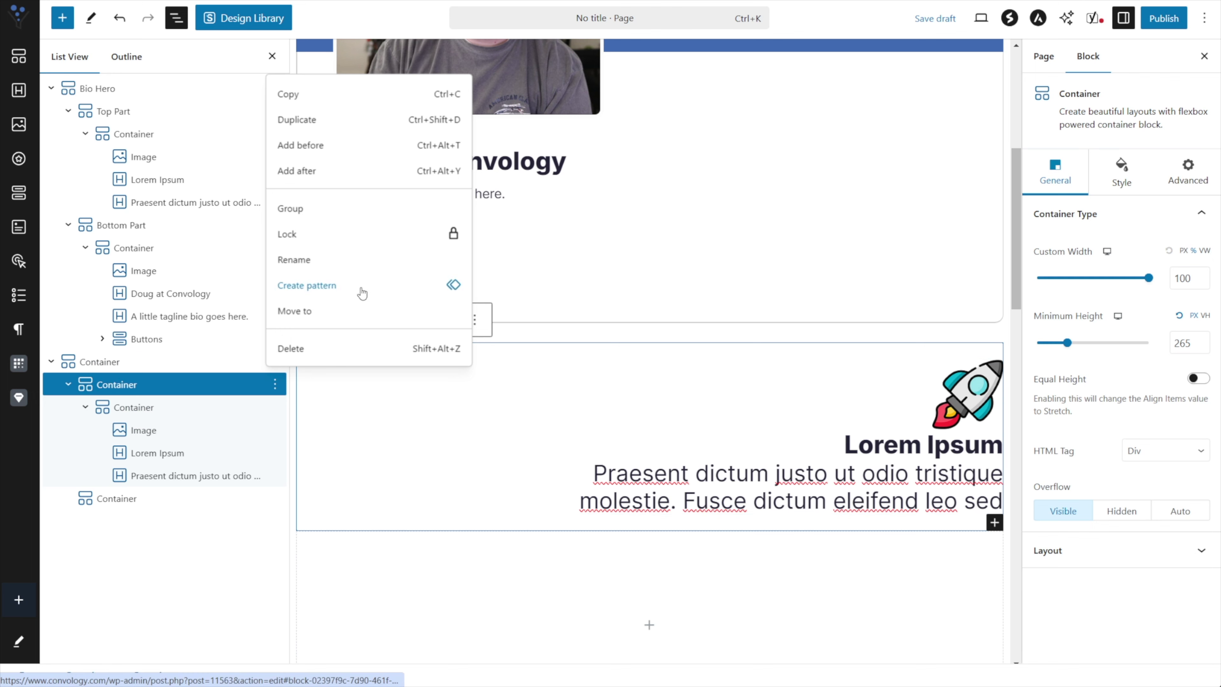
click(298, 262)
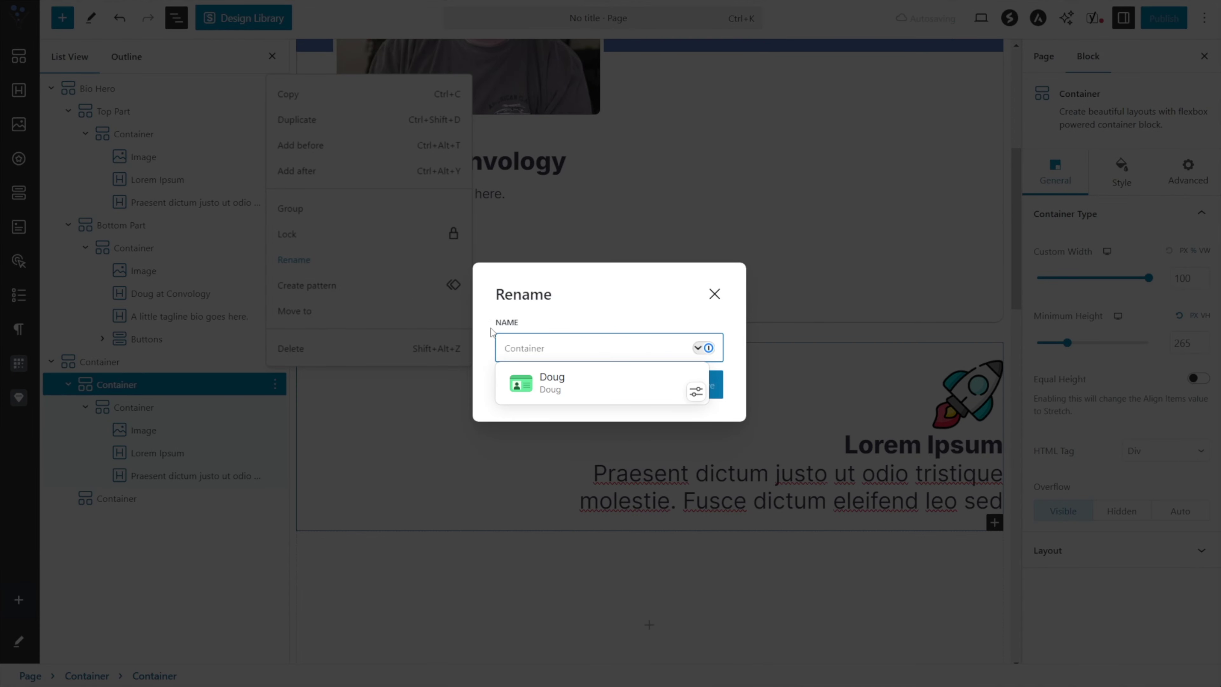
text(TUTORIAL - Top Part)
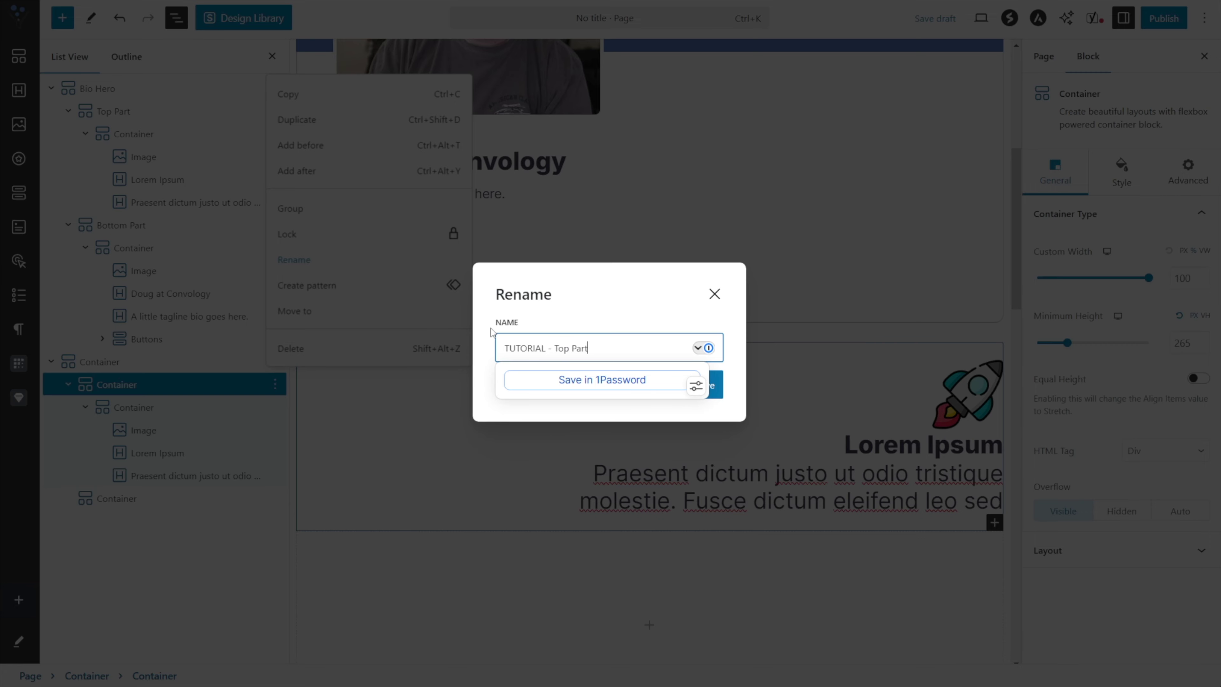
click(714, 387)
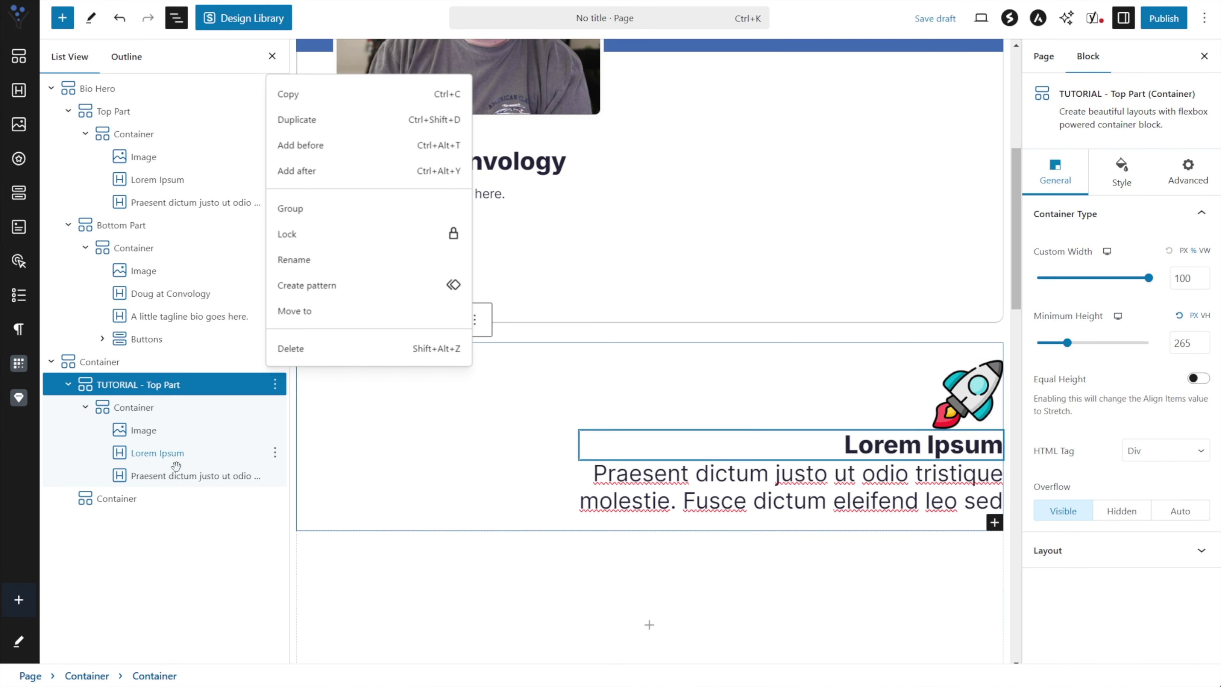
- Rename the empty container below it as "TUTORIAL - Bottom Part"
click(123, 500)
click(144, 498)
click(275, 498)
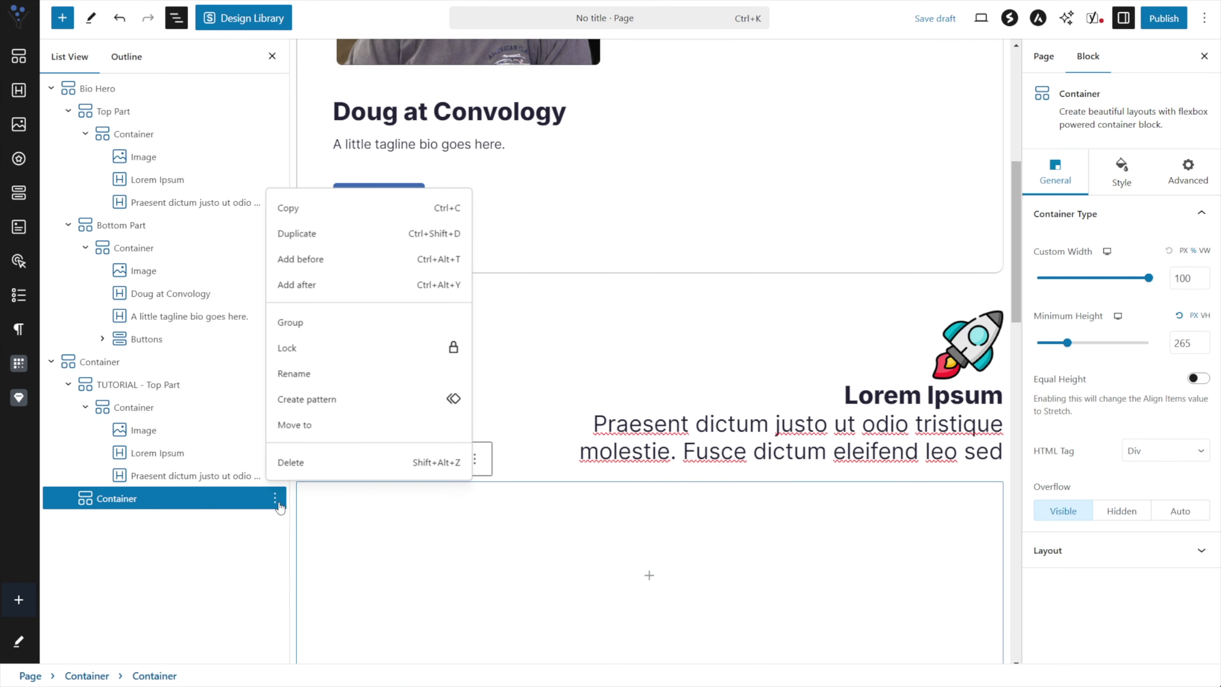
click(308, 373)
text(TUTORIAL - BOTTOM Part)
key(Return)
- Give the TUTORIAL - Top Part container a solid background in the palette's blue, #4776BB
click(137, 384)
click(135, 407)
click(139, 385)
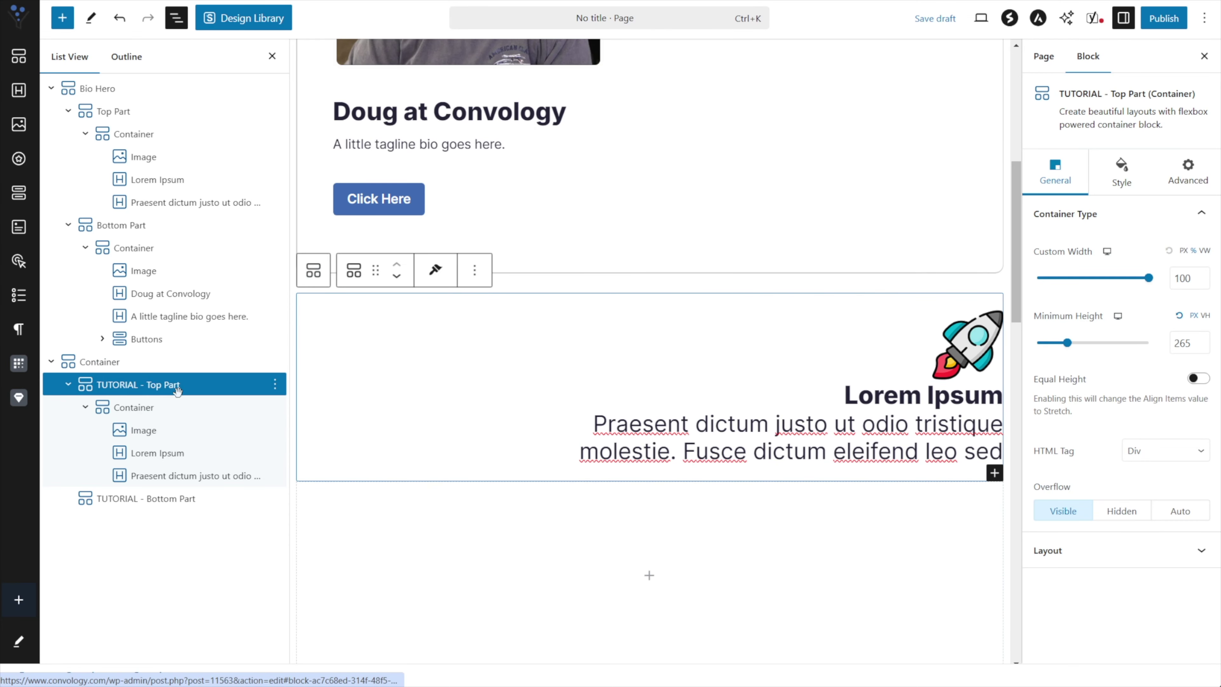
click(1134, 171)
click(1200, 294)
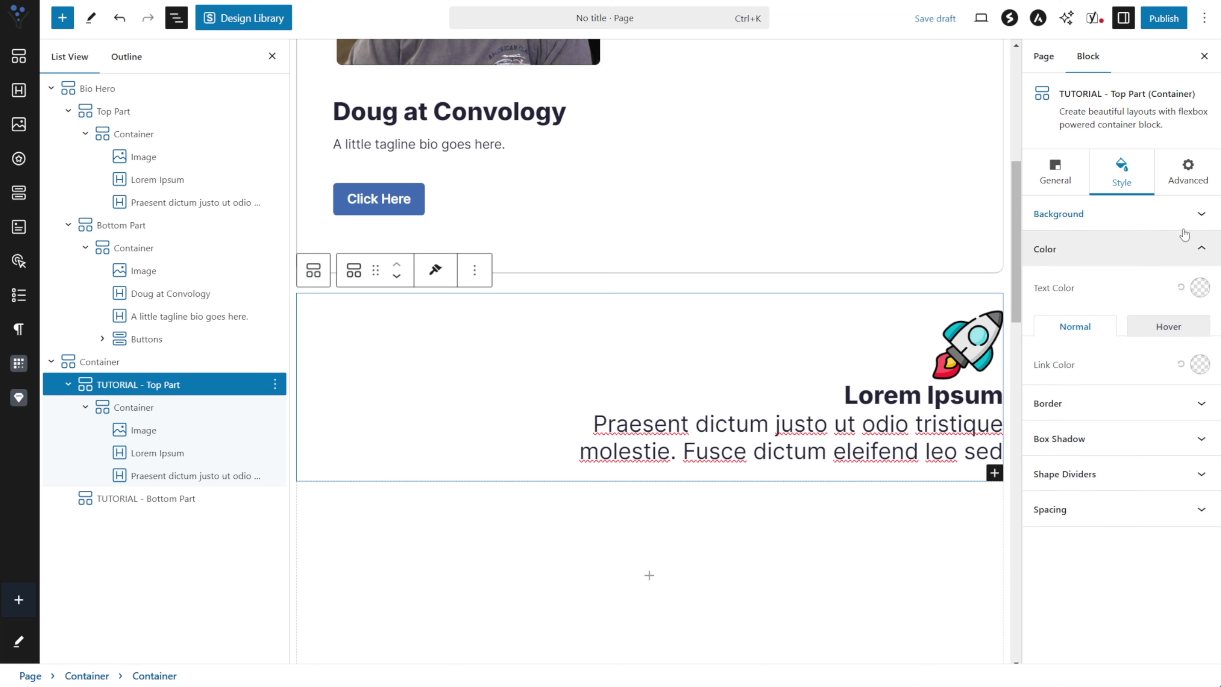
click(1201, 216)
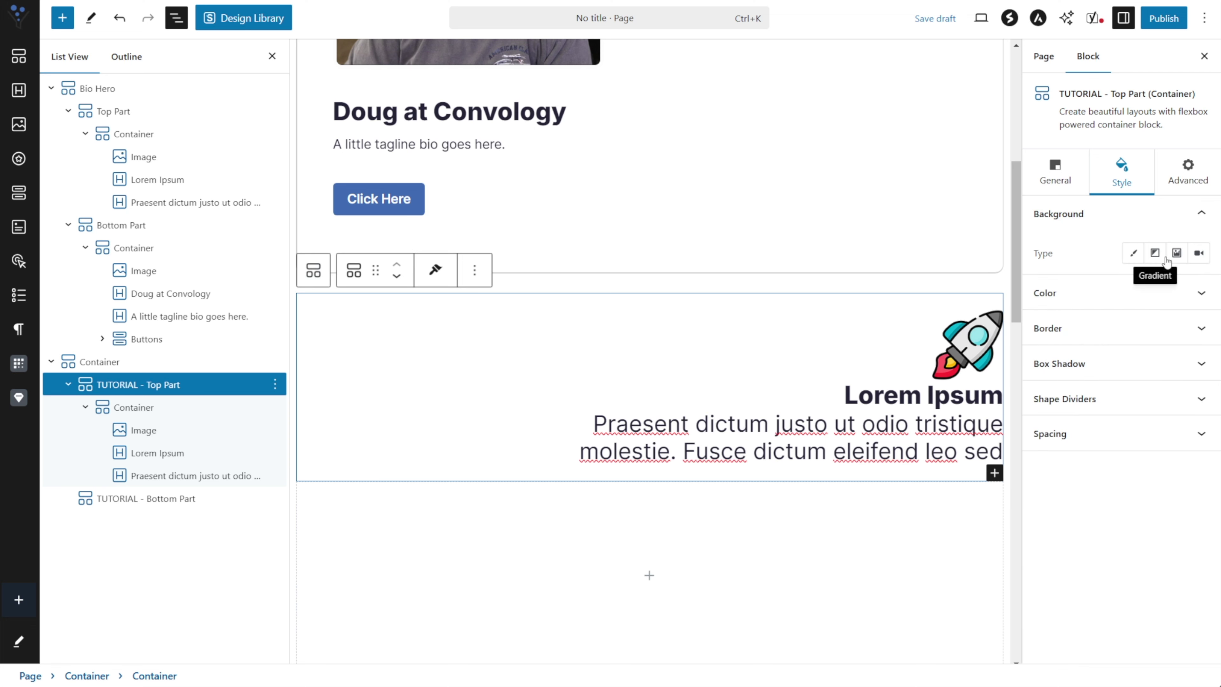
click(1133, 255)
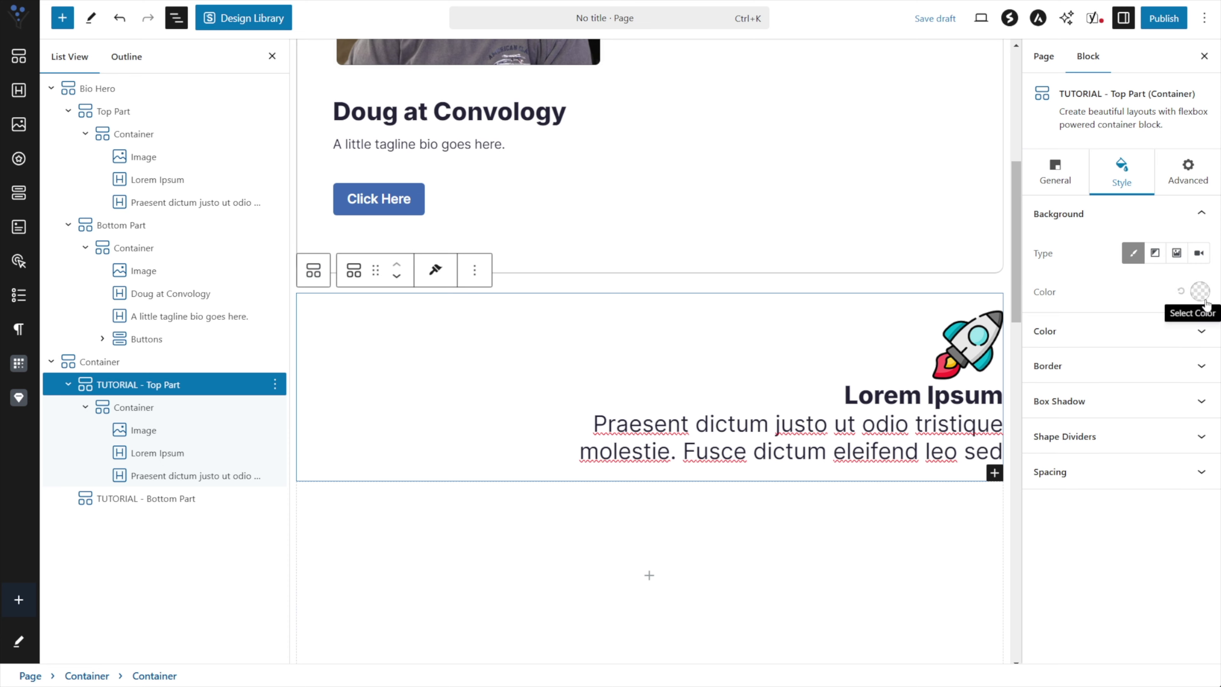
click(1200, 291)
click(1083, 595)
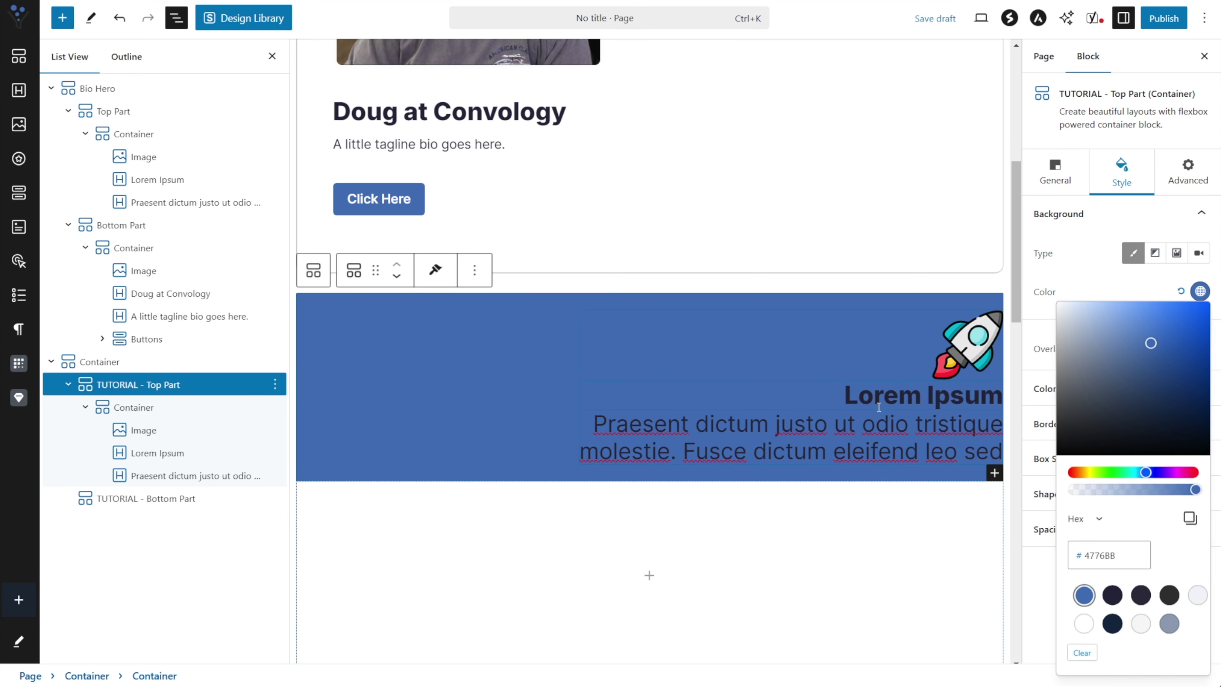
- Set the text color of the Lorem Ipsum heading in TUTORIAL - Top Part to white, #FFFFFF
click(863, 427)
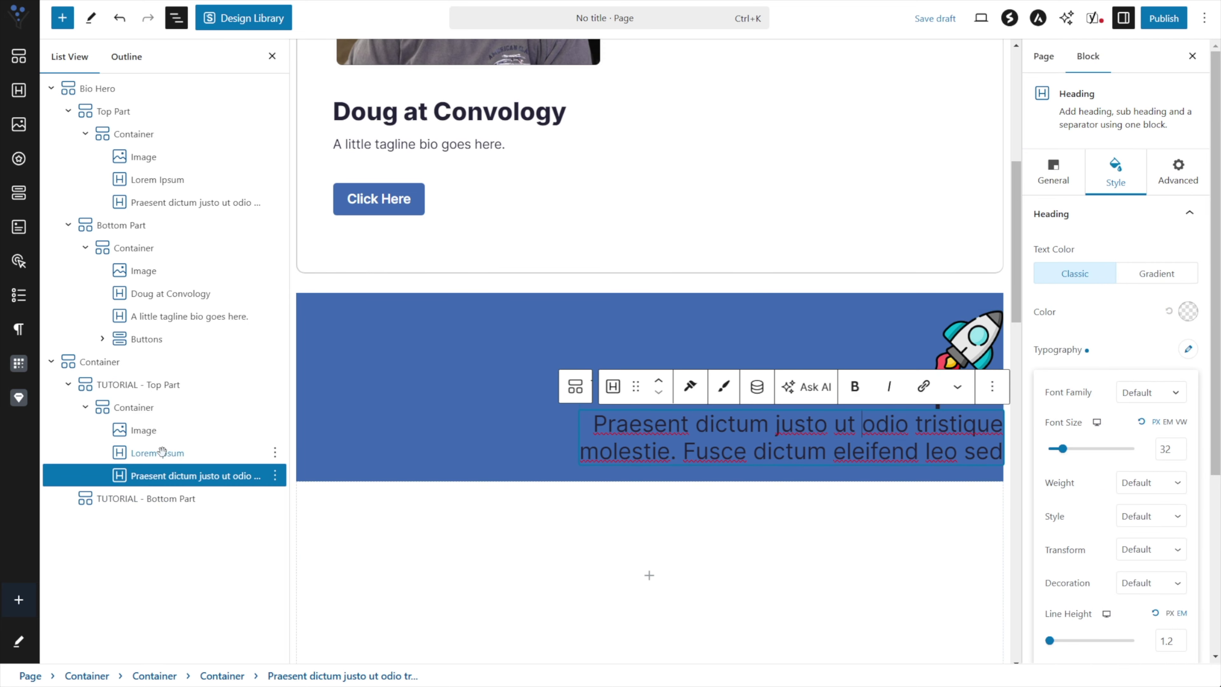
click(142, 455)
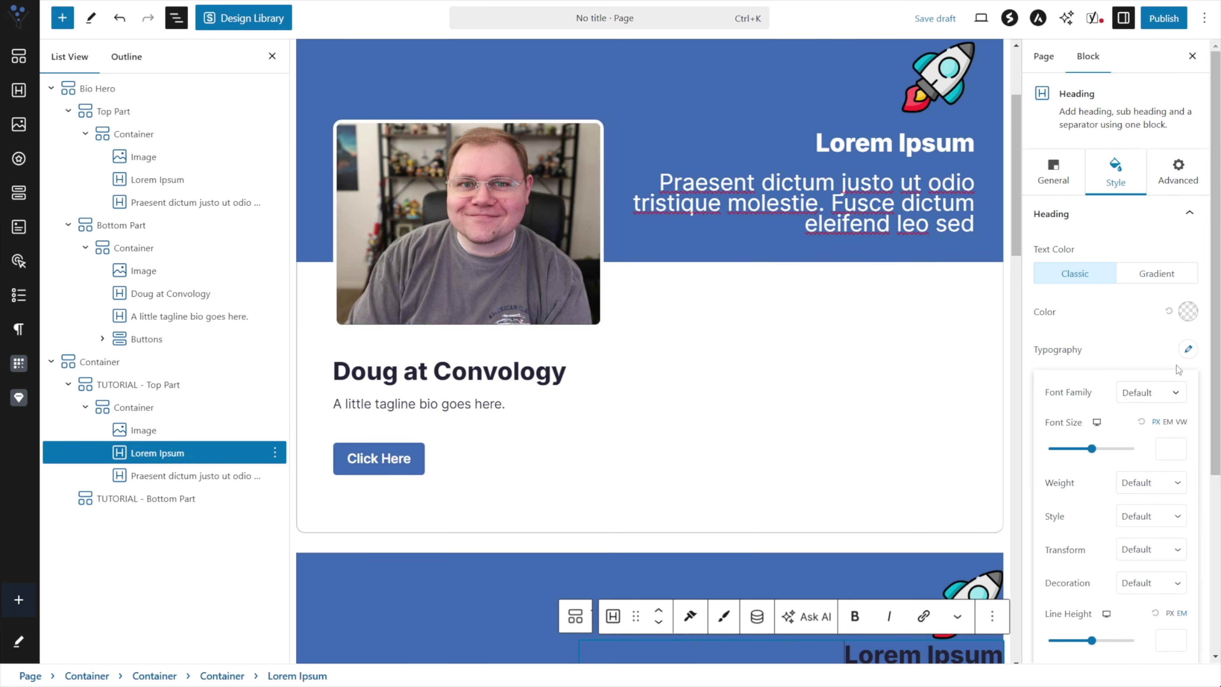
click(1187, 311)
click(1071, 644)
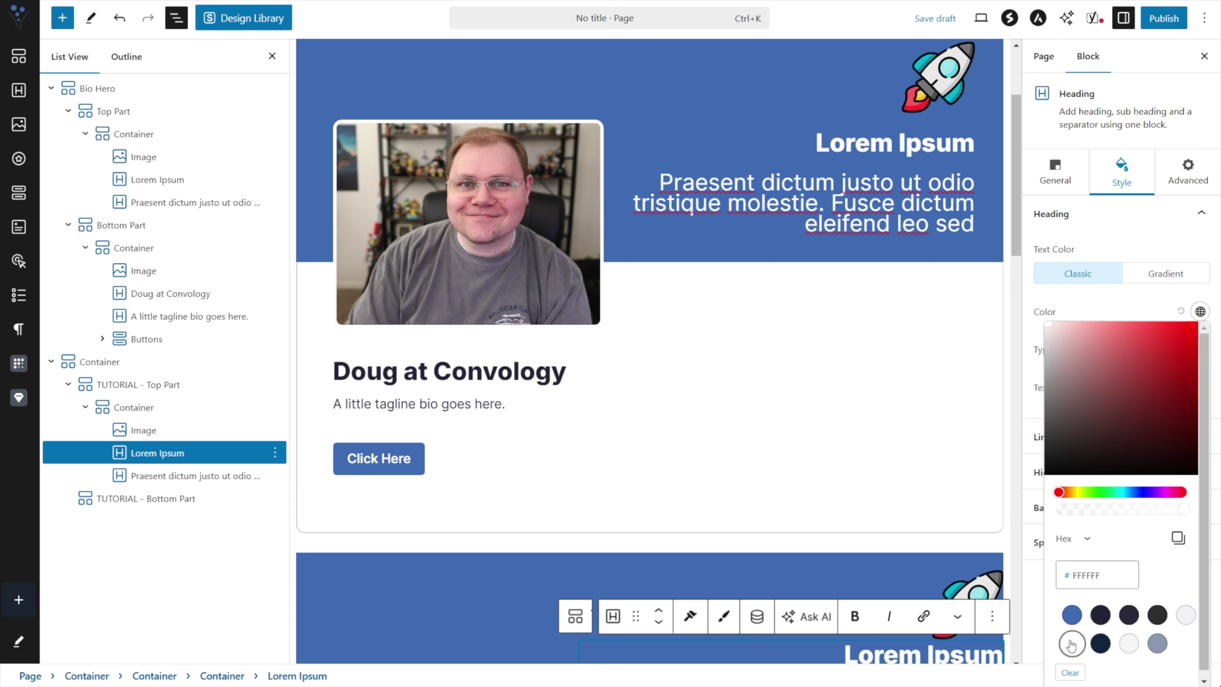
- Set the Praesent text in TUTORIAL - Top Part to white and save the draft
scroll(921, 398, down, 5)
click(798, 407)
click(1121, 173)
click(1199, 312)
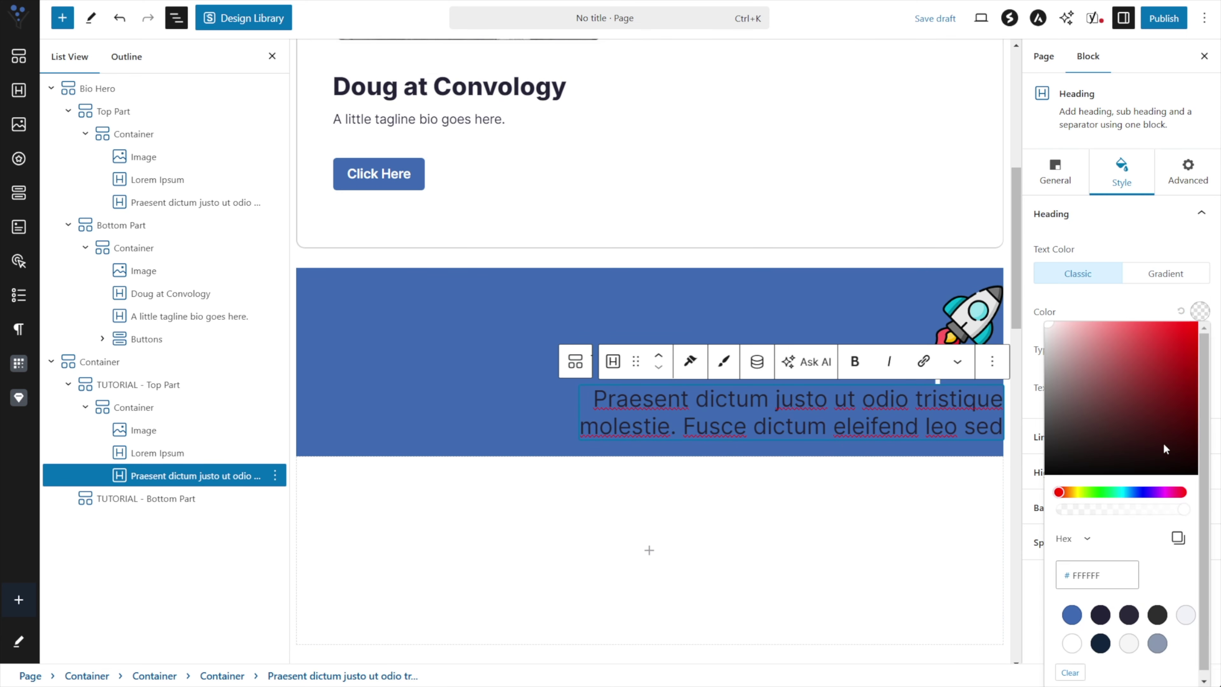
click(1071, 643)
click(482, 286)
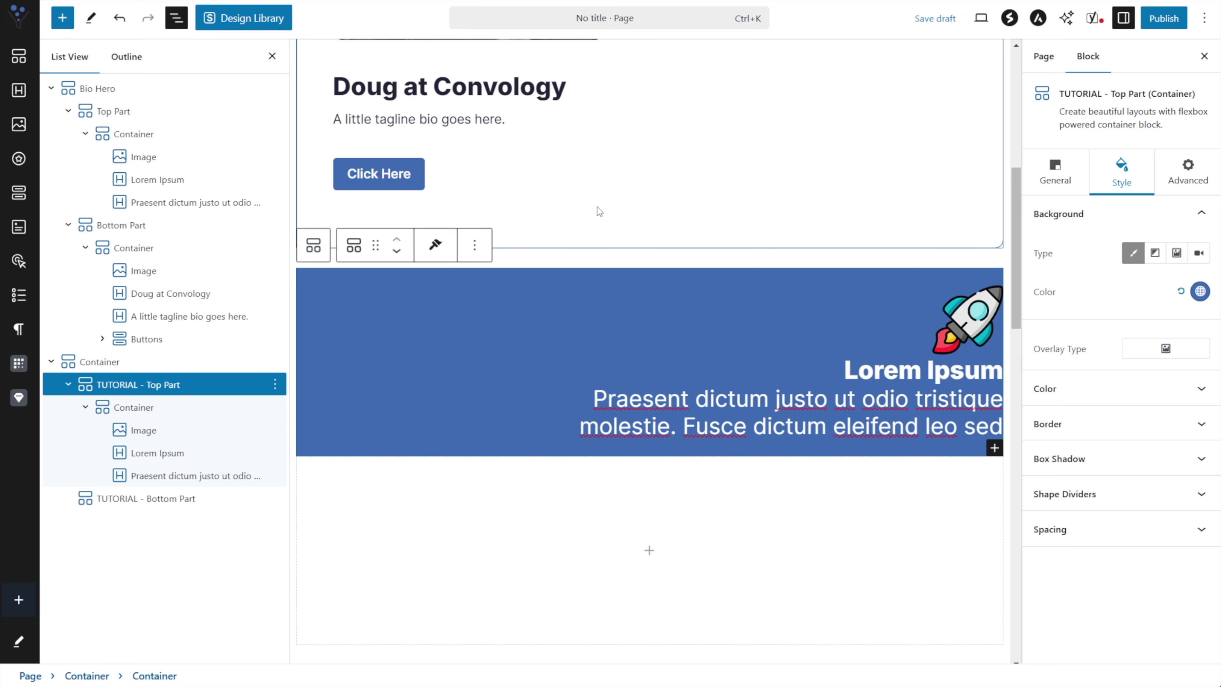
key(ctrl+s)
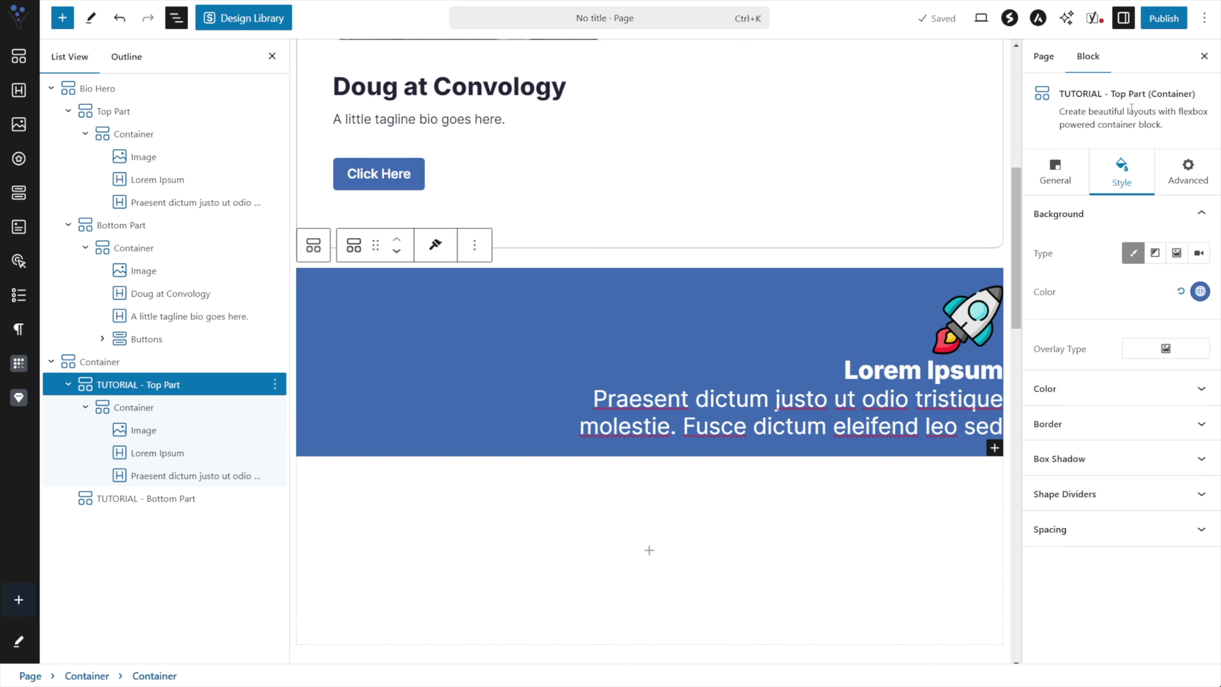
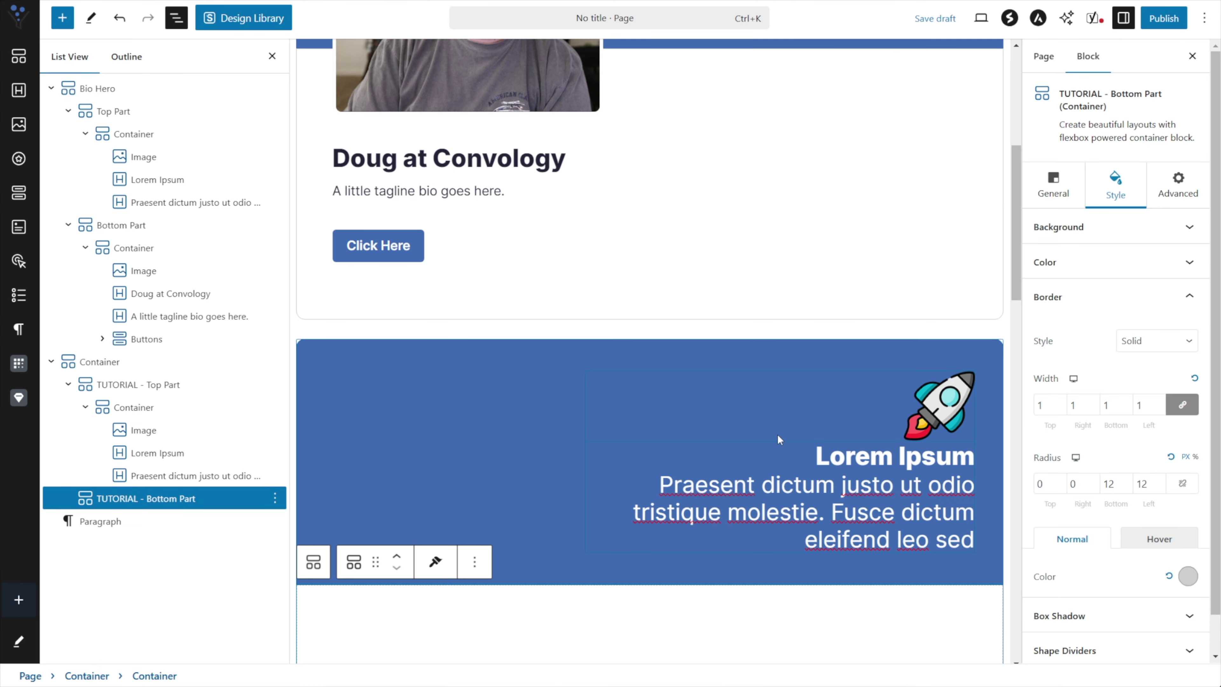
- Examine the style settings of the Bio Hero's rocket image and the padding and margin of its Lorem Ipsum heading
scroll(811, 421, up, 4)
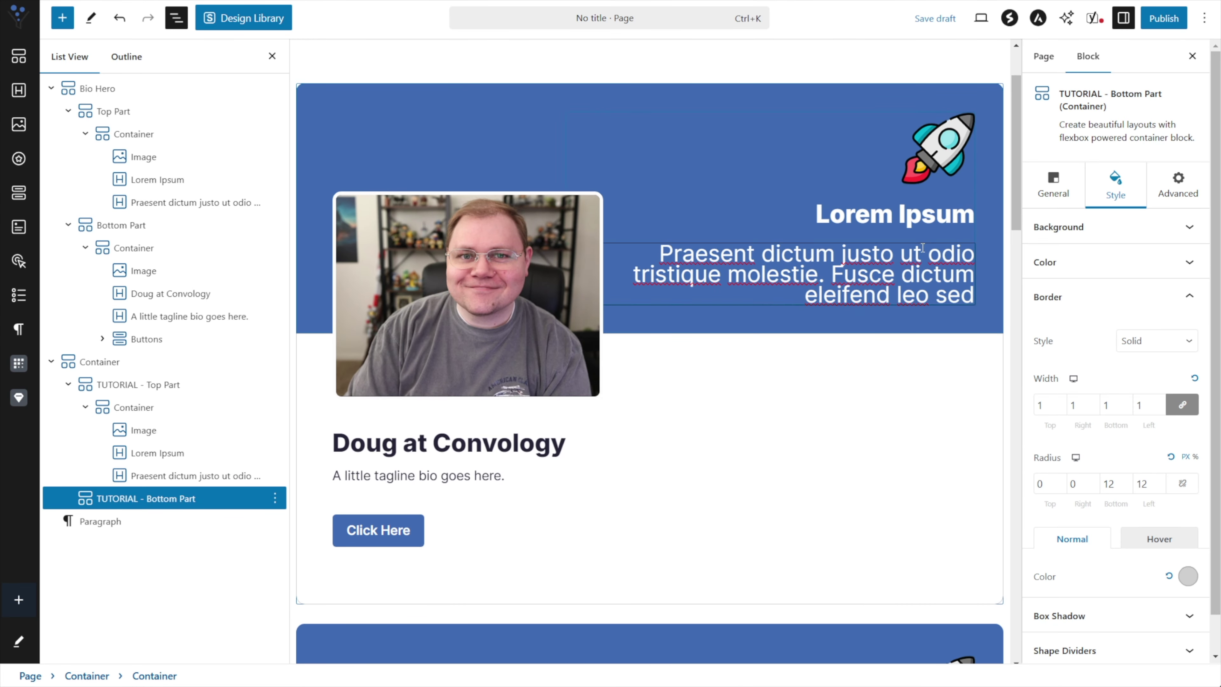
click(949, 162)
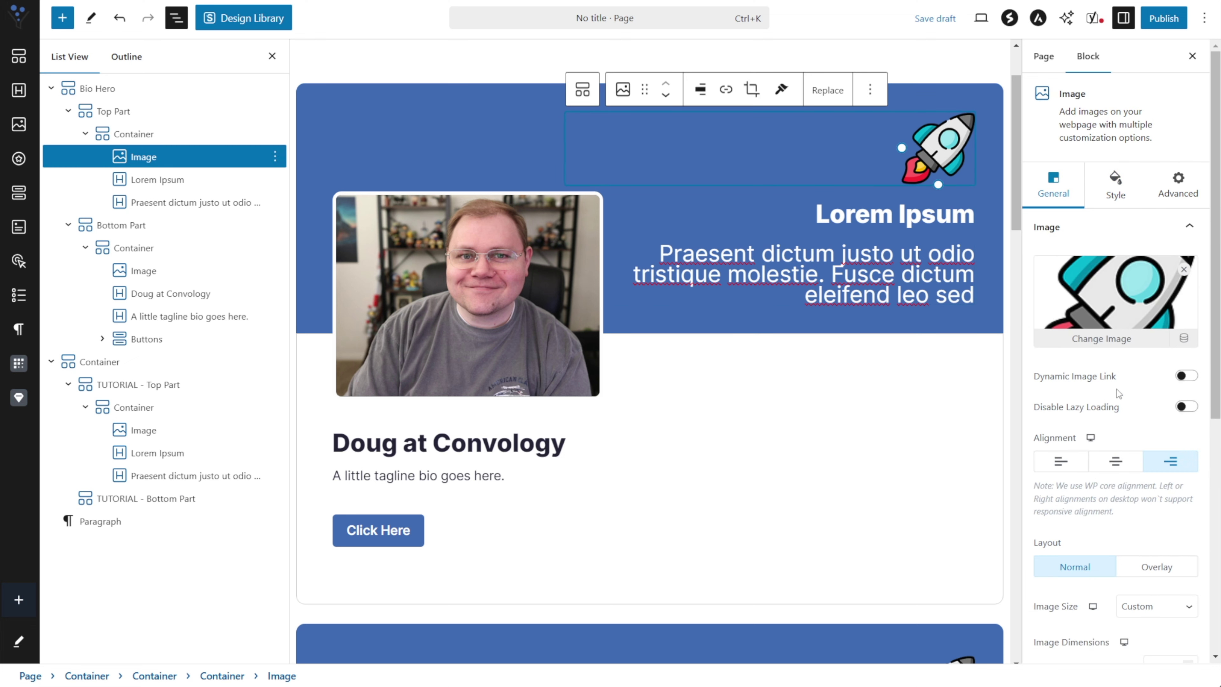
click(1113, 194)
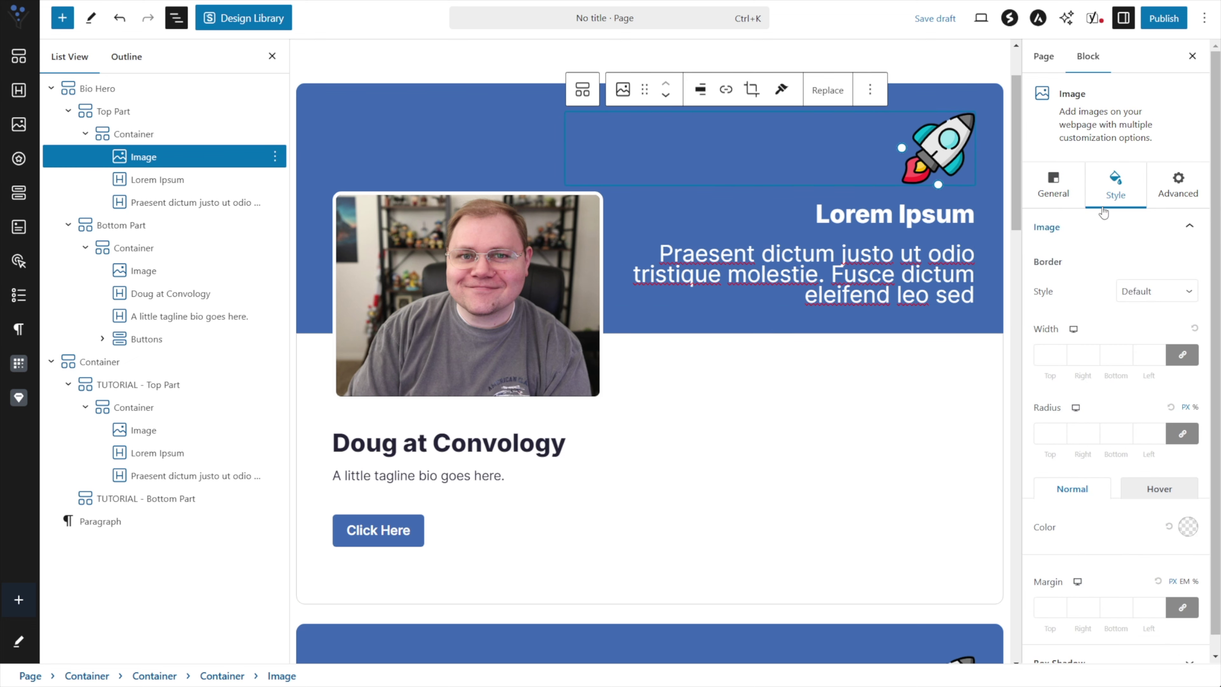
scroll(1120, 312, down, 1)
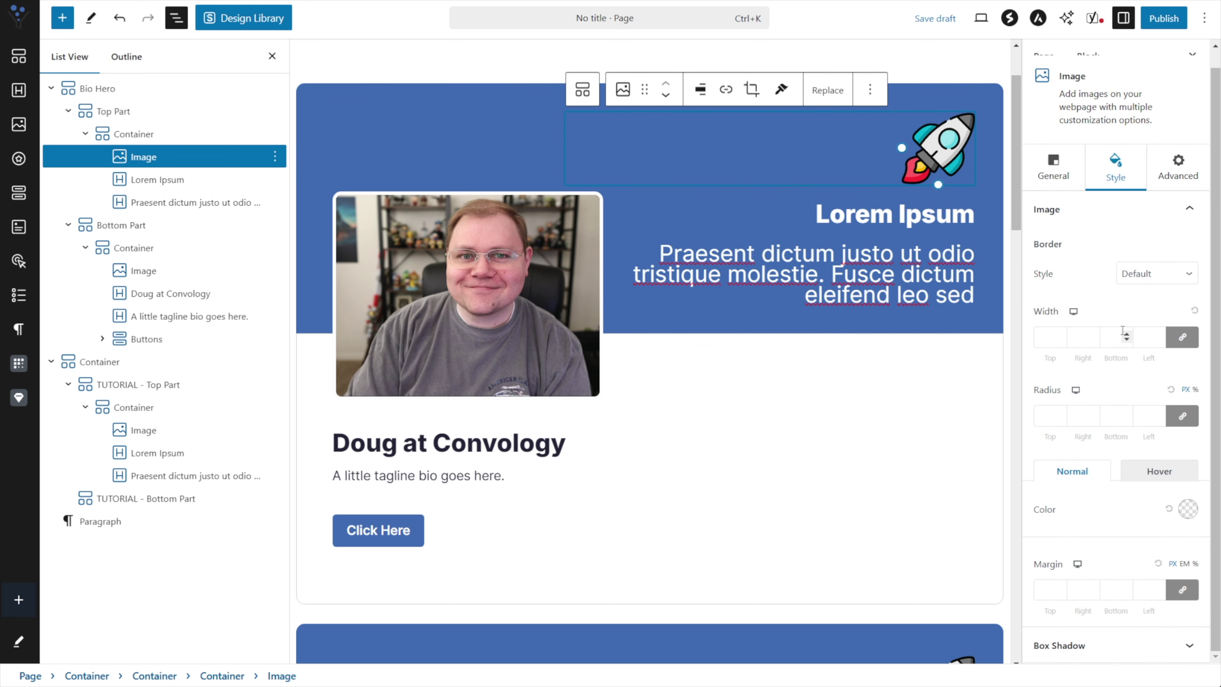
click(907, 213)
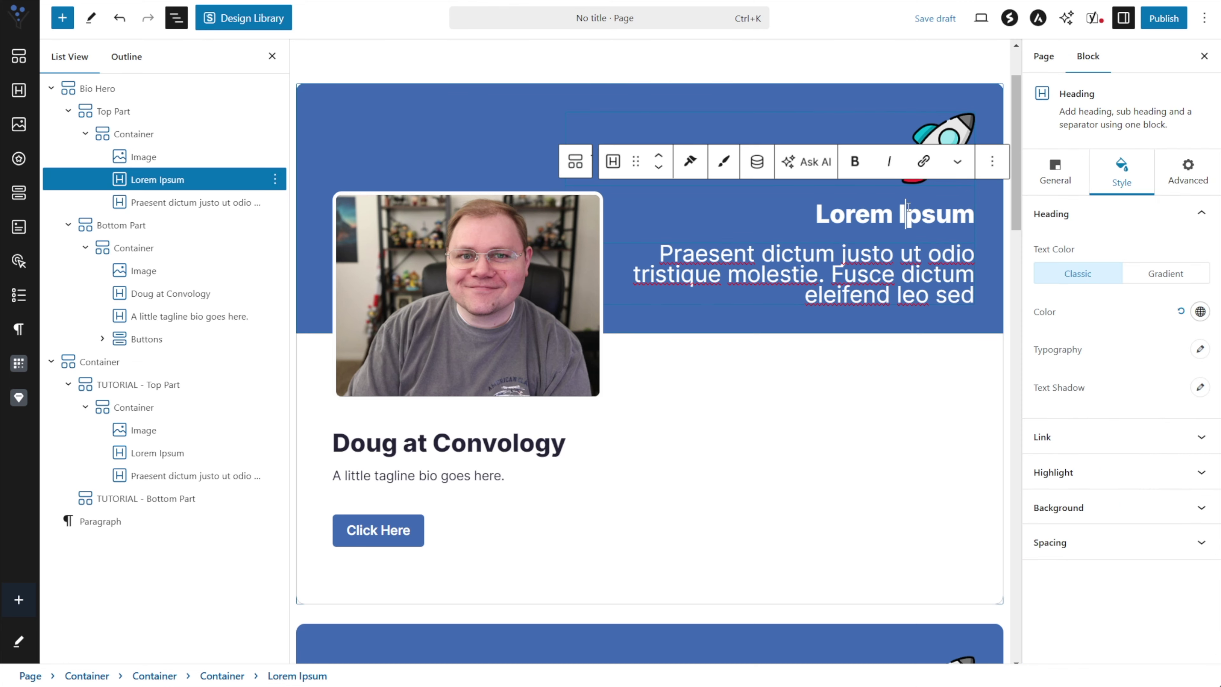
click(1131, 552)
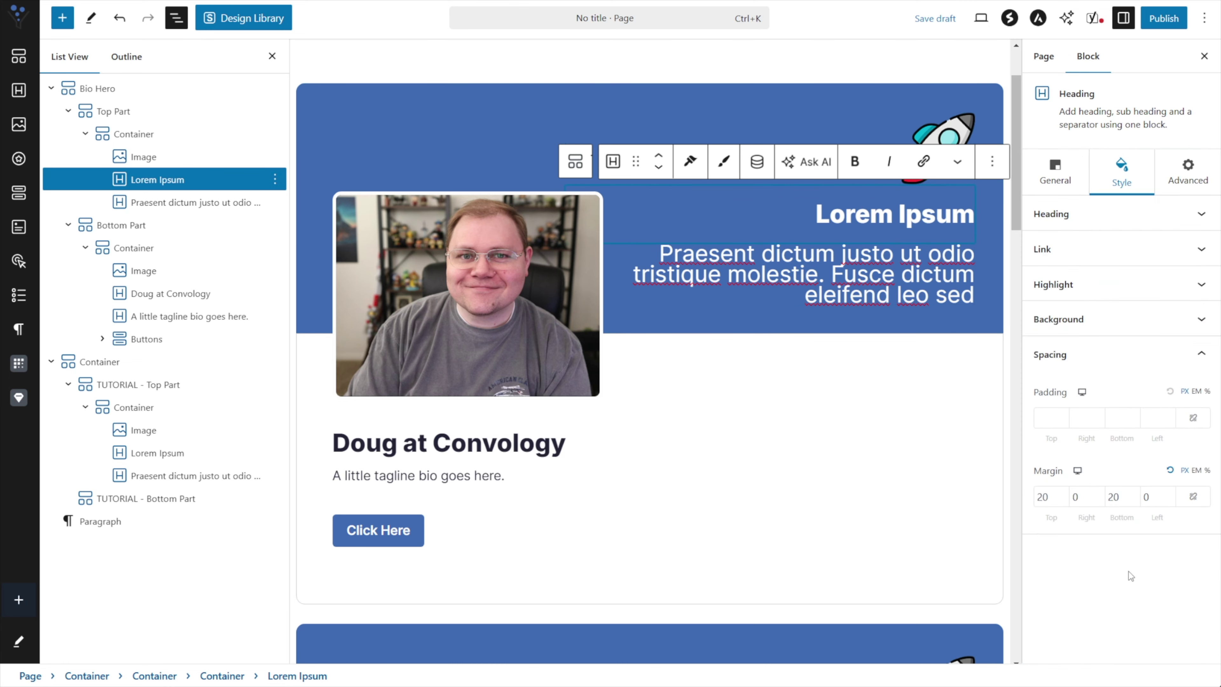
- Set the margin of the Lorem Ipsum heading in TUTORIAL - Top Part to 20 px top, 0 right, 20 px bottom and 0 left
scroll(859, 494, down, 5)
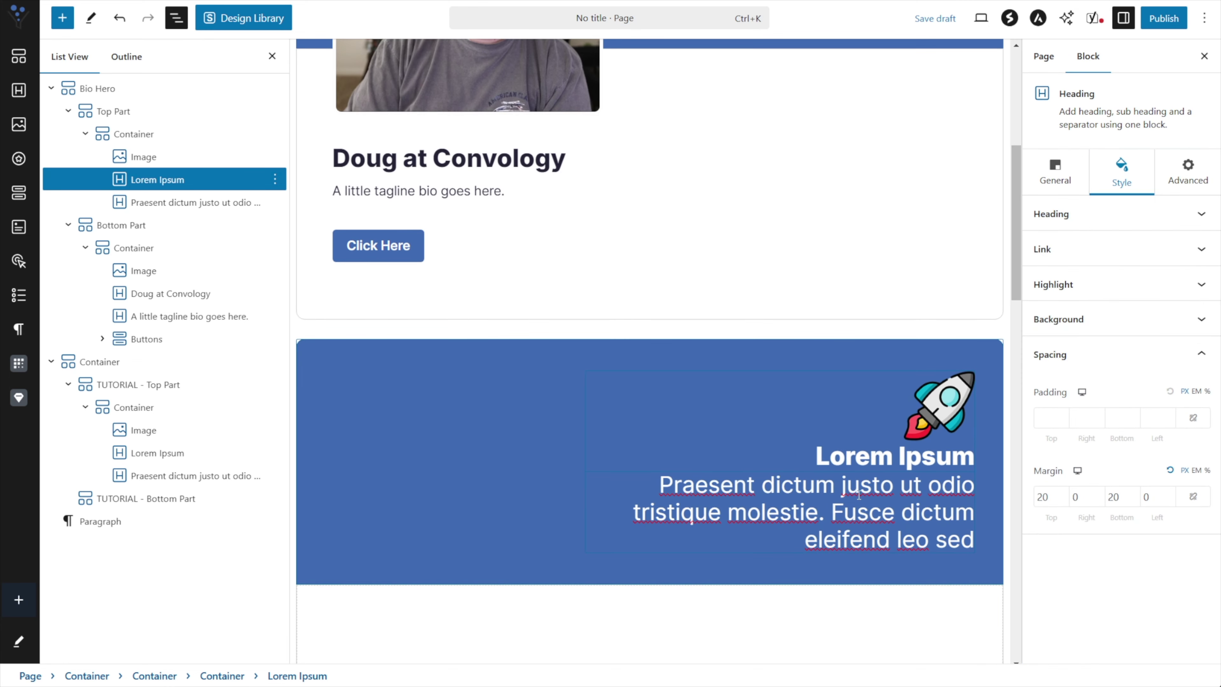
click(828, 460)
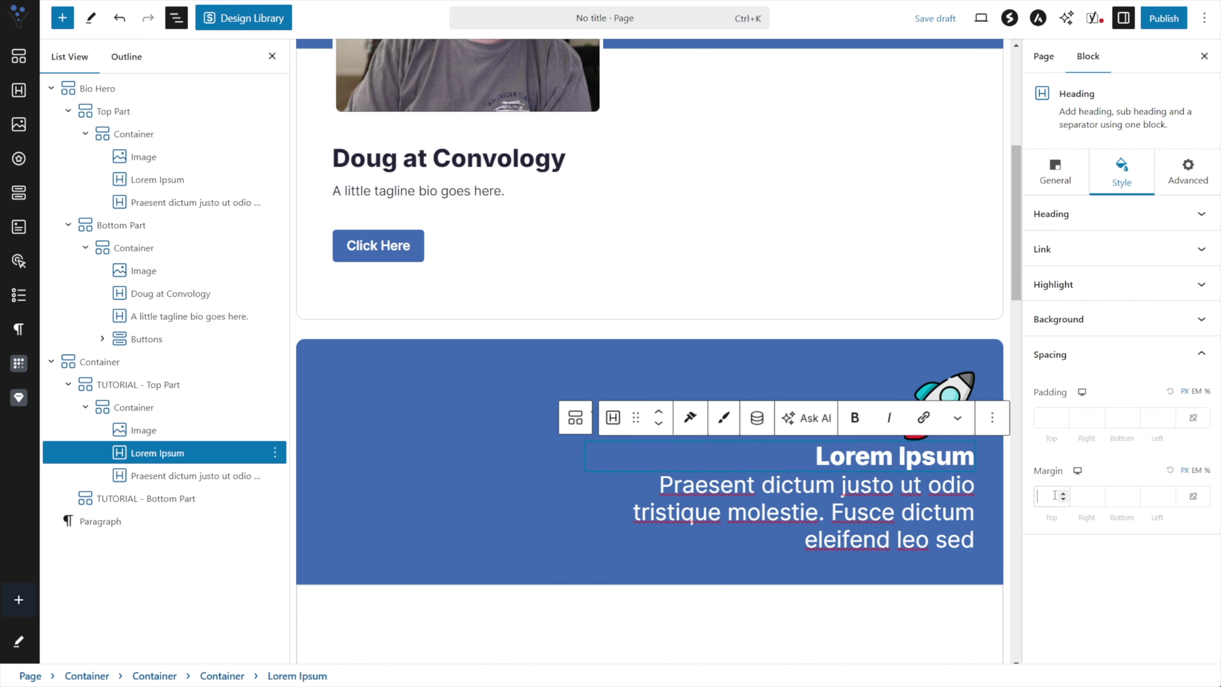
text(2020)
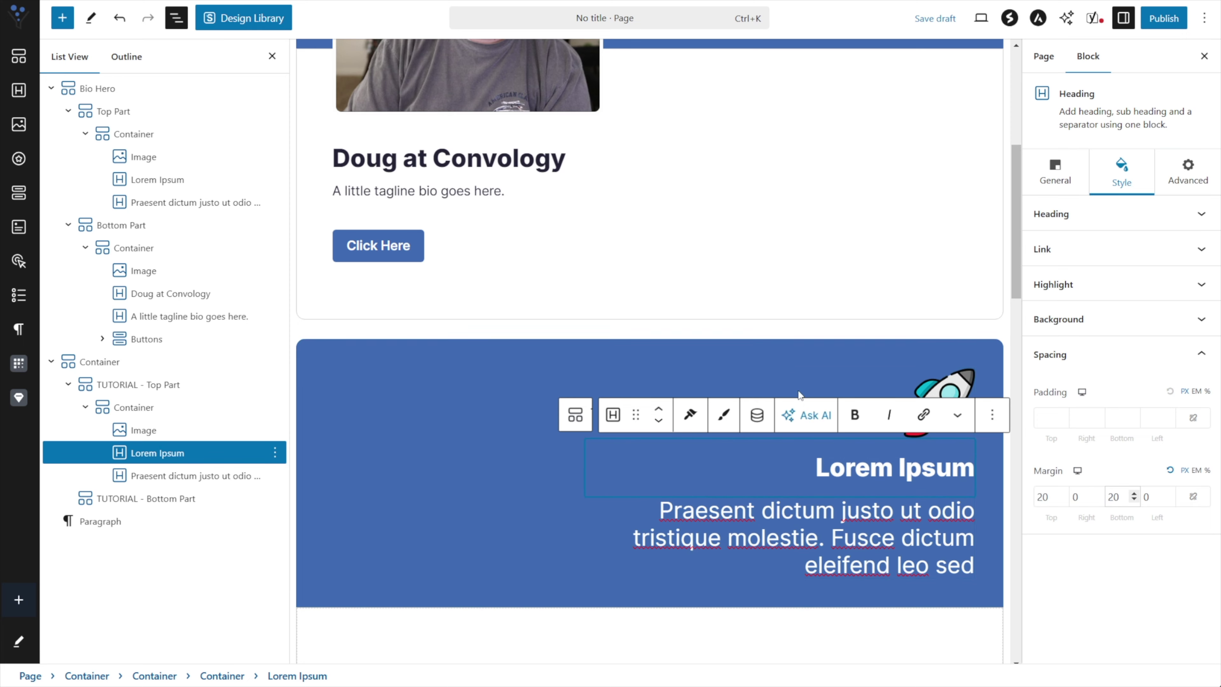
- Add a nested container inside the empty TUTORIAL - Bottom Part container
scroll(585, 331, up, 5)
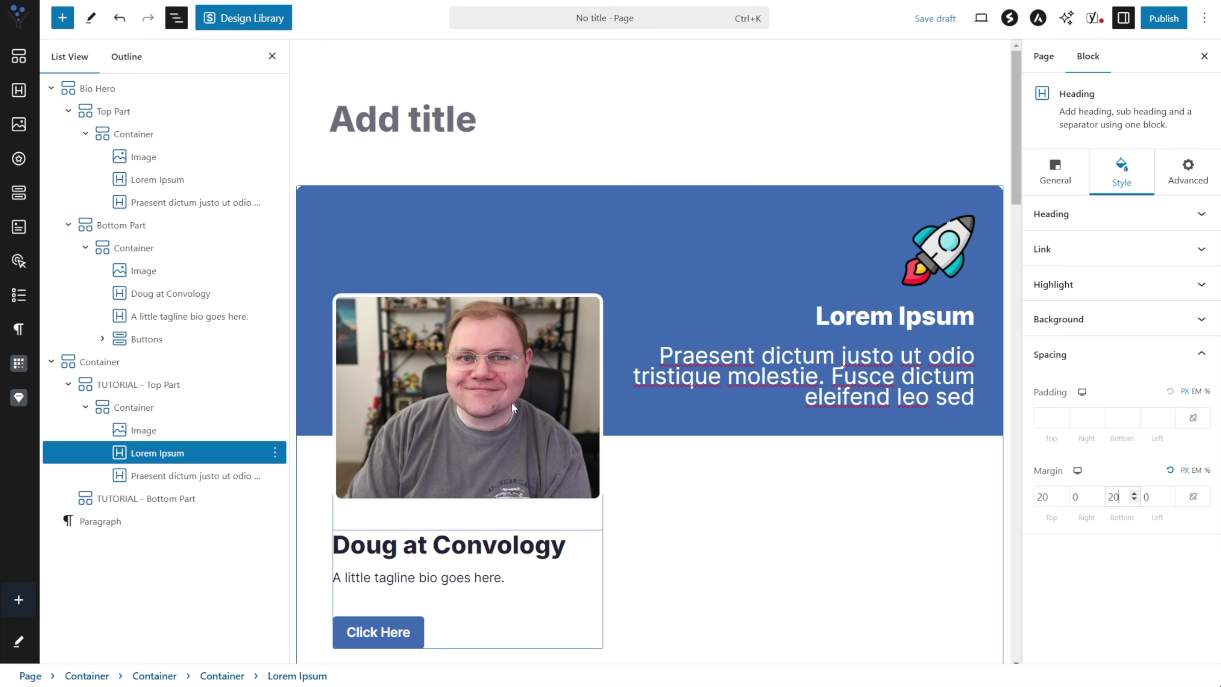
scroll(512, 408, down, 1)
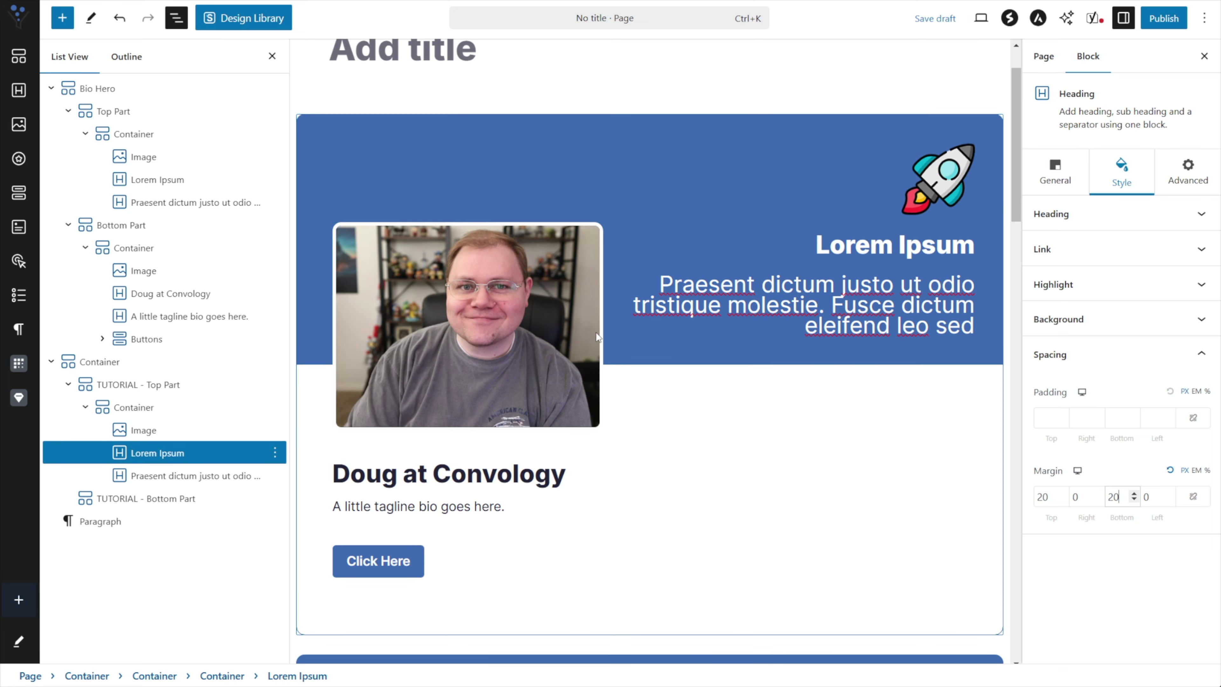
scroll(580, 429, down, 6)
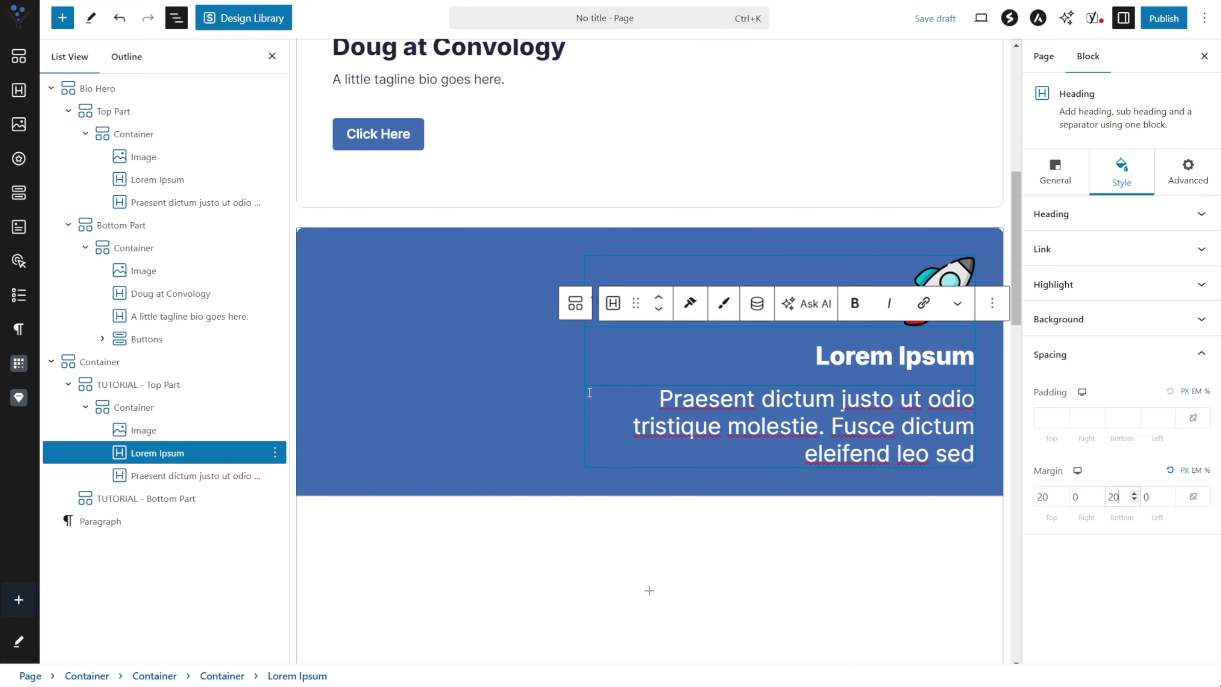
scroll(529, 336, down, 1)
scroll(504, 307, up, 3)
scroll(624, 433, down, 5)
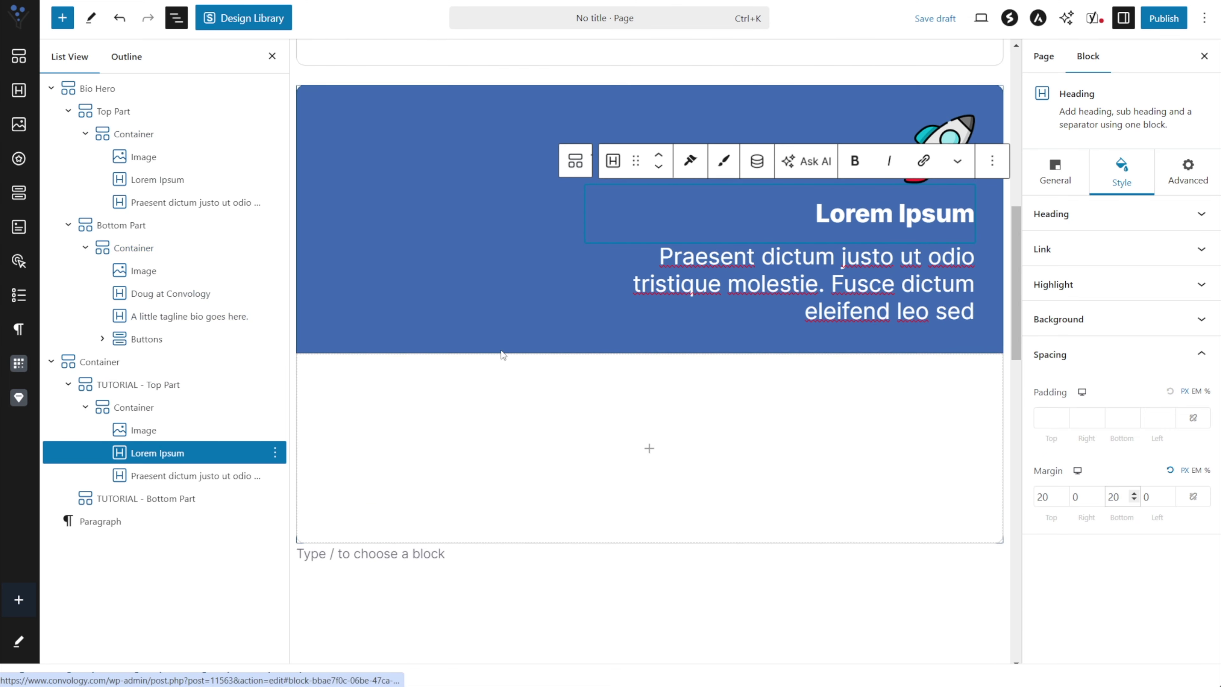
click(649, 448)
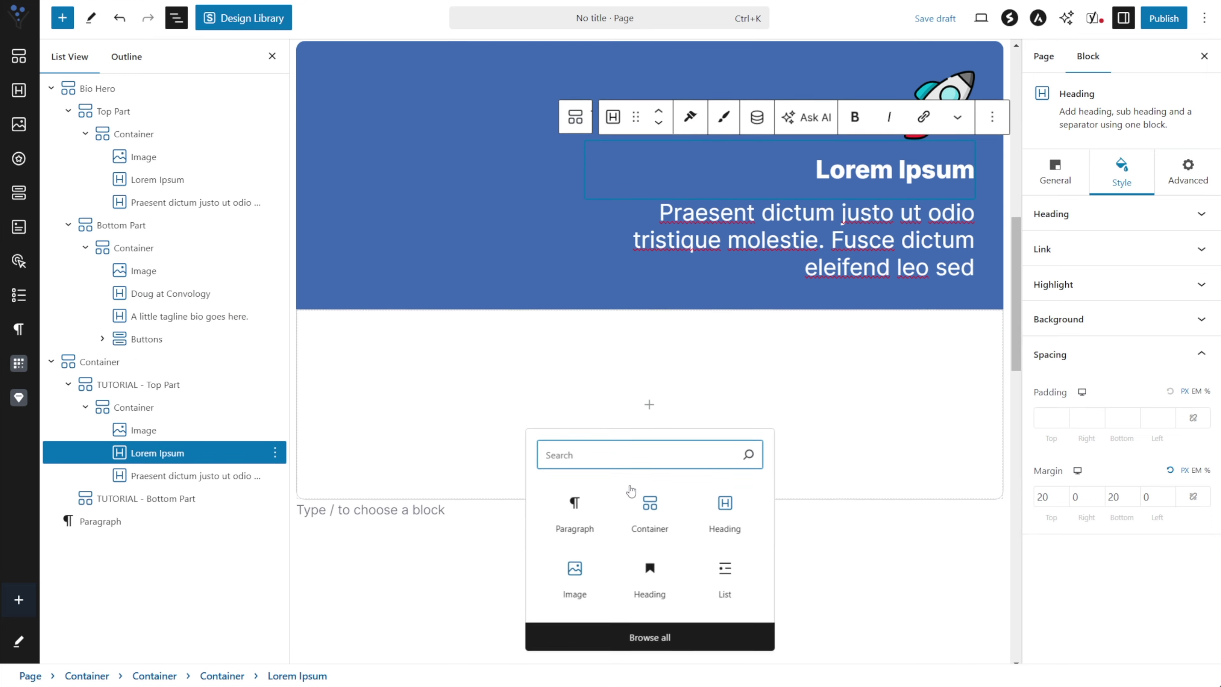
click(639, 490)
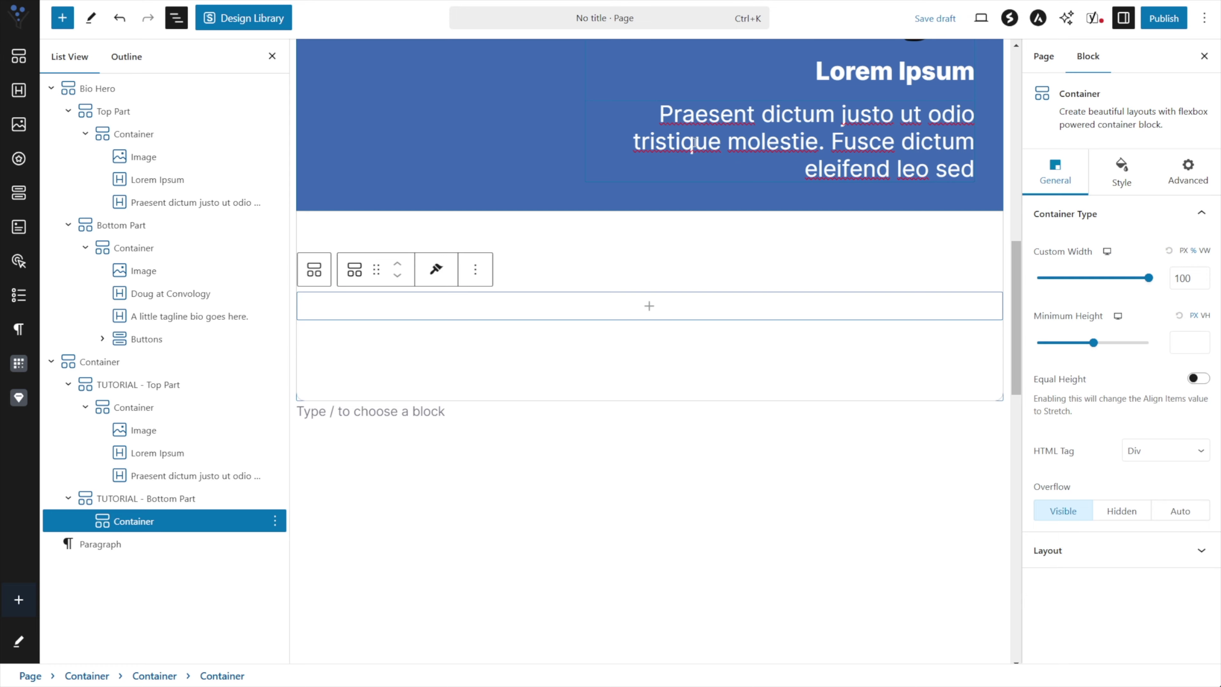
- Set the nested container in TUTORIAL - Bottom Part to a custom width of 385 px and a minimum height of 200 px
scroll(811, 78, up, 3)
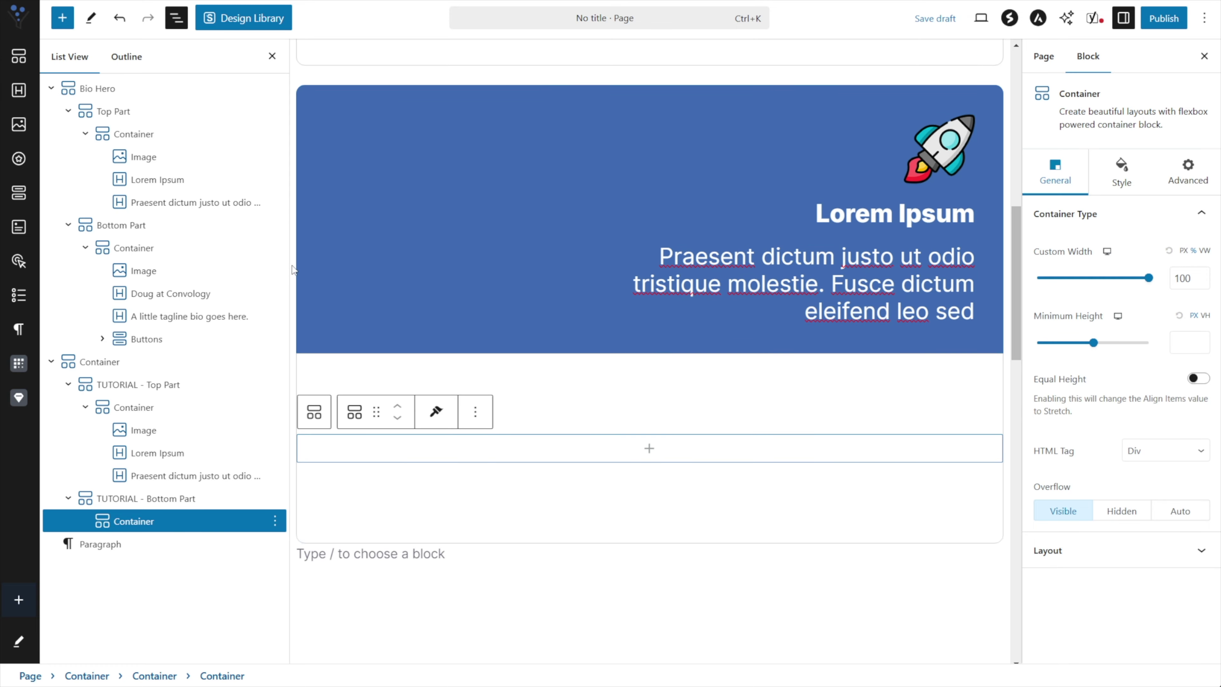
scroll(545, 406, up, 9)
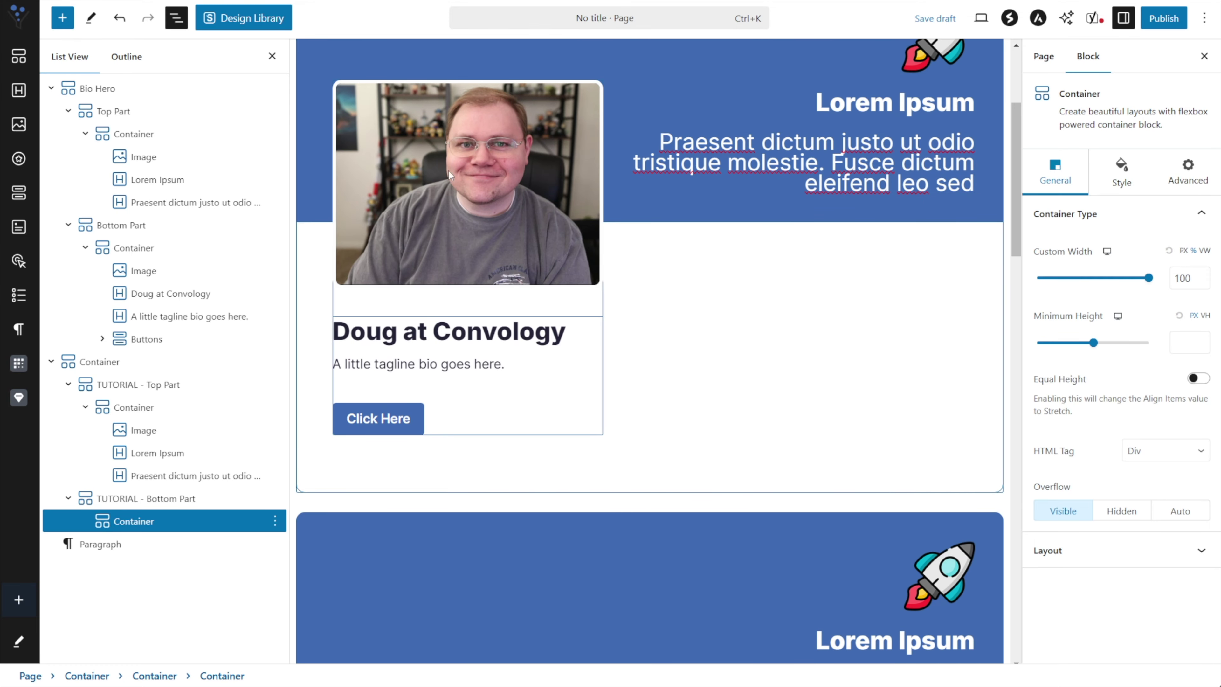
scroll(577, 362, down, 11)
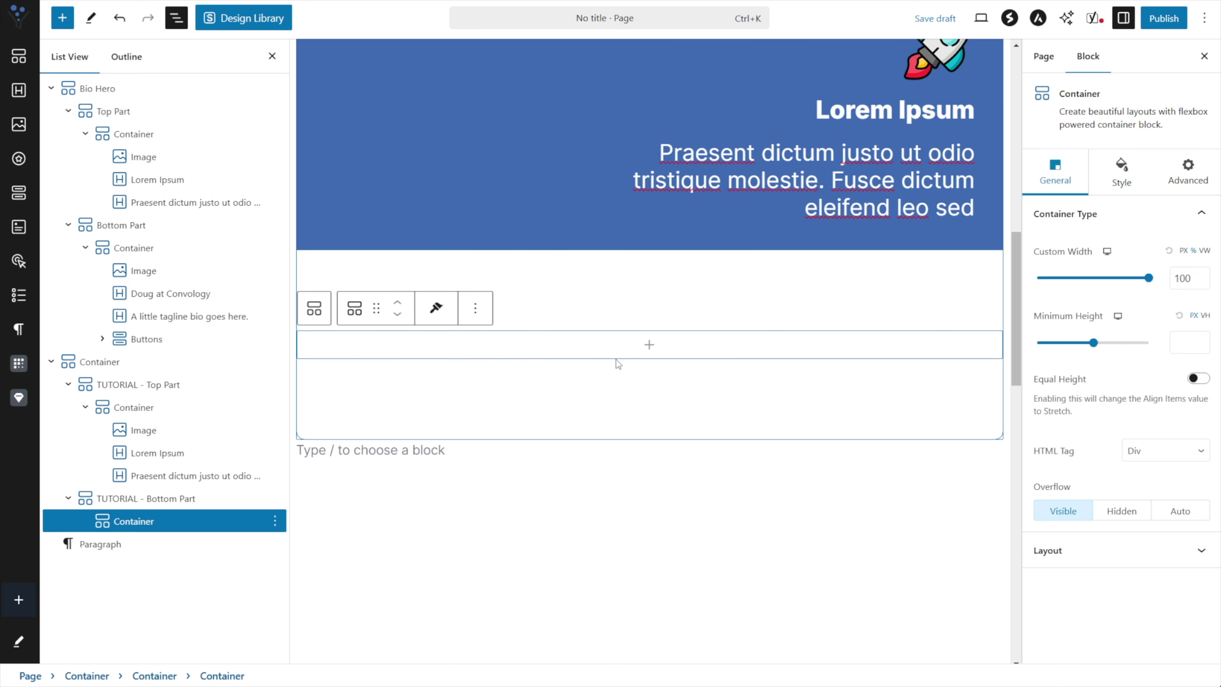
click(1183, 251)
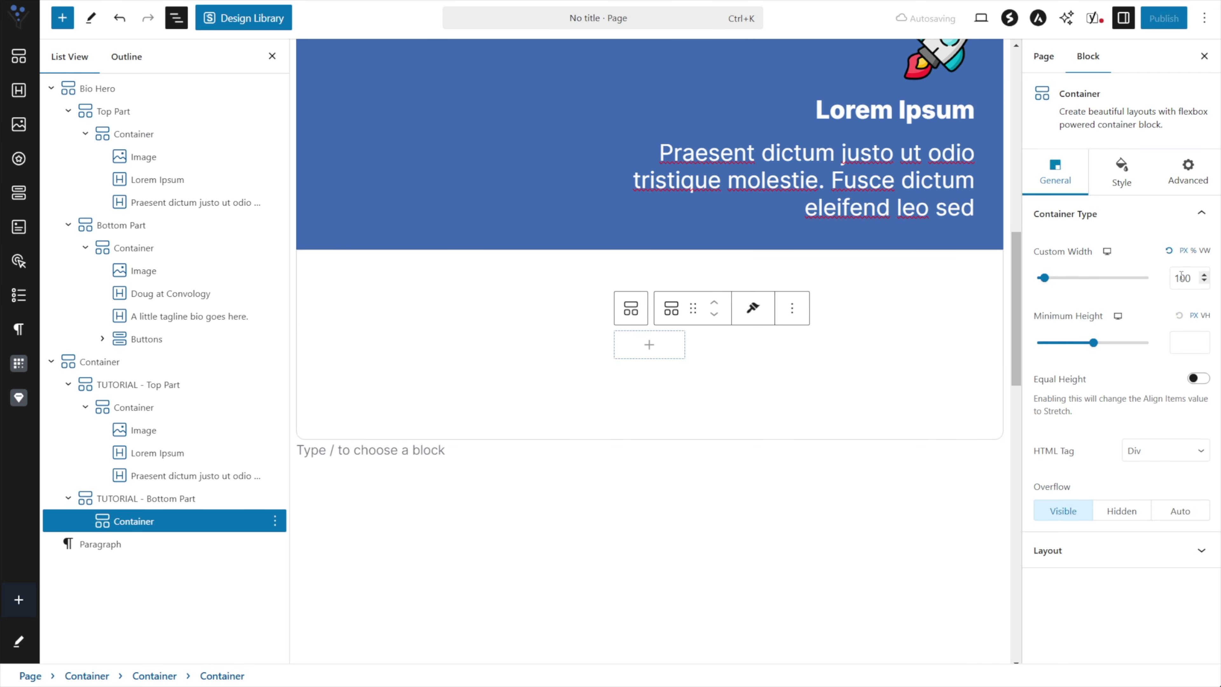
text(385)
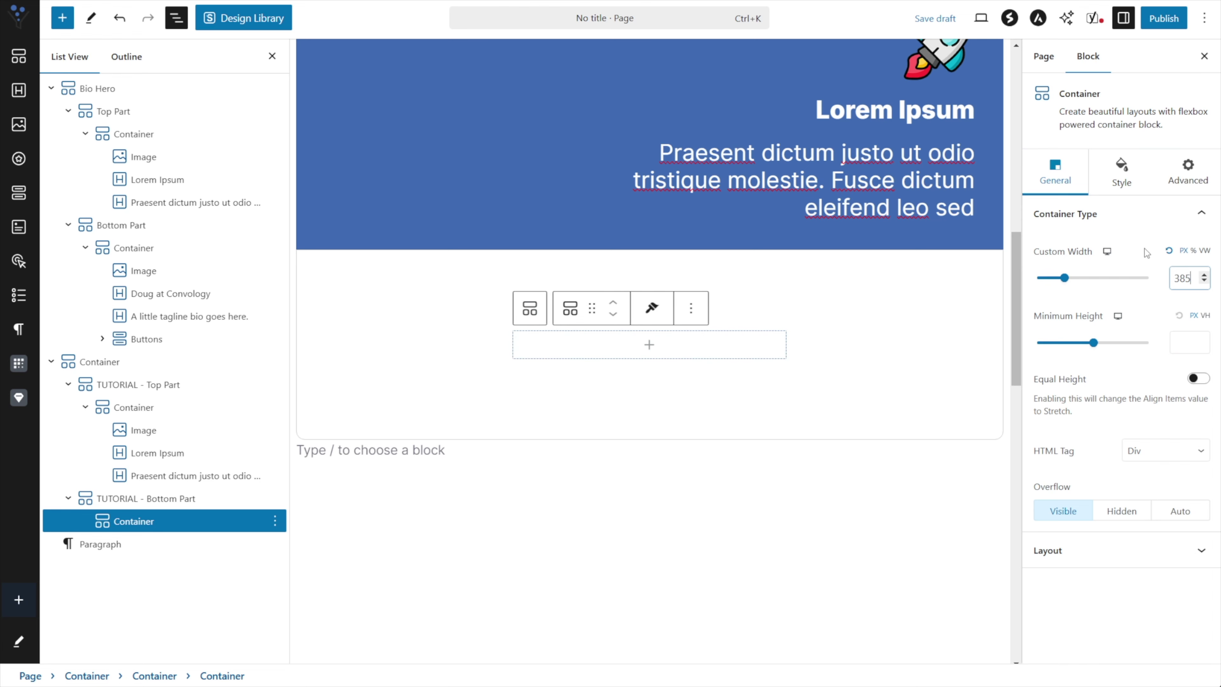
click(1181, 338)
text(200)
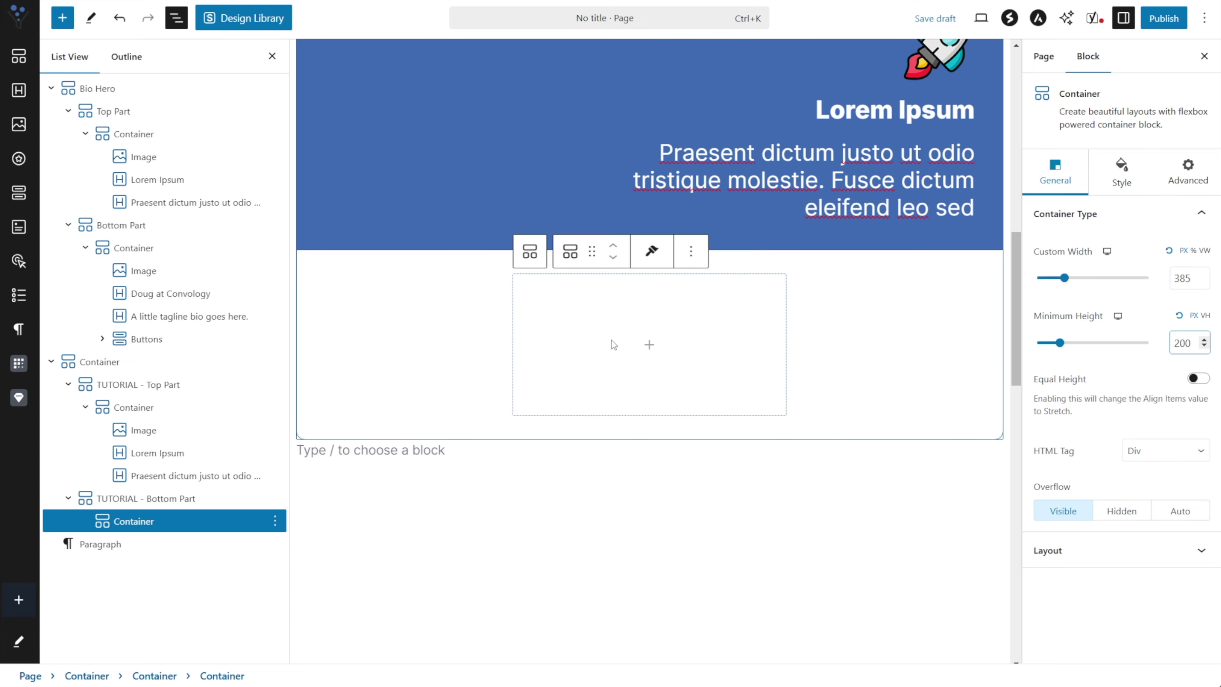
- Insert an Image block into the nested container of TUTORIAL - Bottom Part
scroll(673, 384, up, 10)
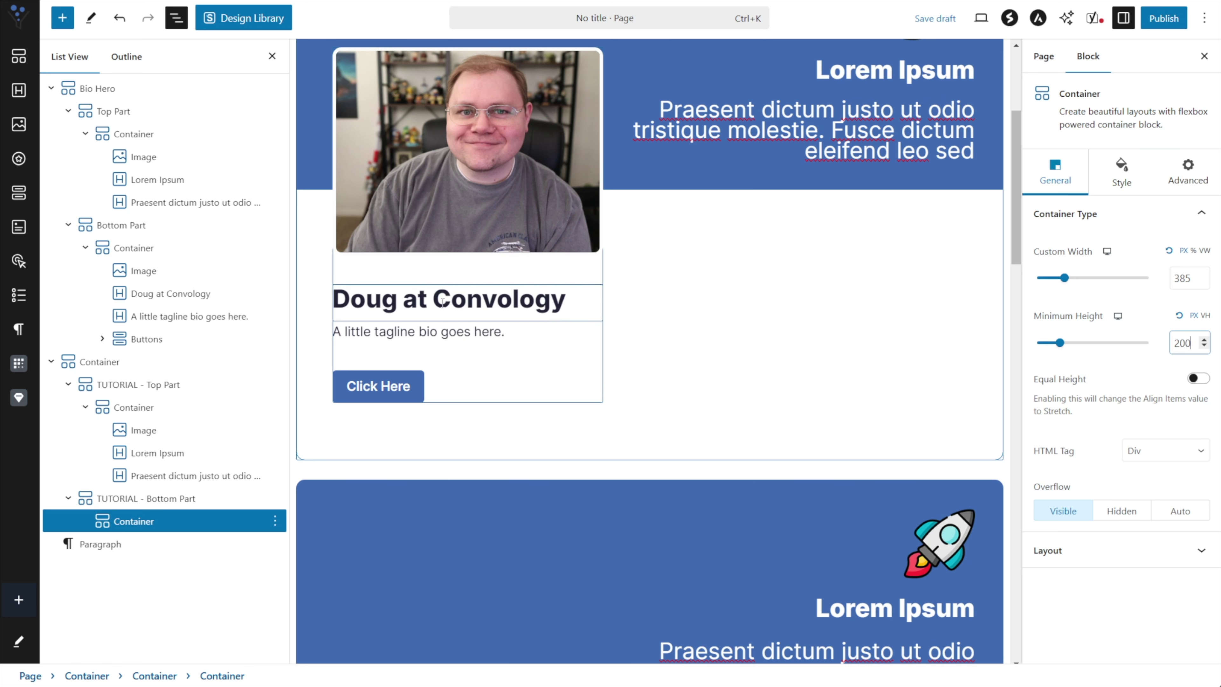
click(408, 333)
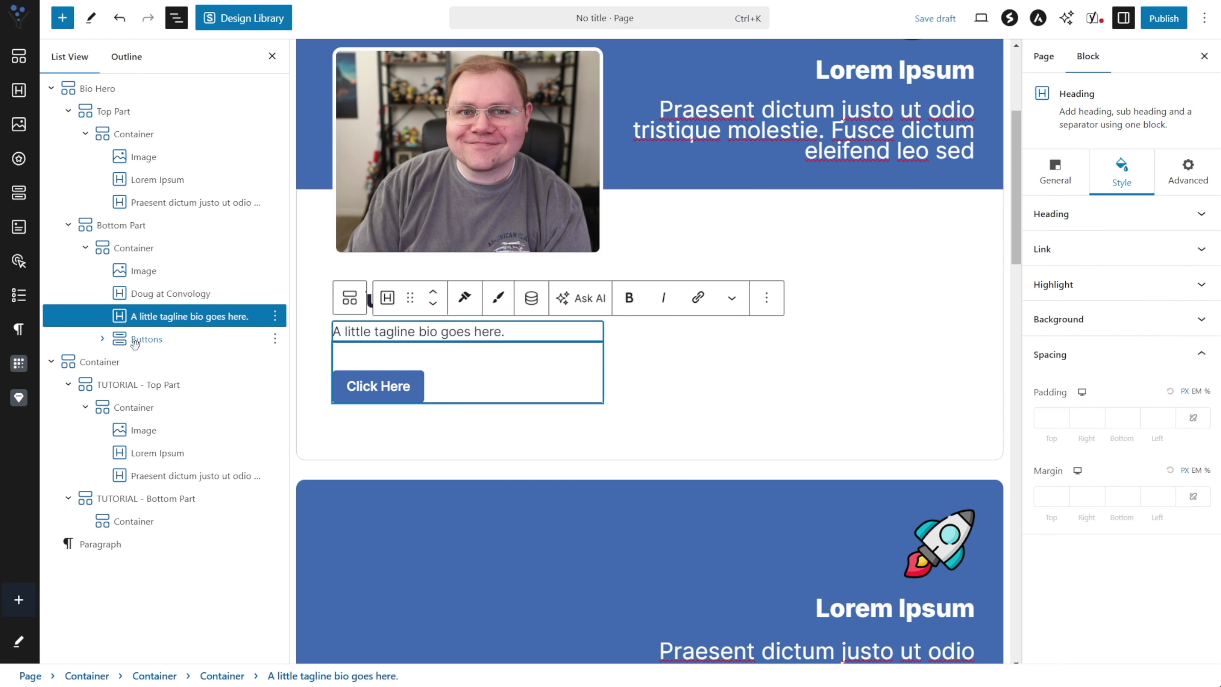
scroll(545, 222, down, 10)
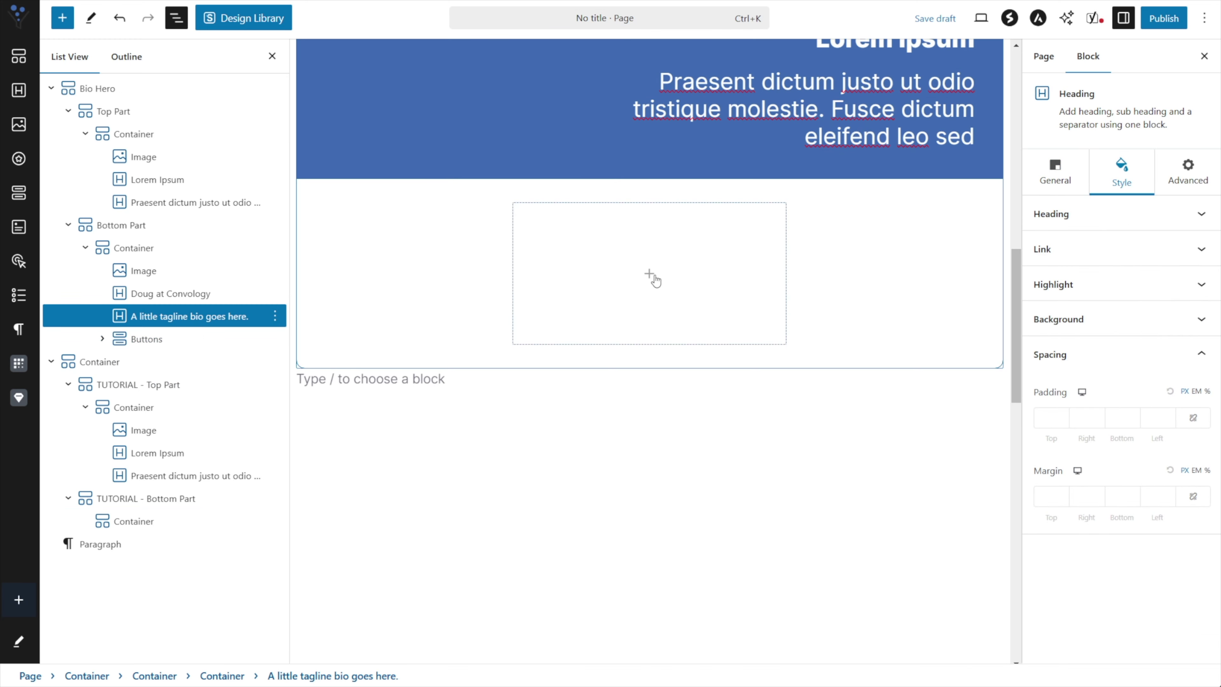
click(648, 273)
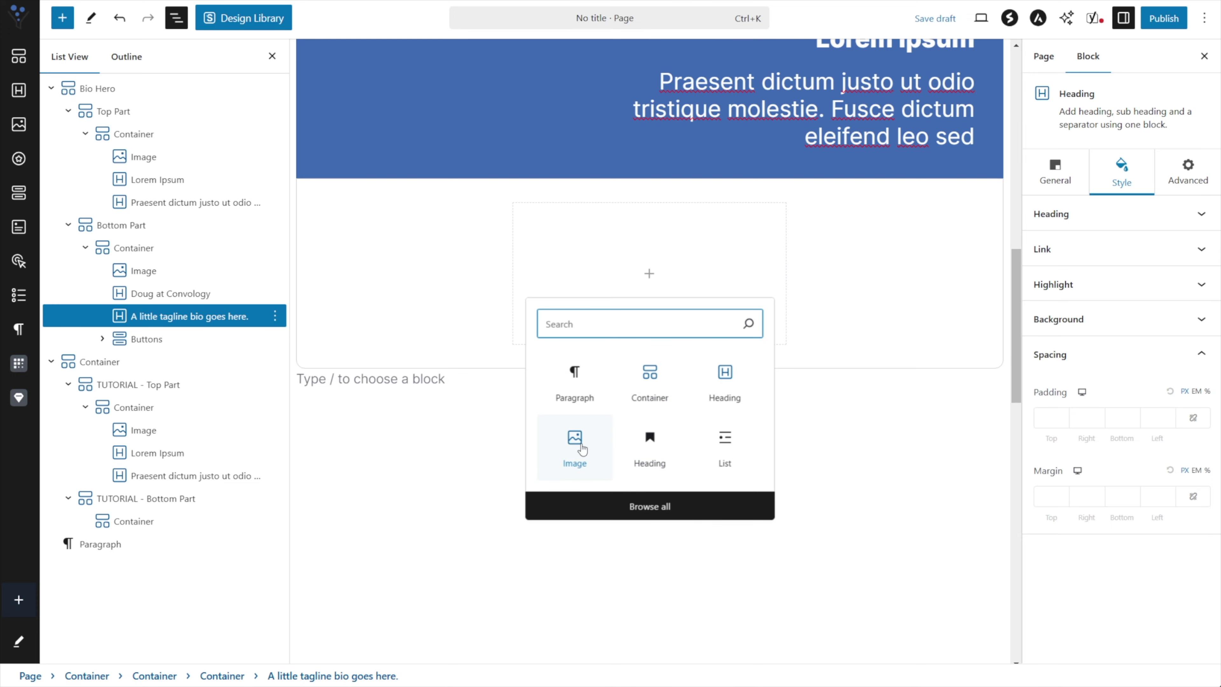
click(581, 449)
- Copy the media URL of the Bio Hero's portrait and use it as the source of the new Image block in TUTORIAL - Bottom Part
scroll(495, 288, up, 12)
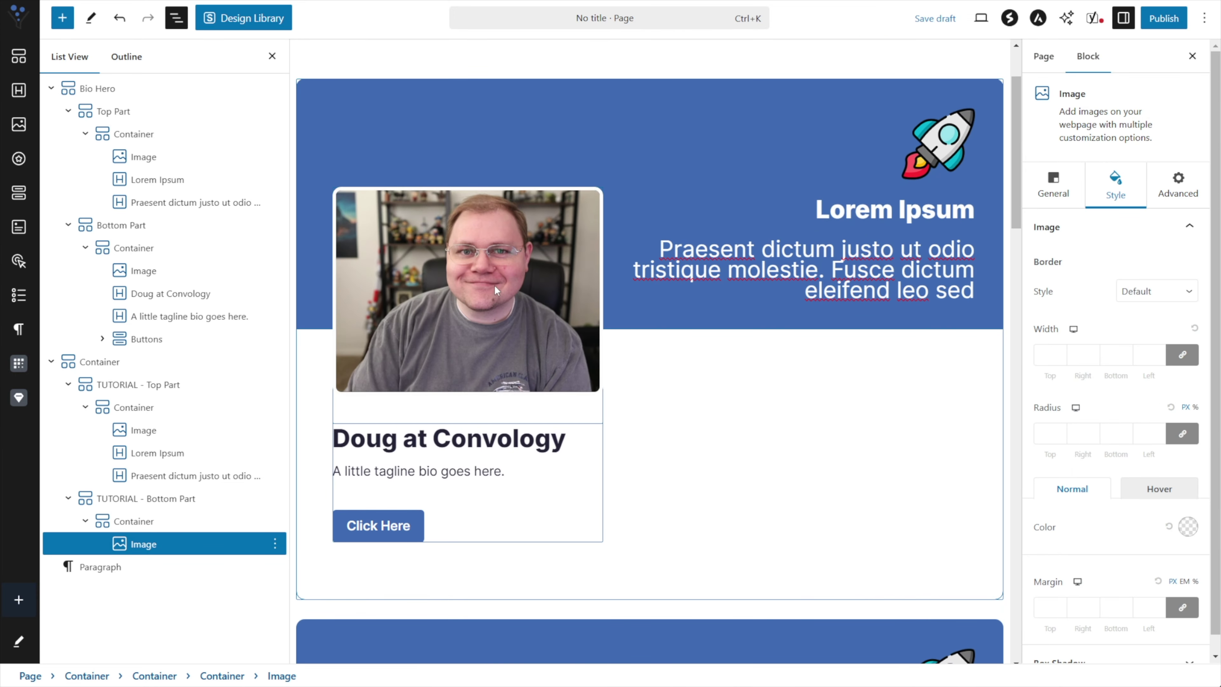
click(481, 289)
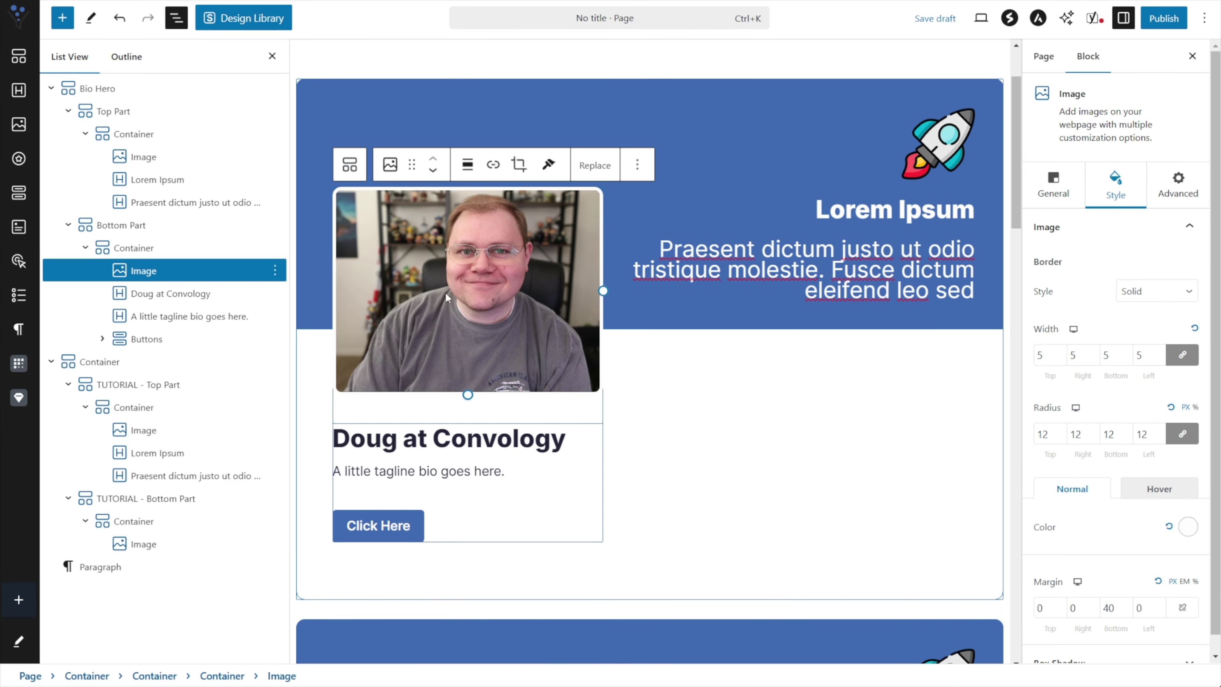
click(594, 167)
click(765, 296)
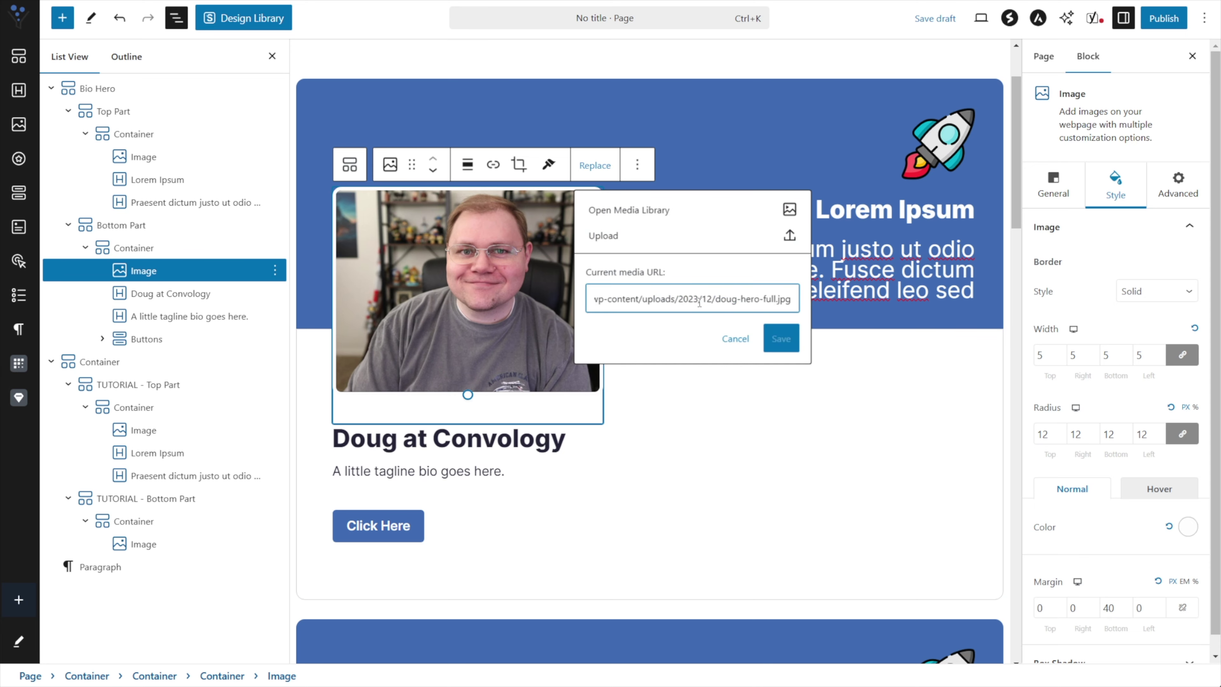
key(ctrl+a)
click(695, 450)
scroll(687, 423, down, 10)
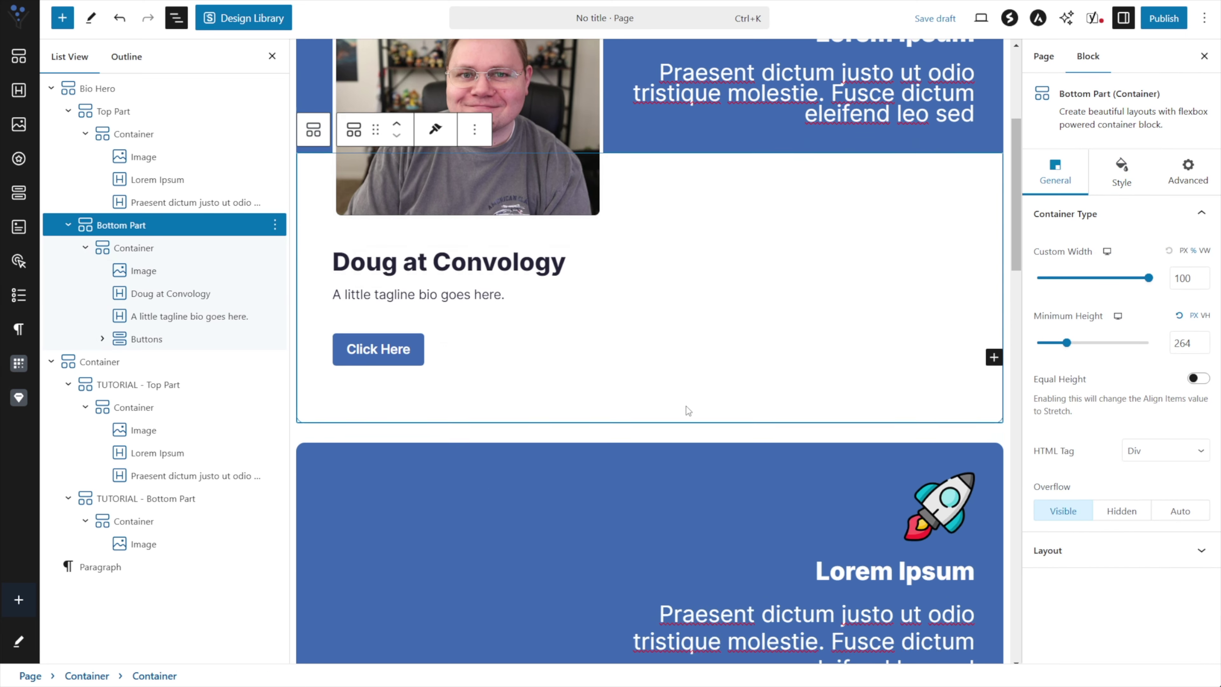
scroll(658, 579, down, 5)
click(637, 428)
key(ctrl+v)
key(Return)
click(482, 354)
- Add two identical Spectra headings and a Buttons block below the portrait in TUTORIAL - Bottom Part
scroll(535, 252, up, 8)
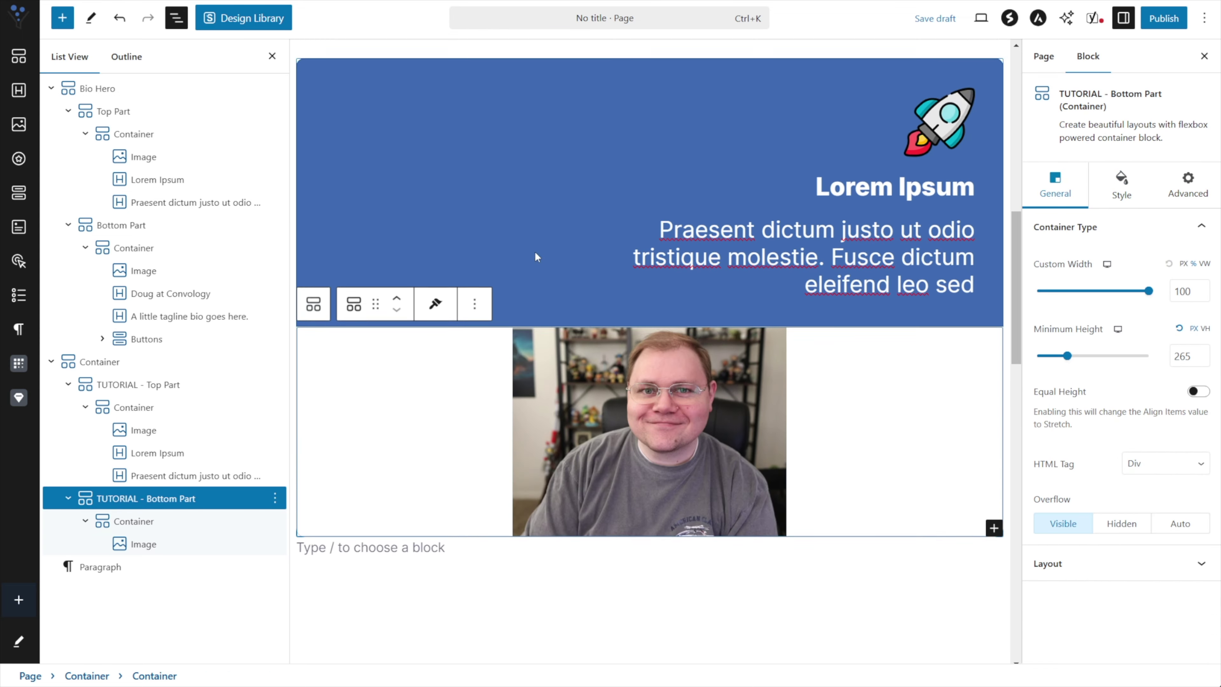
scroll(529, 289, down, 10)
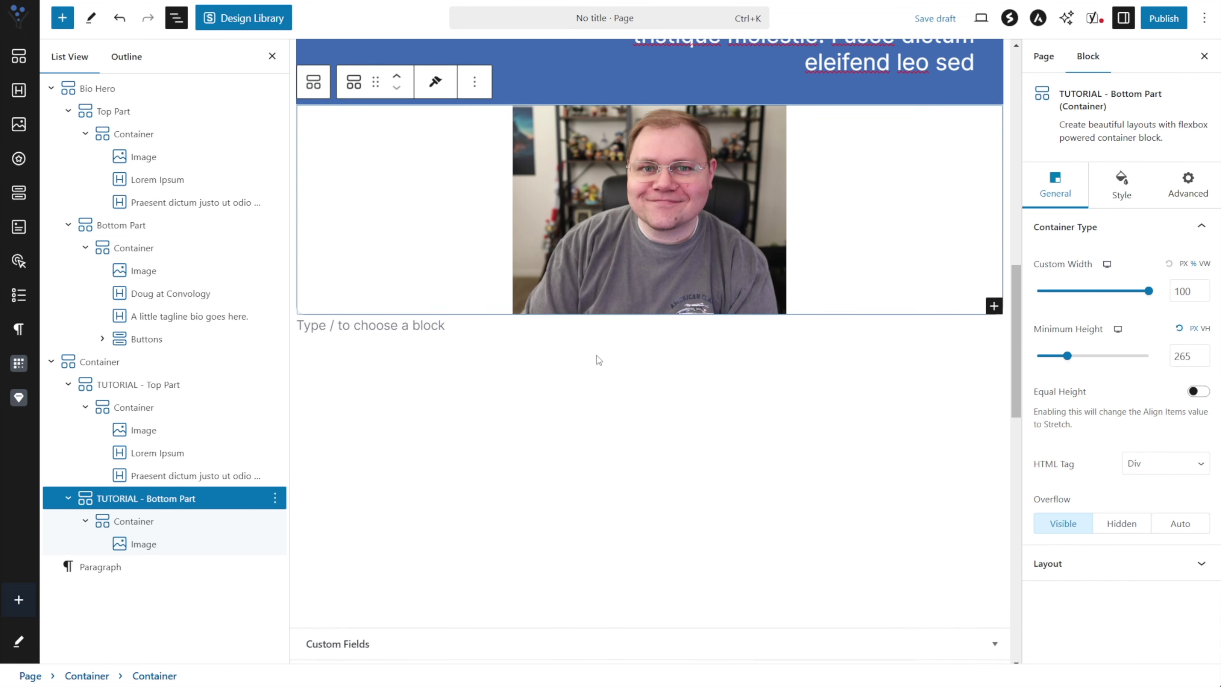
scroll(591, 356, up, 6)
scroll(584, 332, up, 2)
scroll(584, 332, down, 8)
drag(603, 296, 601, 295)
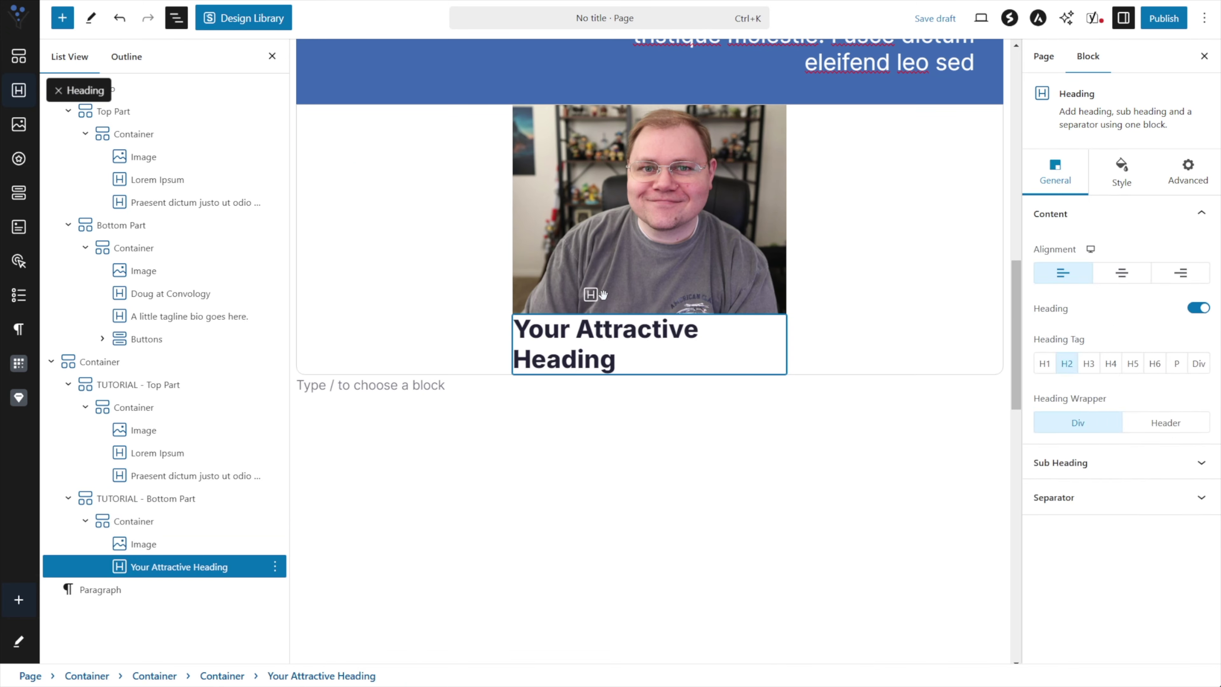
click(691, 304)
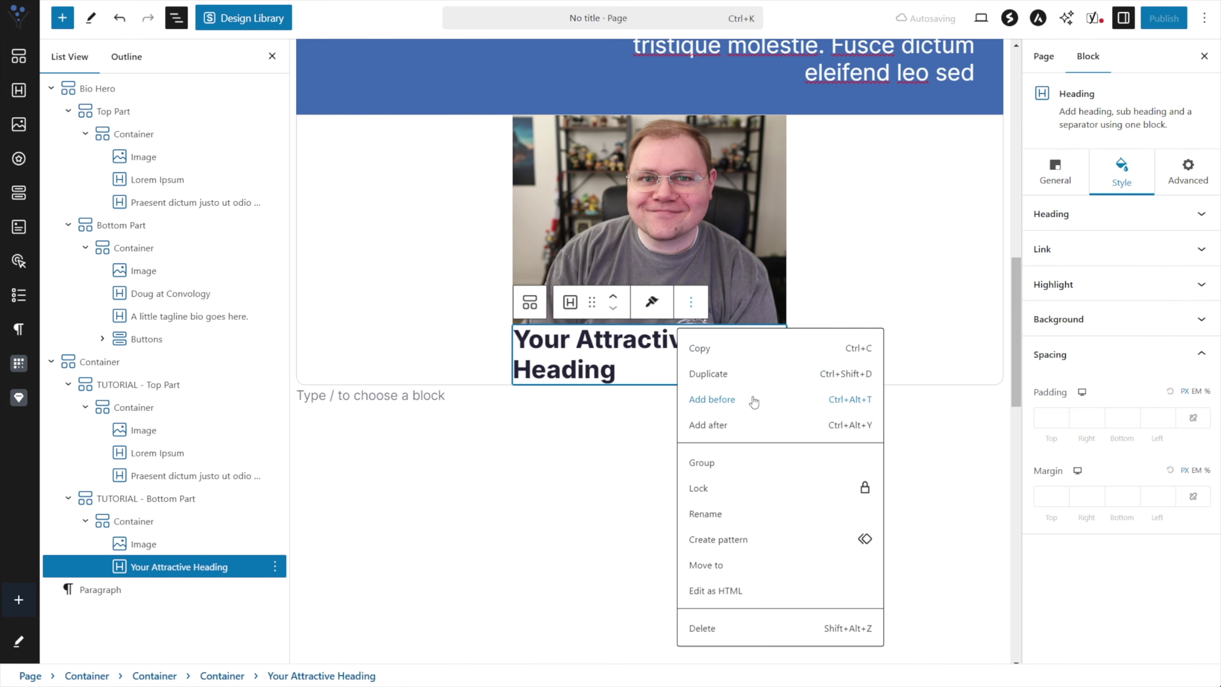
click(752, 375)
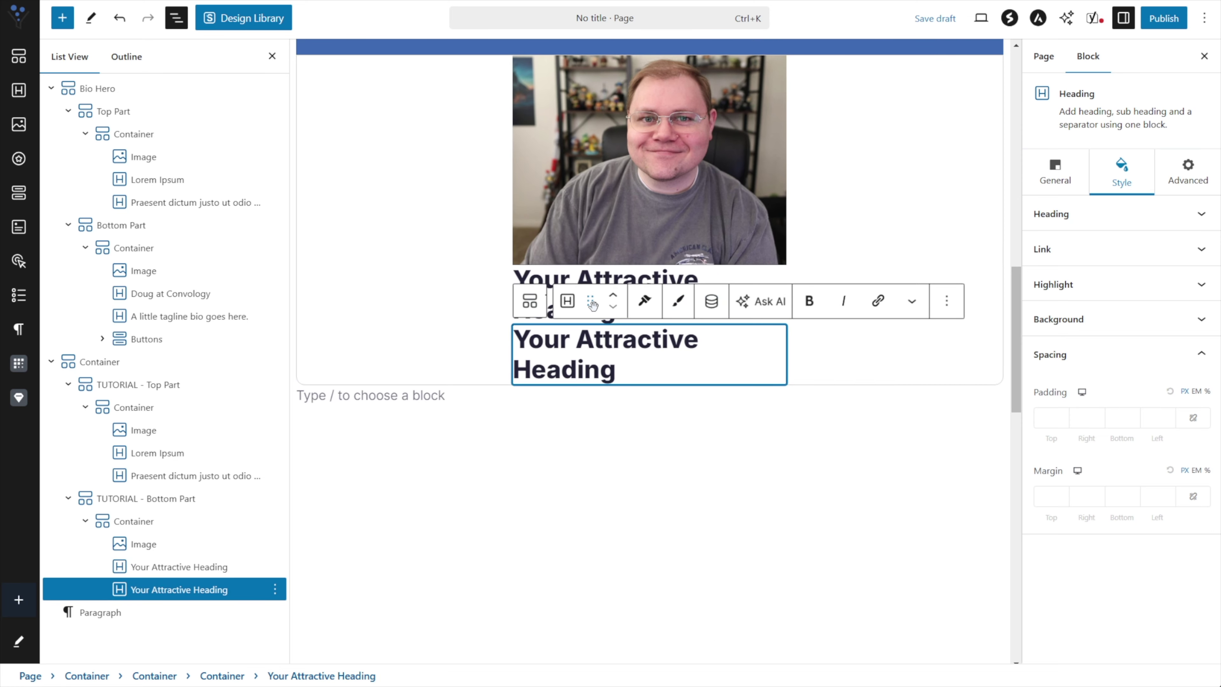
drag(19, 193, 564, 370)
- Replace the first placeholder heading in TUTORIAL - Bottom Part with the text copied from the Bio Hero's name heading
scroll(563, 370, up, 10)
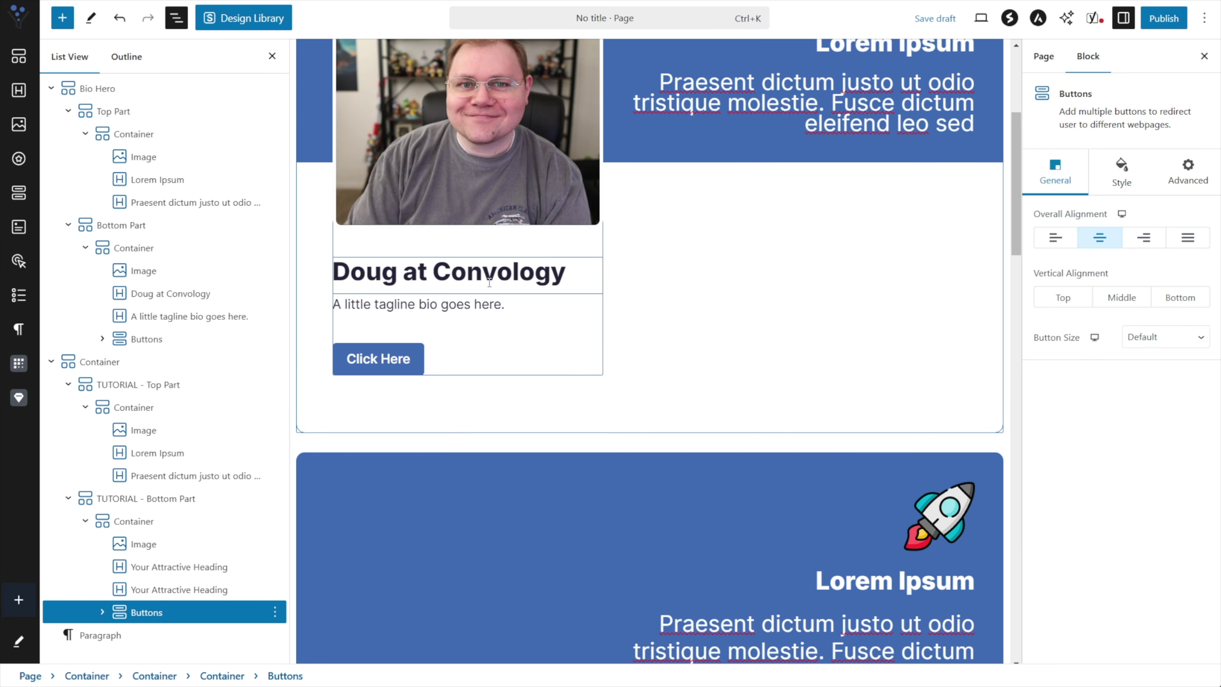
triple_click(447, 274)
key(ctrl+c)
scroll(653, 422, down, 4)
scroll(654, 421, down, 5)
triple_click(647, 462)
key(ctrl+v)
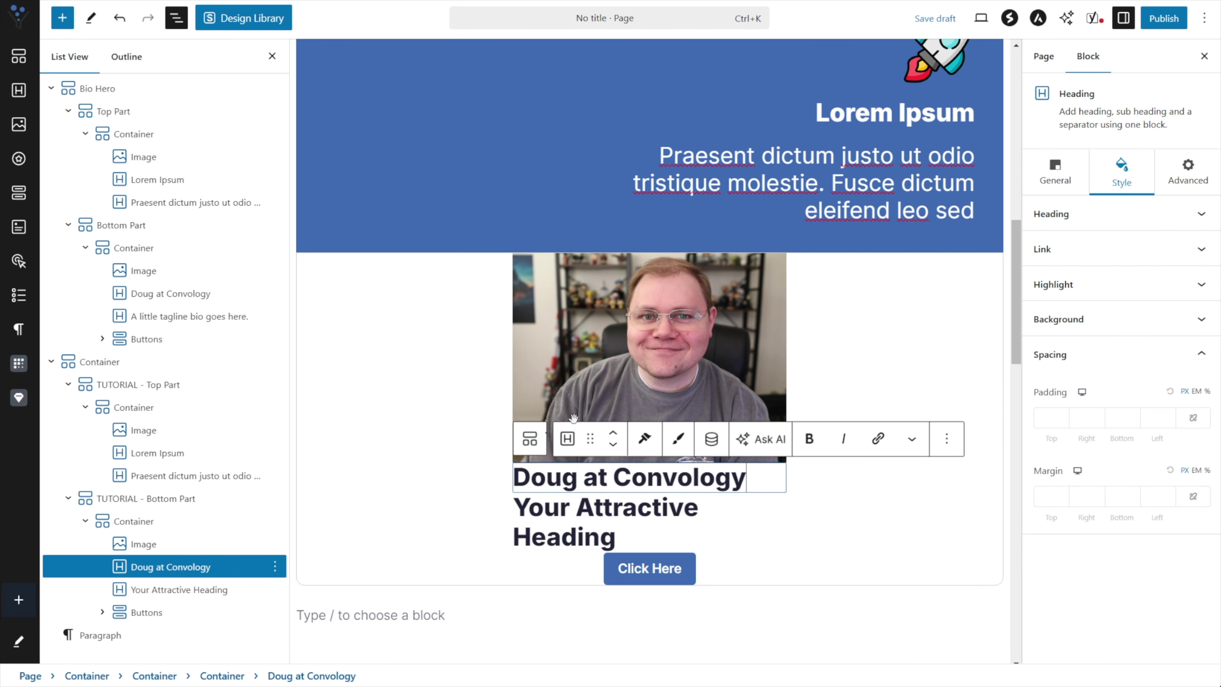
- Replace the second placeholder heading in TUTORIAL - Bottom Part with the Bio Hero's tagline, "A little tagline bio goes here."
scroll(591, 428, up, 6)
triple_click(422, 194)
key(ctrl+c)
scroll(624, 336, down, 6)
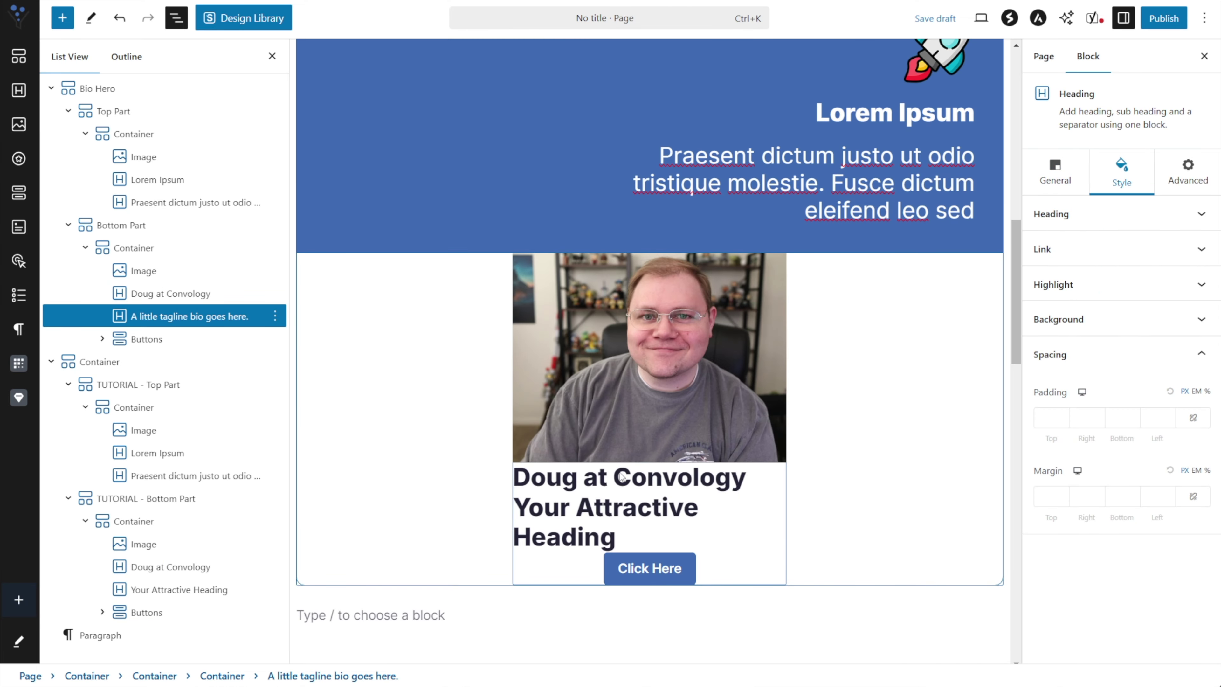
triple_click(630, 529)
key(ctrl+v)
scroll(630, 501, down, 1)
- Check the heading tag of the Bio Hero's tagline and set the tagline in TUTORIAL - Bottom Part to Div
scroll(630, 481, up, 7)
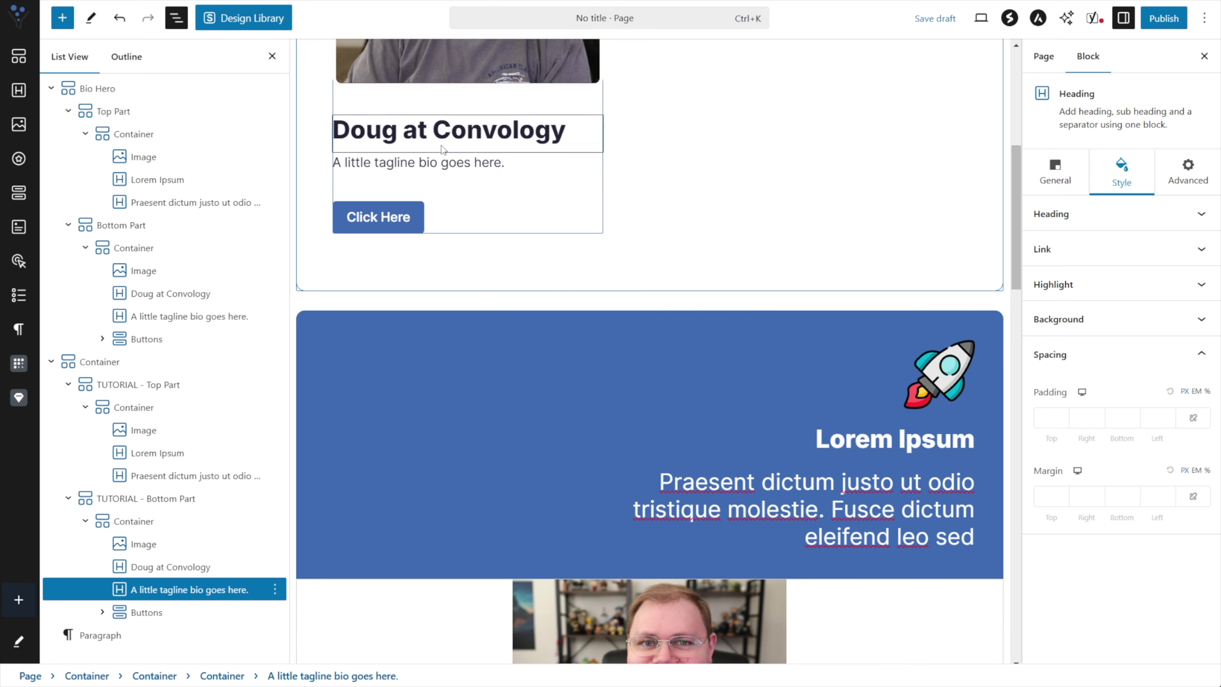
click(418, 162)
click(1067, 179)
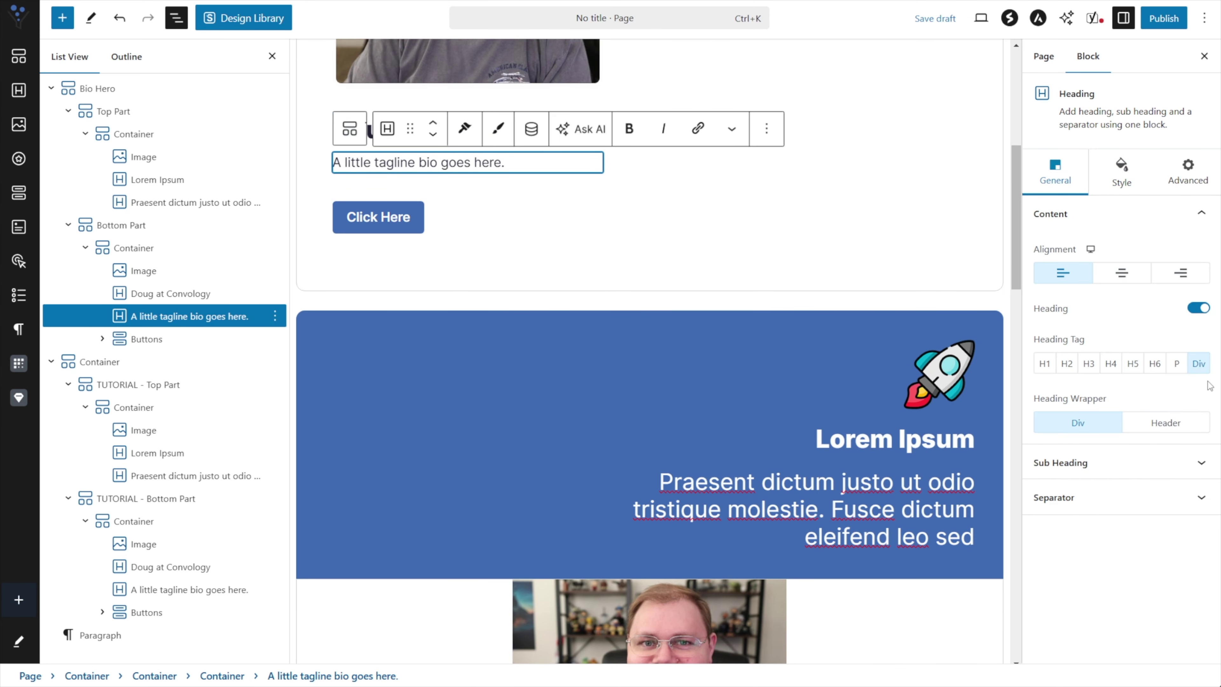
click(1121, 174)
scroll(593, 481, down, 5)
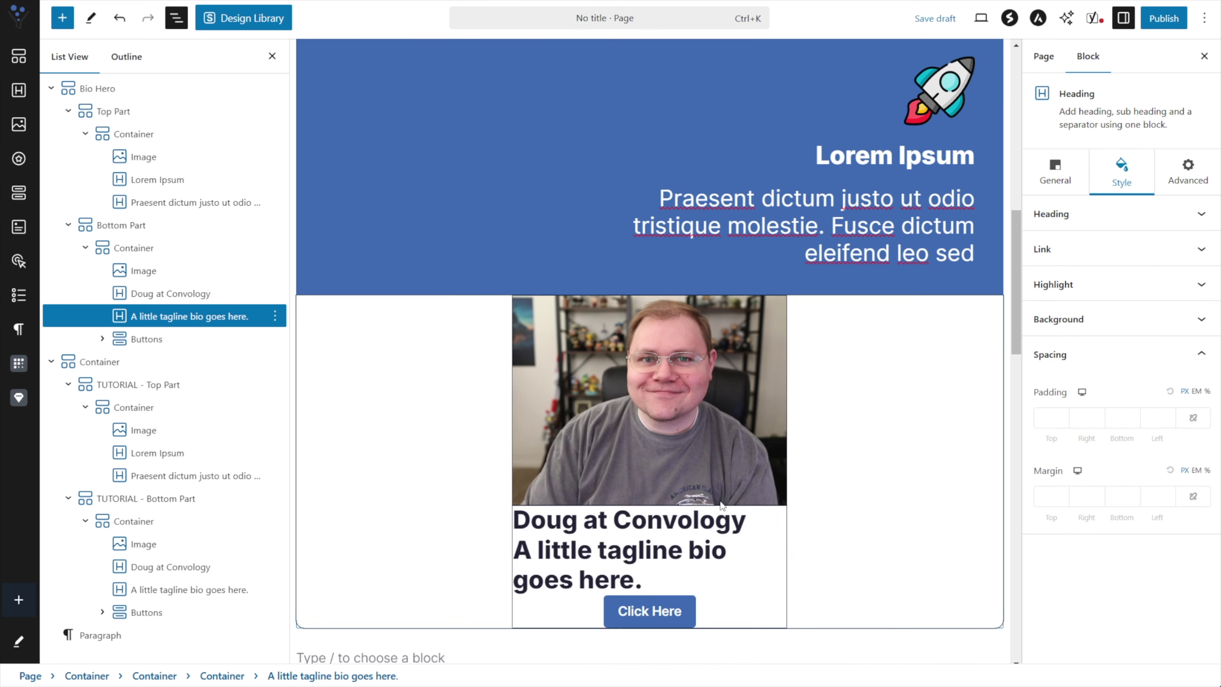
click(593, 582)
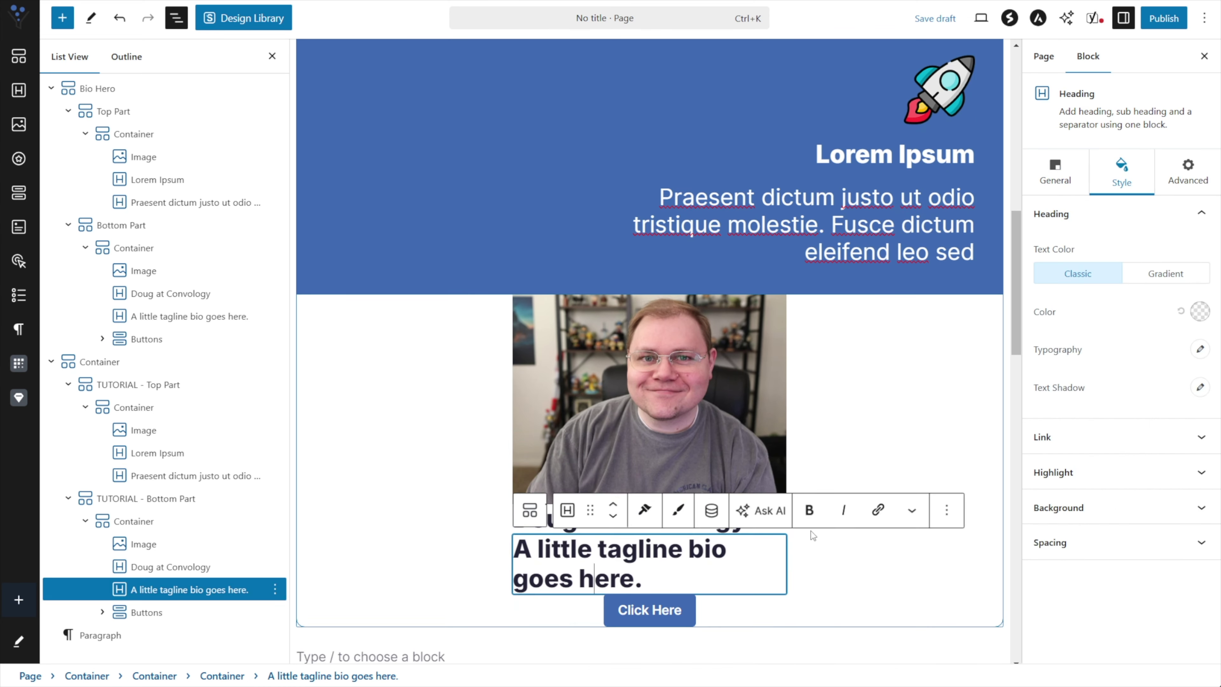
click(1068, 192)
click(1198, 364)
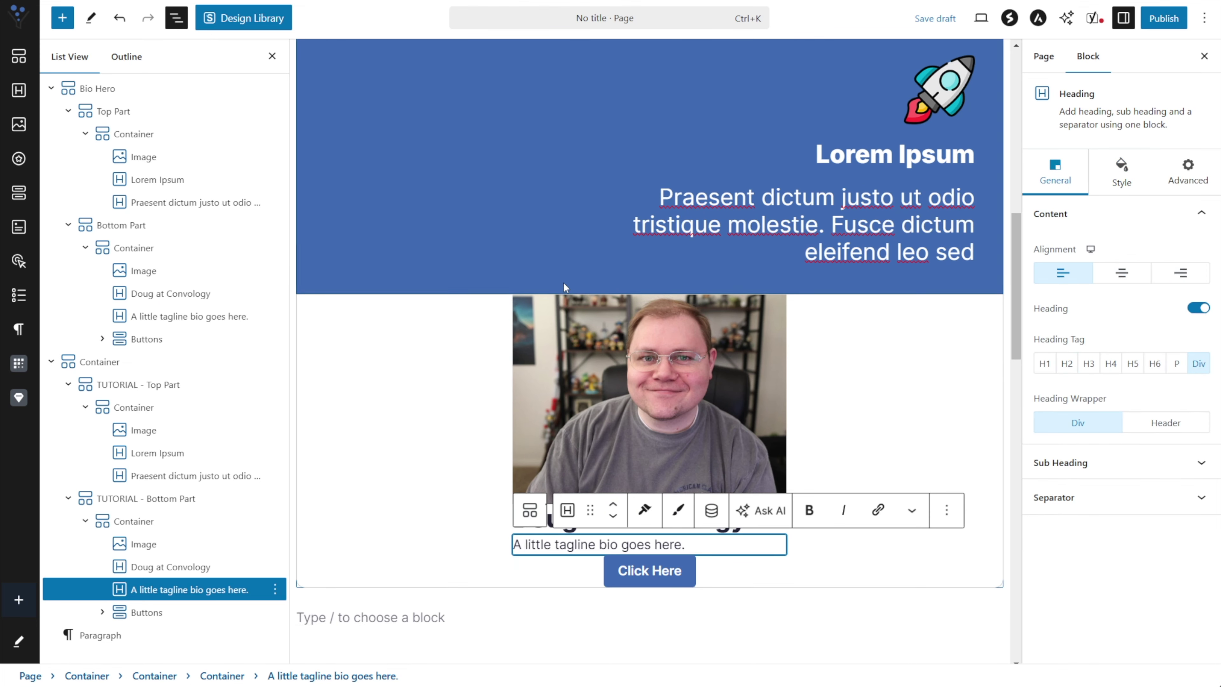
- Examine the spacing settings of the Bio Hero's name heading, tagline and Buttons block in Bottom Part
scroll(553, 264, up, 5)
click(450, 200)
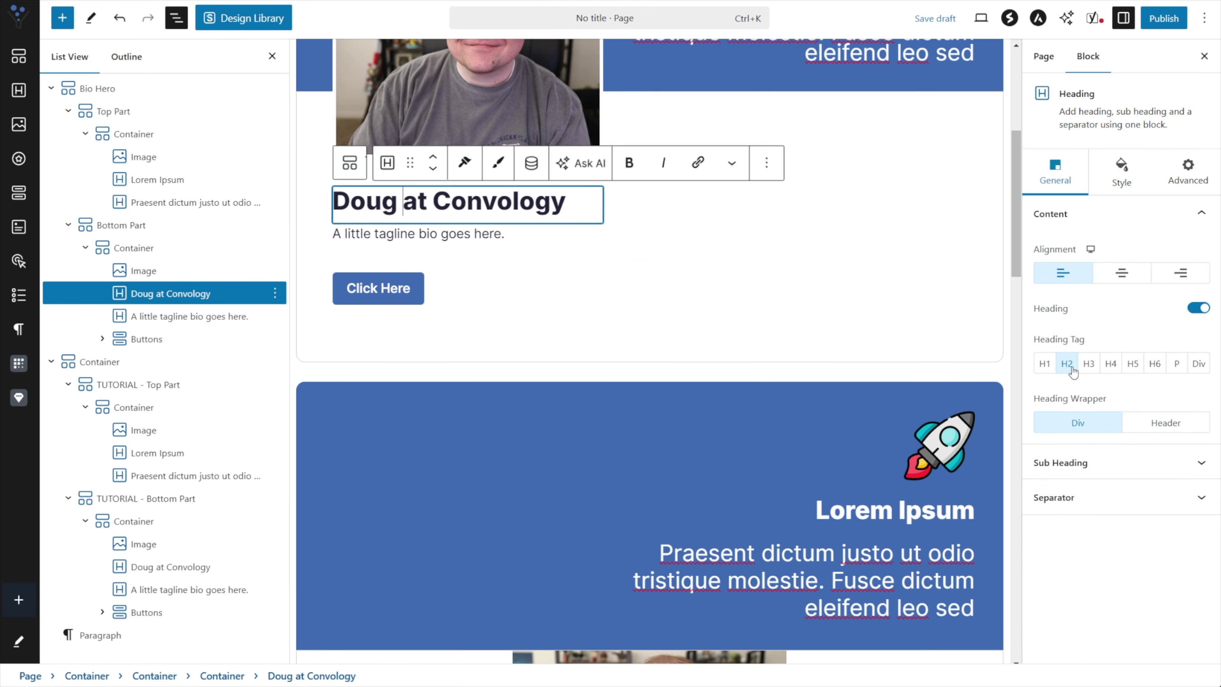
click(1122, 173)
click(1080, 541)
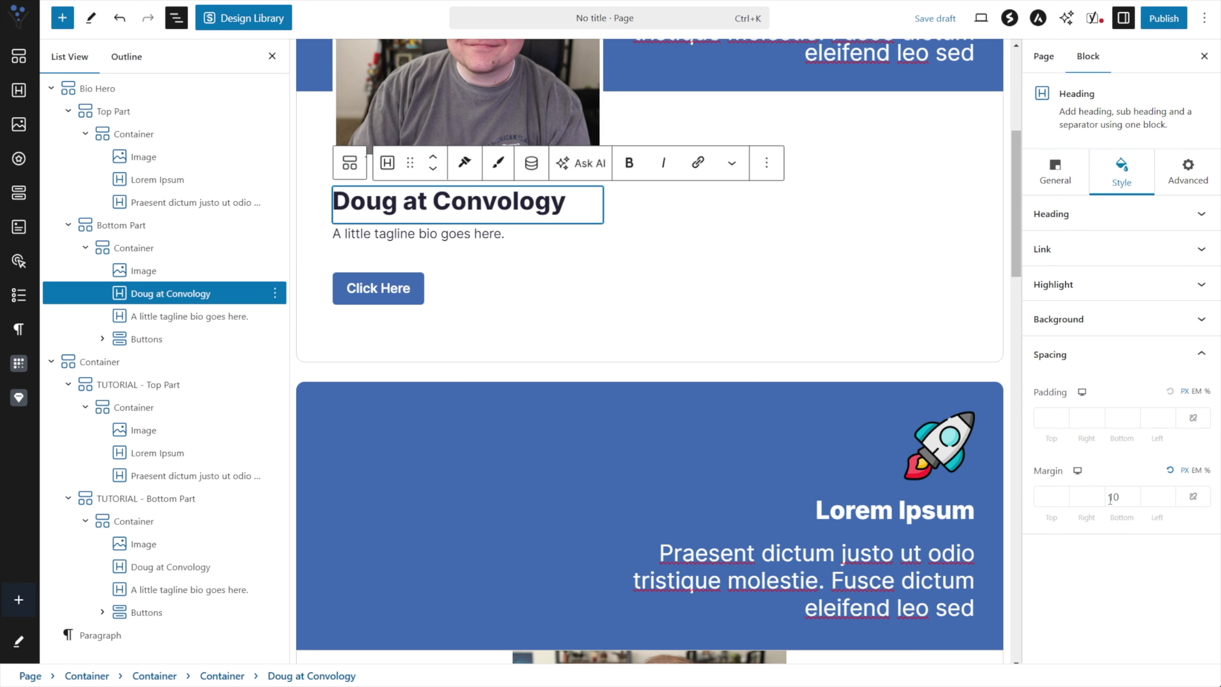
click(429, 233)
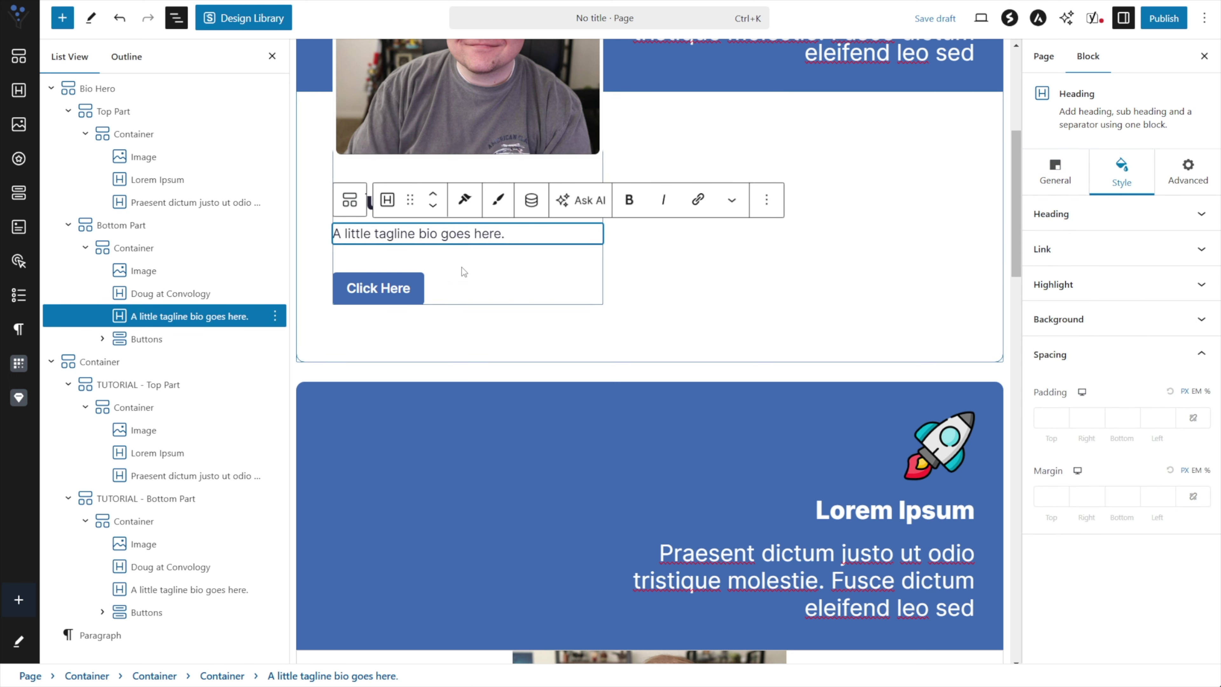
click(417, 295)
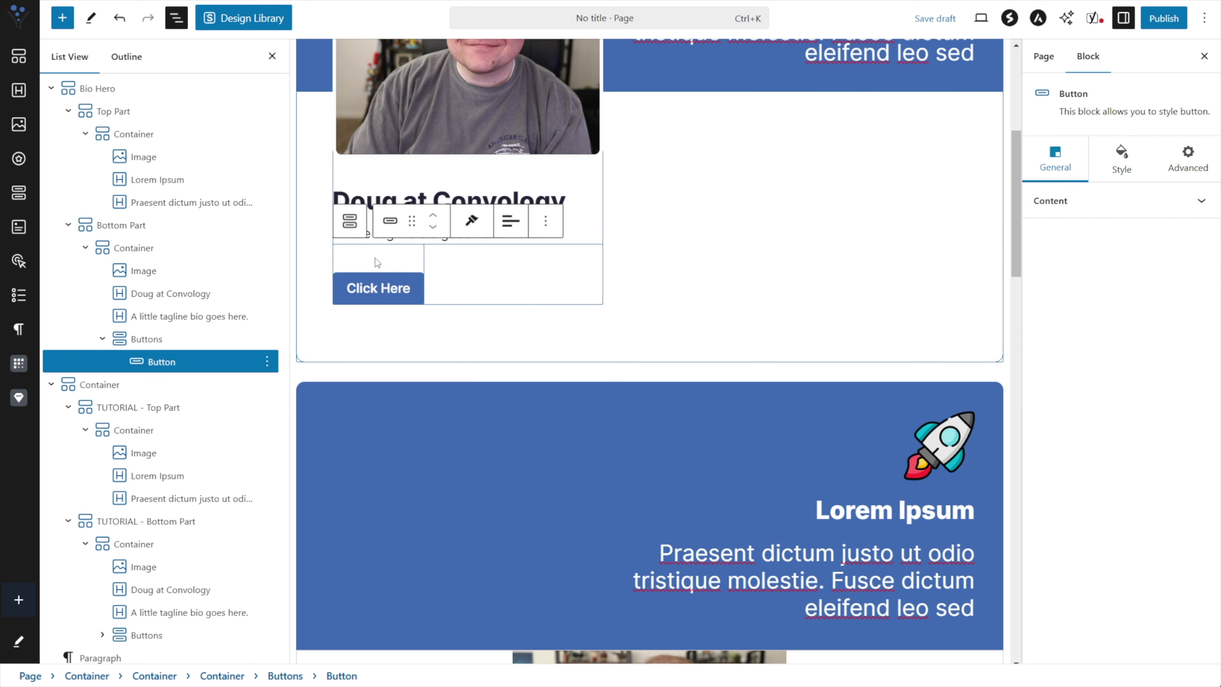
click(1130, 161)
click(1070, 211)
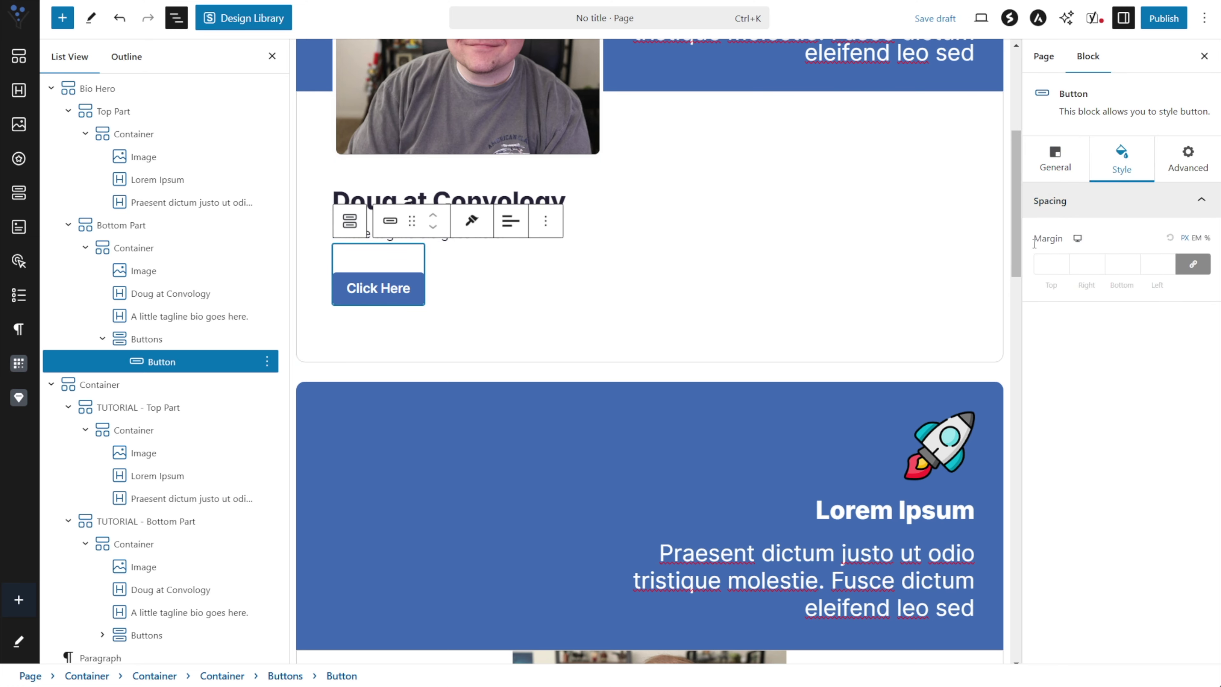
click(146, 339)
click(1121, 171)
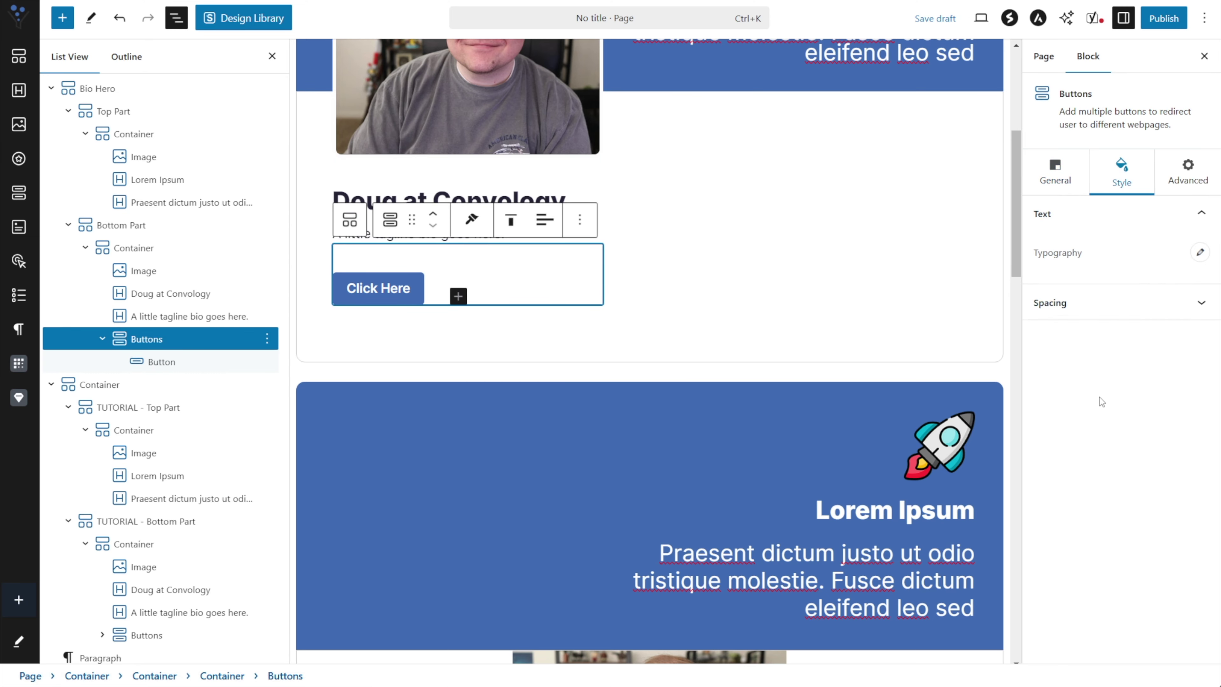
click(1095, 299)
- In TUTORIAL - Bottom Part, set the Buttons block's top margin to 40 px and the name heading's bottom margin to 10 px
scroll(620, 517, down, 5)
scroll(619, 517, down, 4)
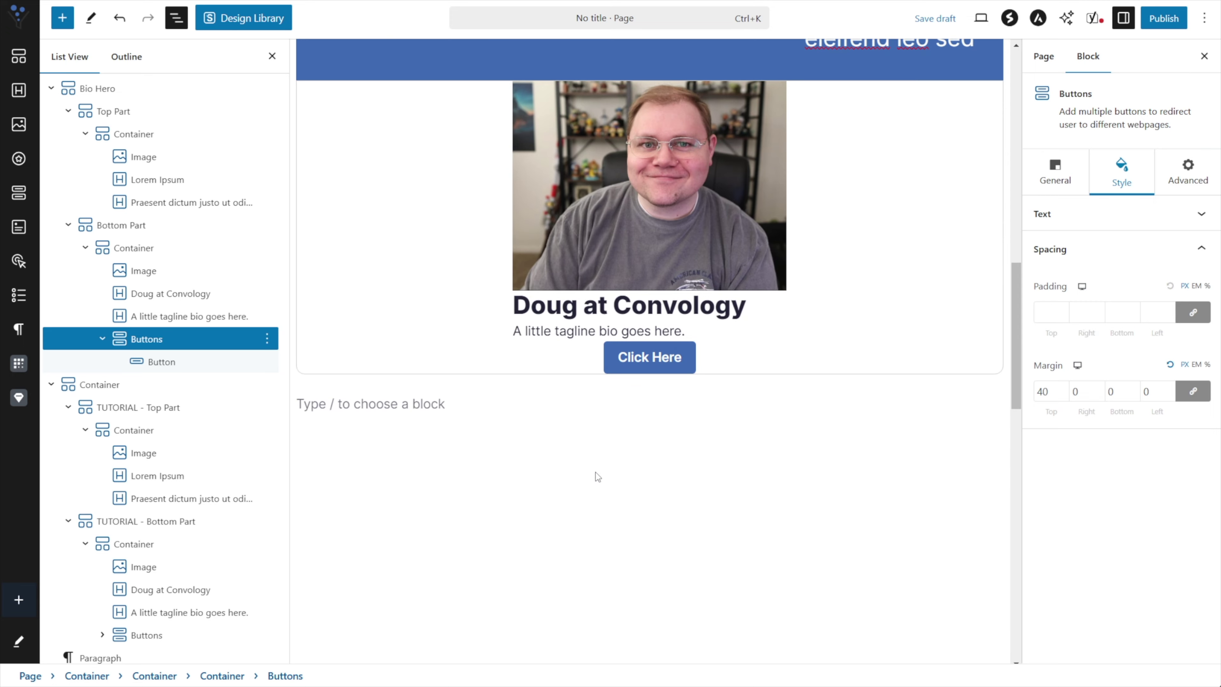
click(587, 364)
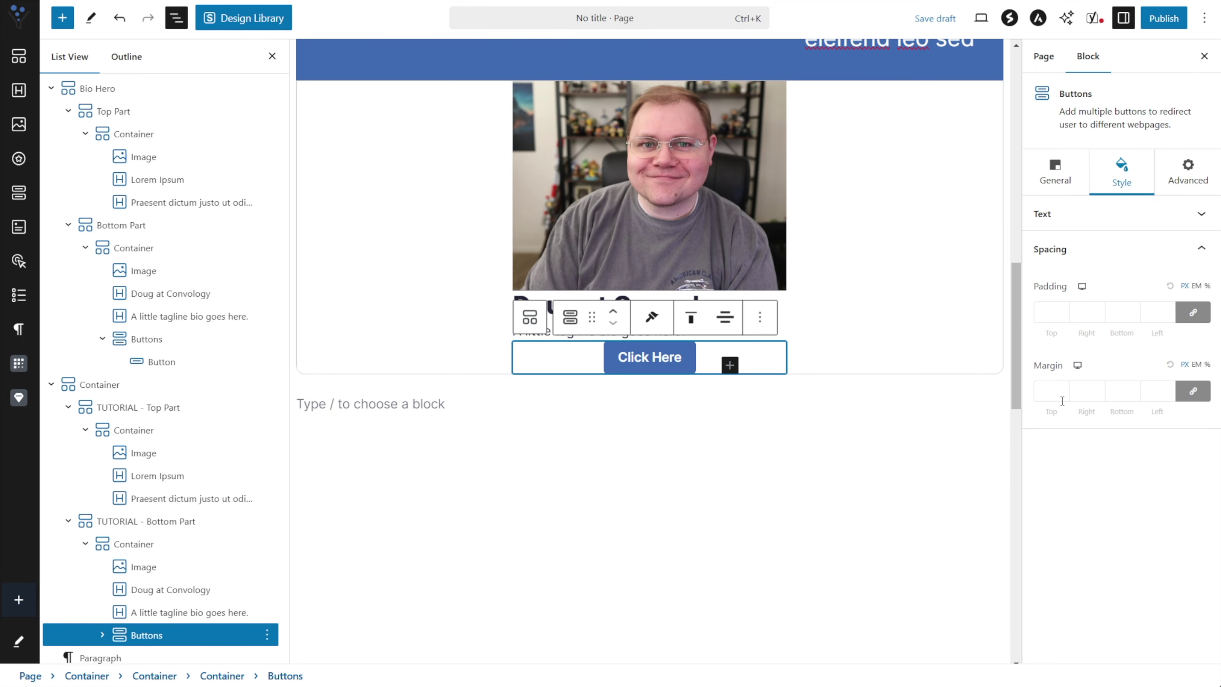
click(1192, 392)
text(50)
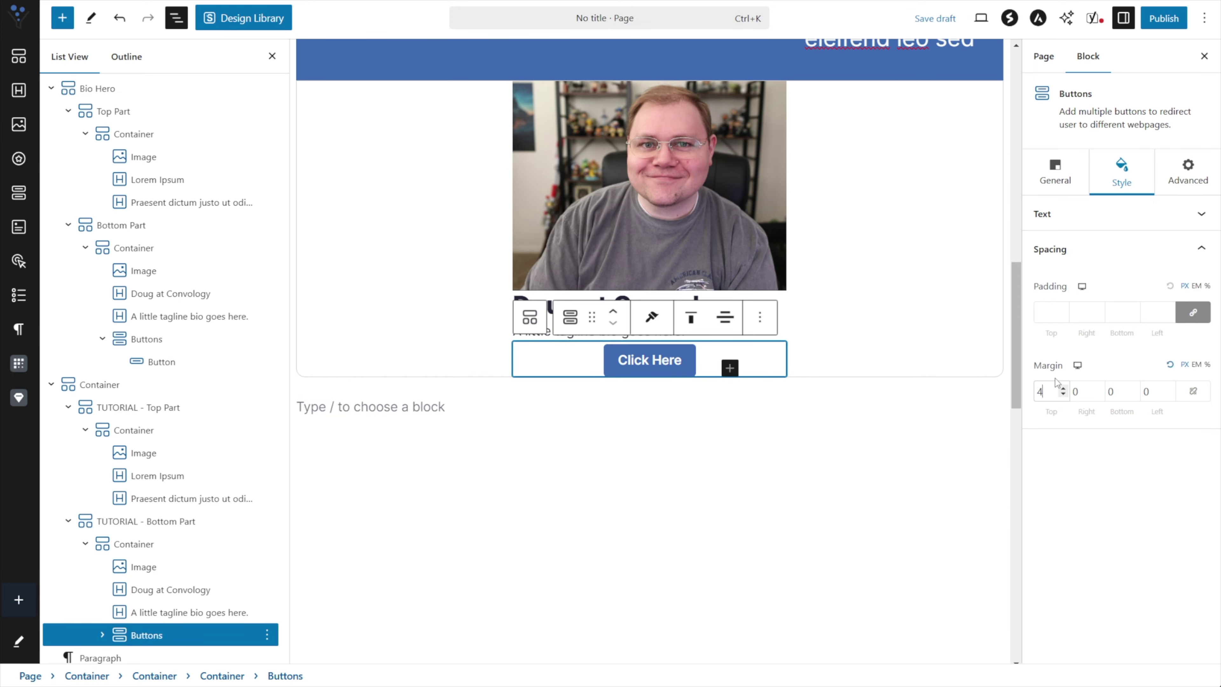
click(805, 295)
click(696, 301)
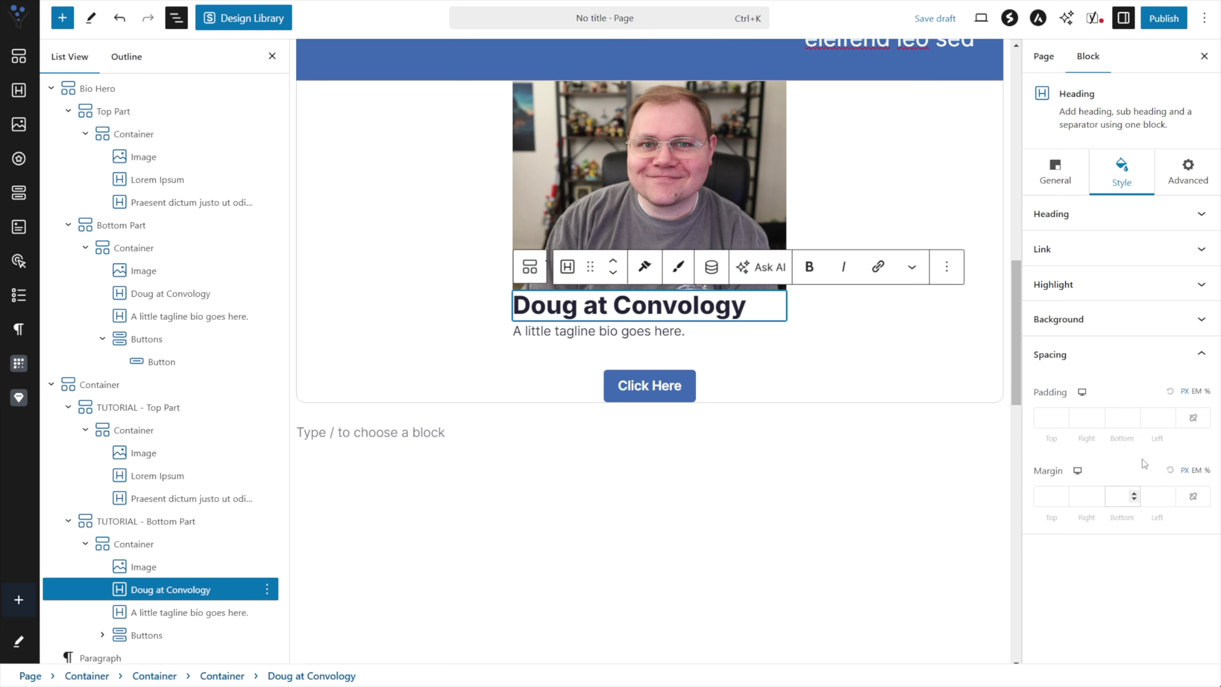
text(10)
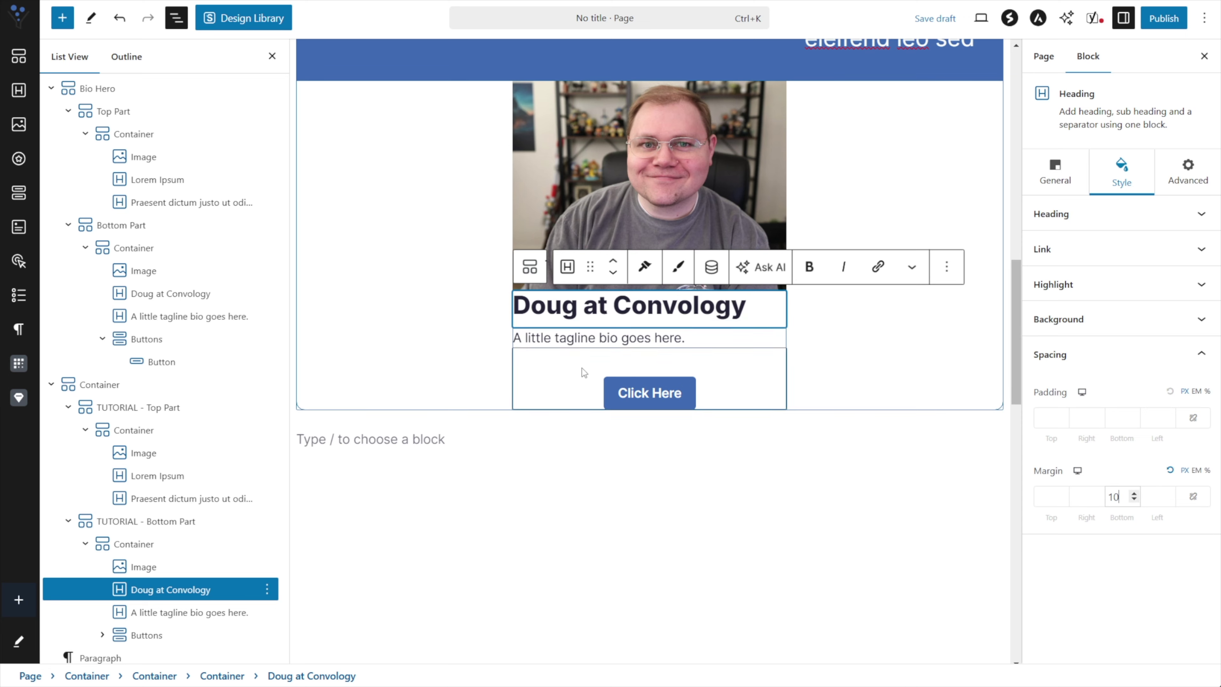
- Align the Buttons block in TUTORIAL - Bottom Part to the left
click(711, 403)
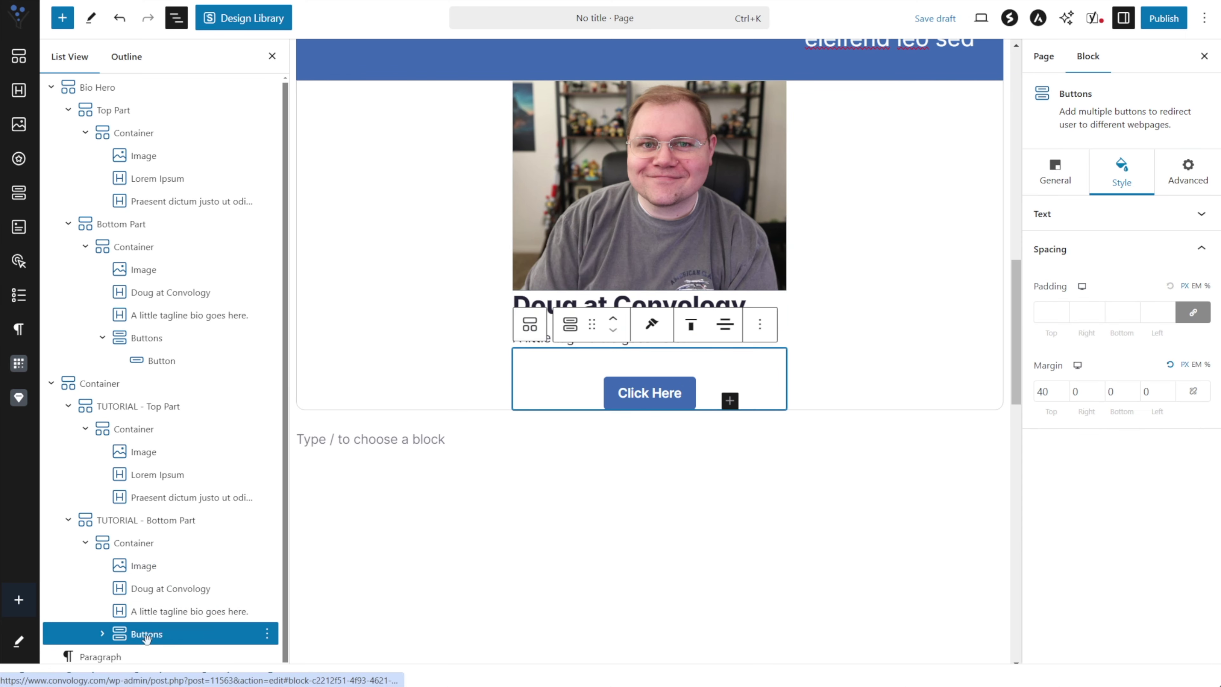
click(725, 323)
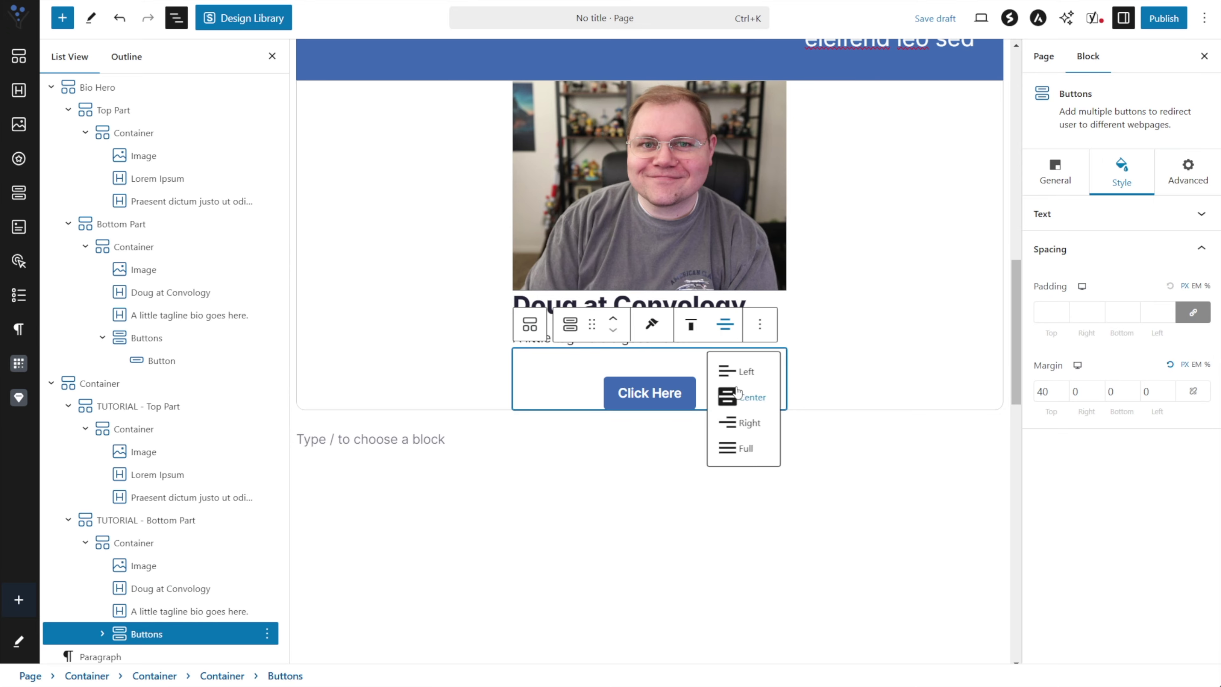
click(735, 371)
scroll(422, 253, up, 10)
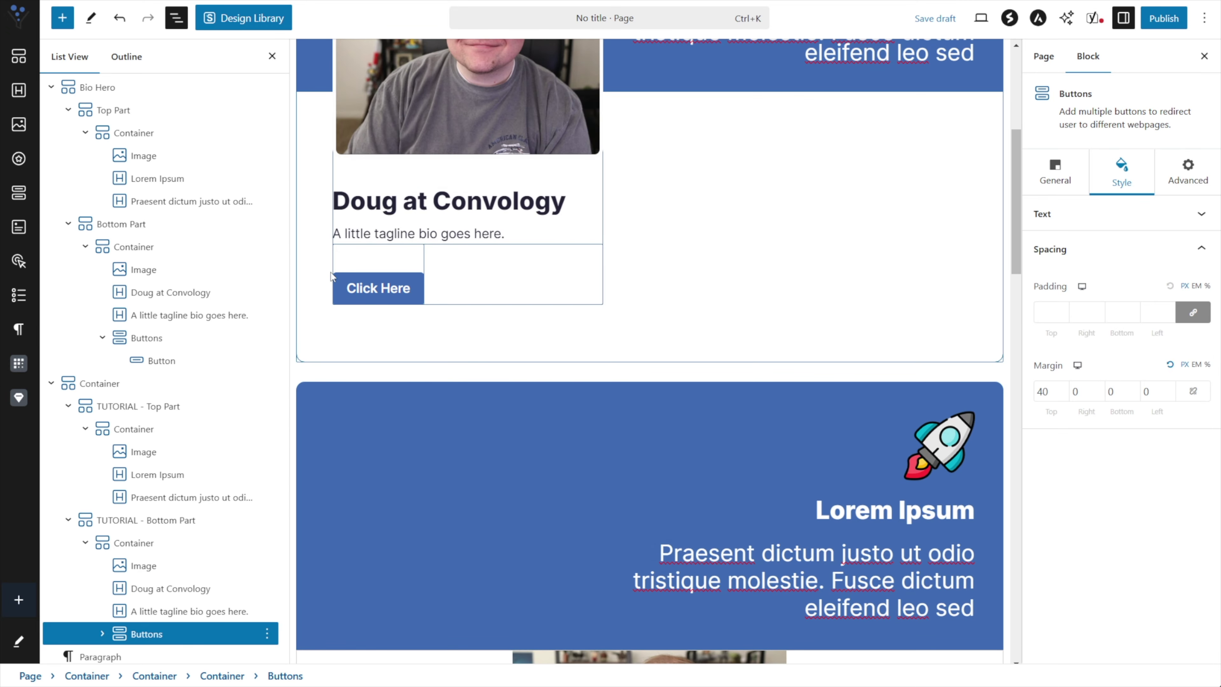
key(ctrl+s)
- Align the items of the TUTORIAL - Bottom Part container horizontally to the left
click(694, 255)
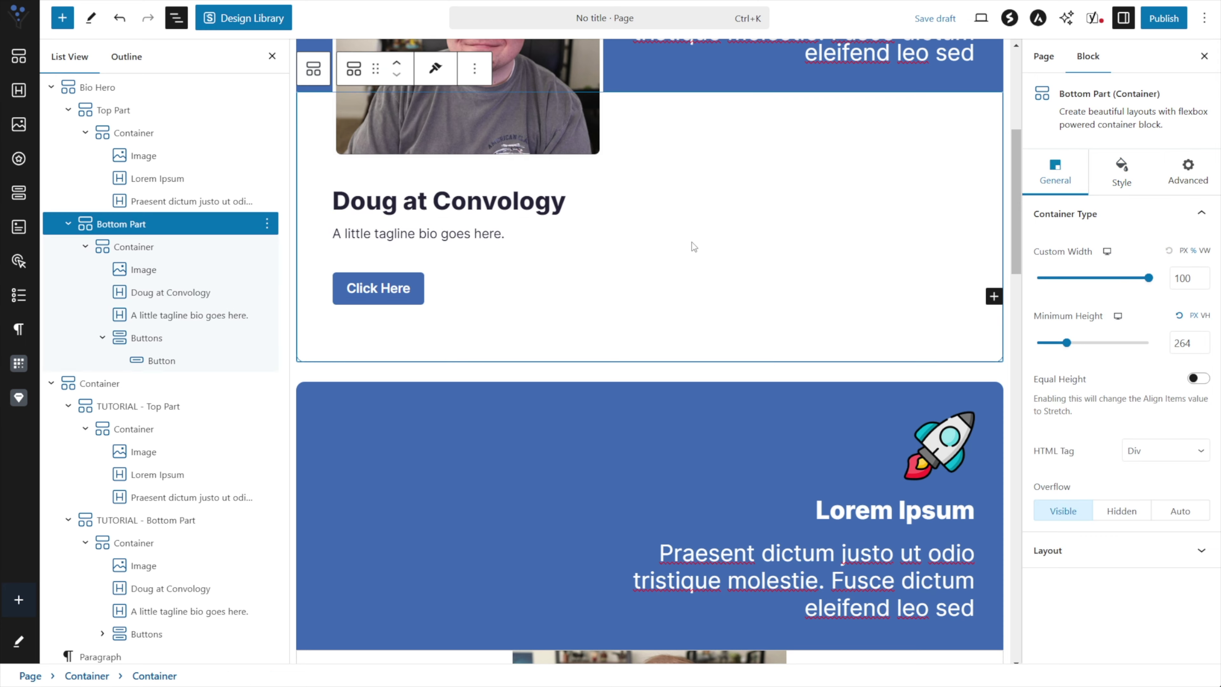
scroll(689, 245, down, 3)
click(692, 269)
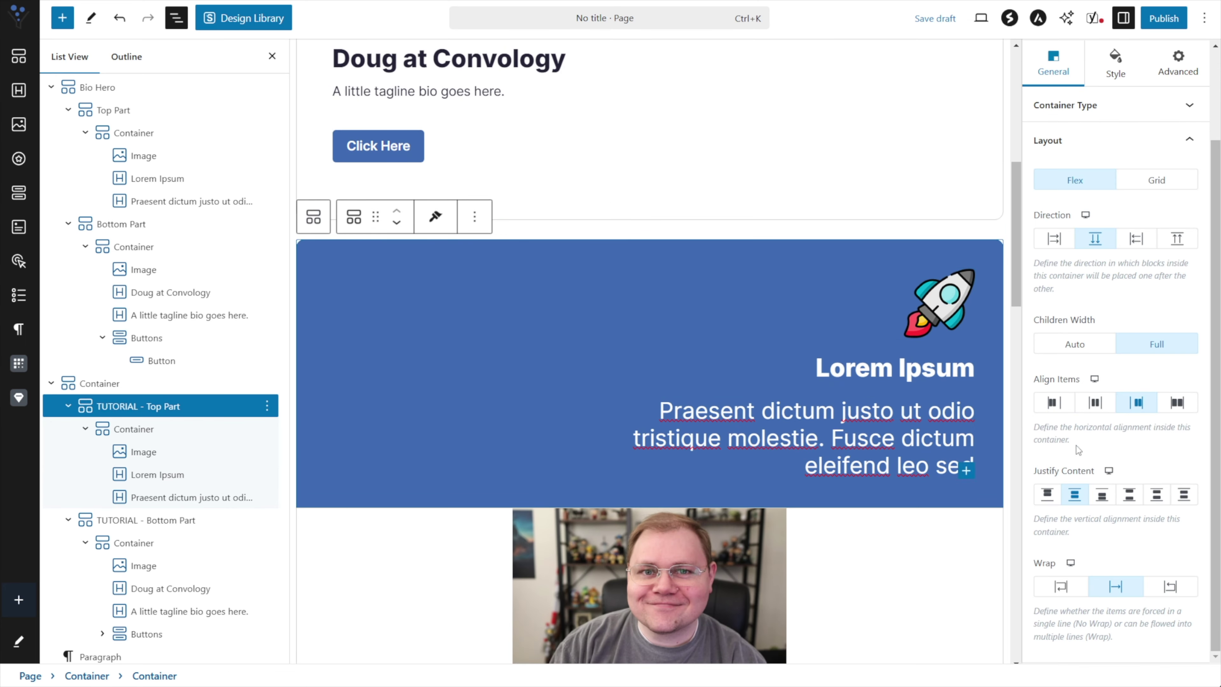
scroll(396, 304, down, 5)
click(382, 317)
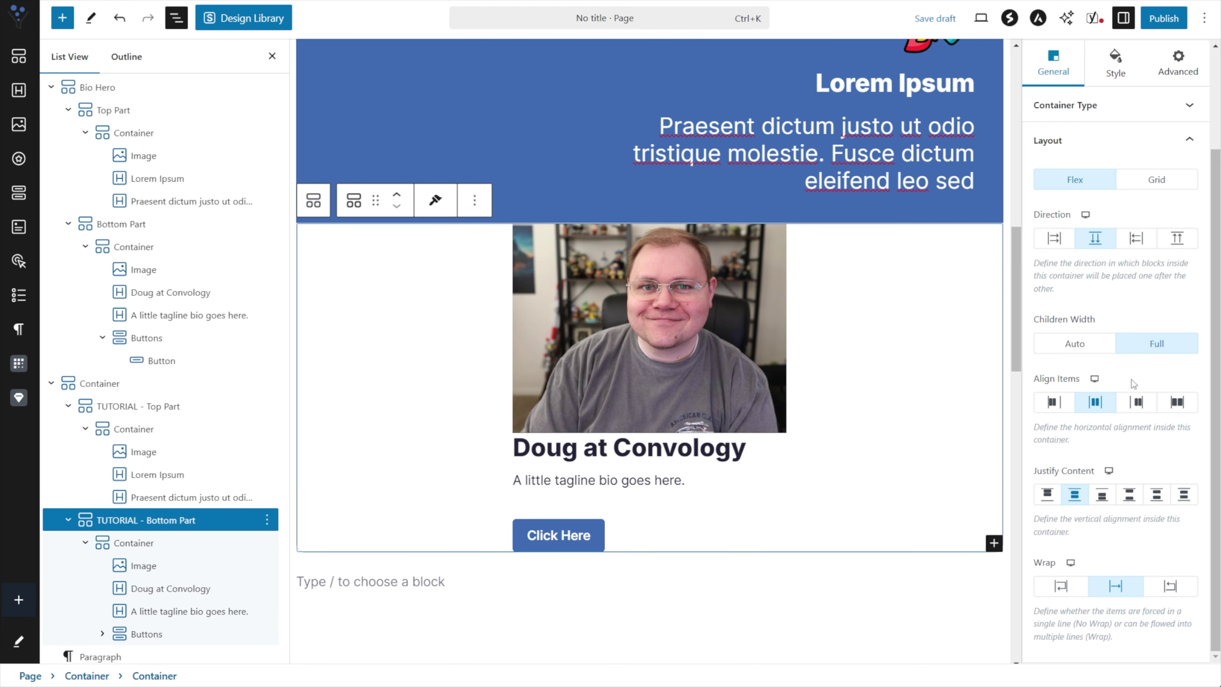
click(1055, 403)
- Unlink the padding values of the TUTORIAL - Bottom Part container and set its bottom padding to 80 px
scroll(624, 271, up, 5)
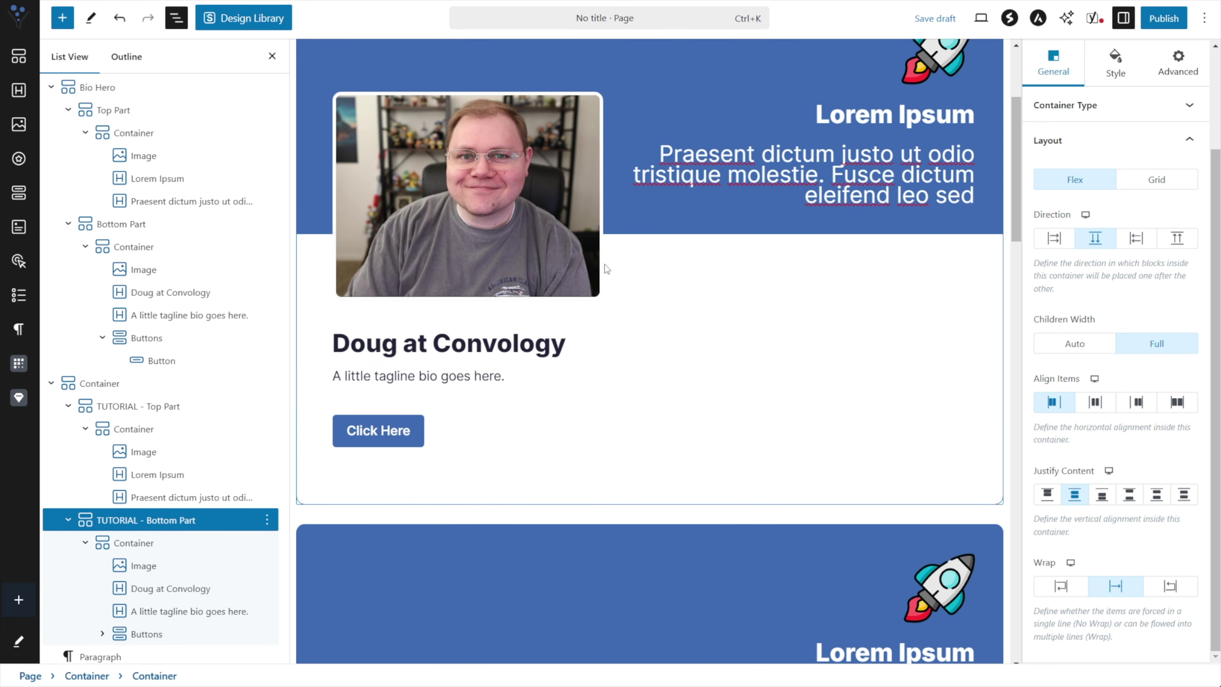
click(759, 343)
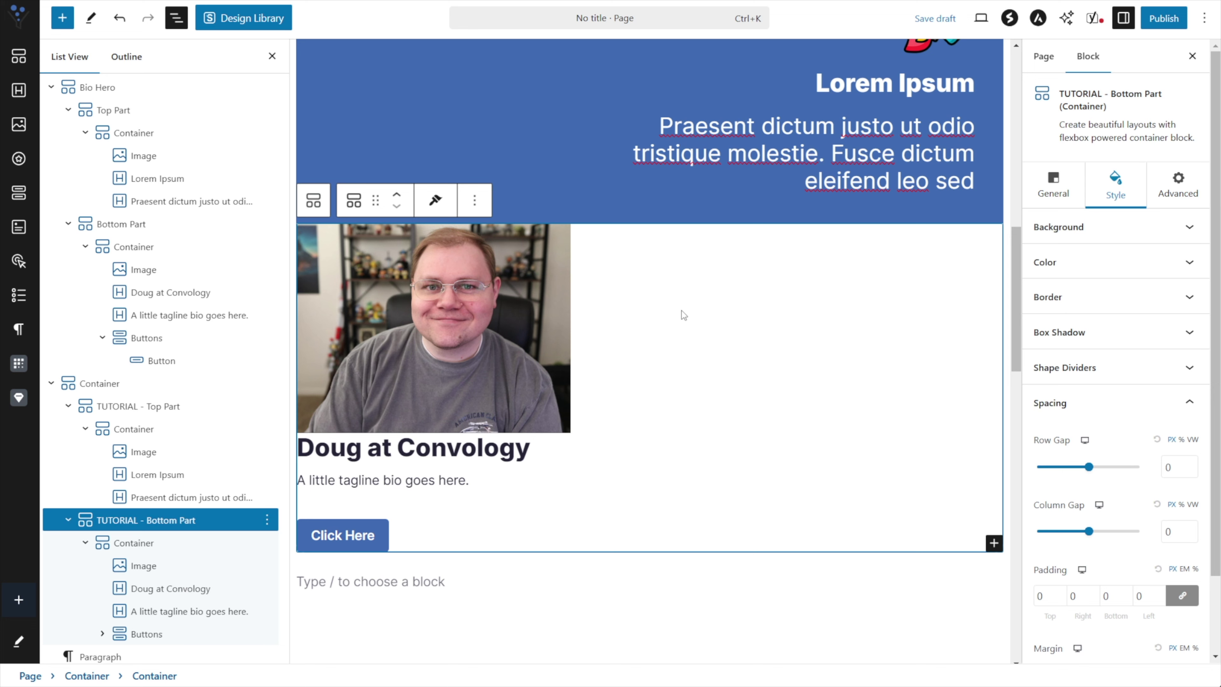
scroll(683, 315, down, 4)
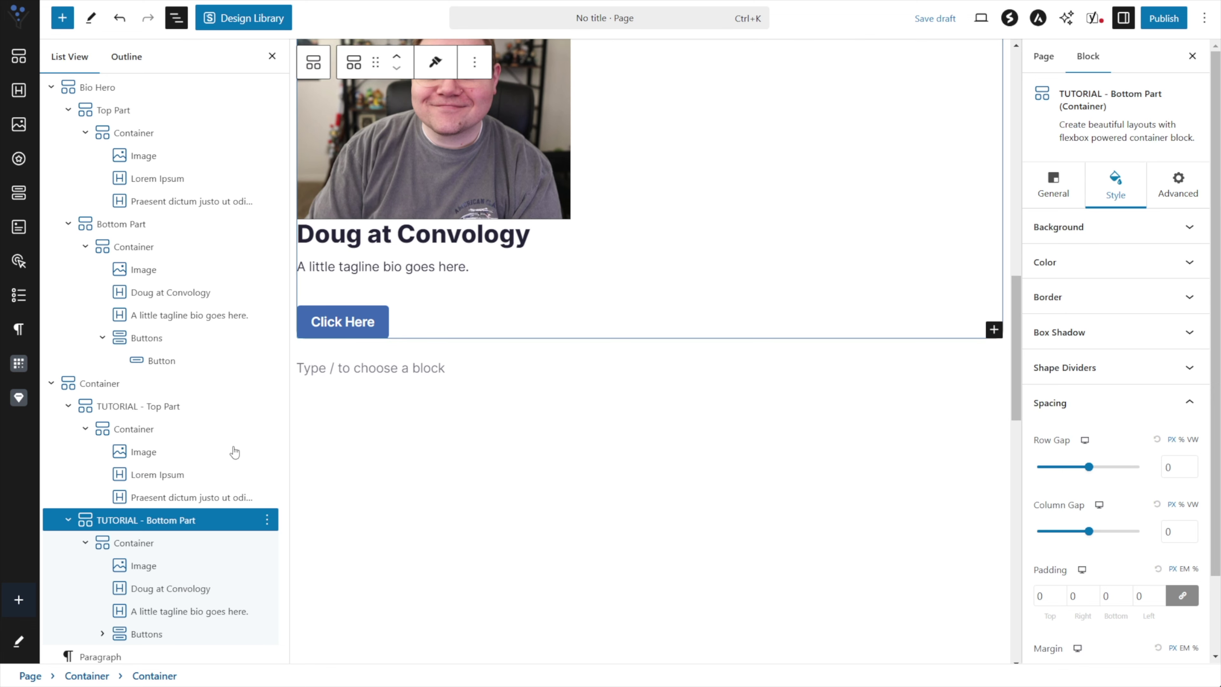
scroll(1103, 583, down, 2)
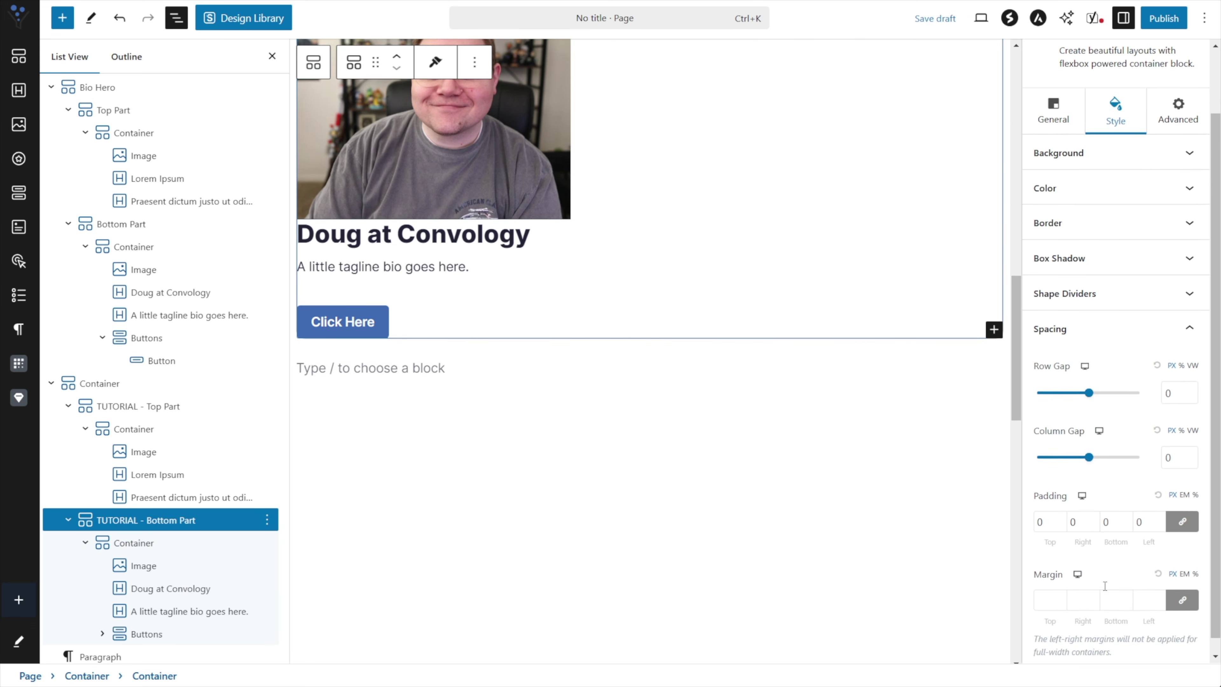
click(1181, 509)
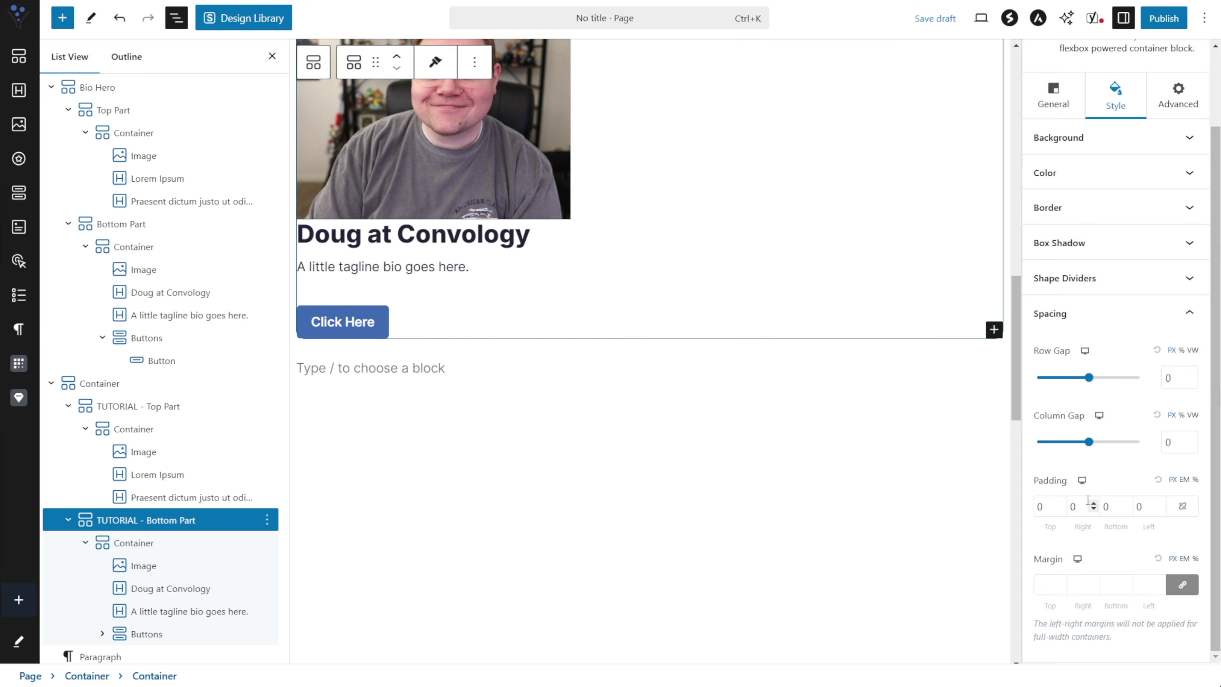
text(80)
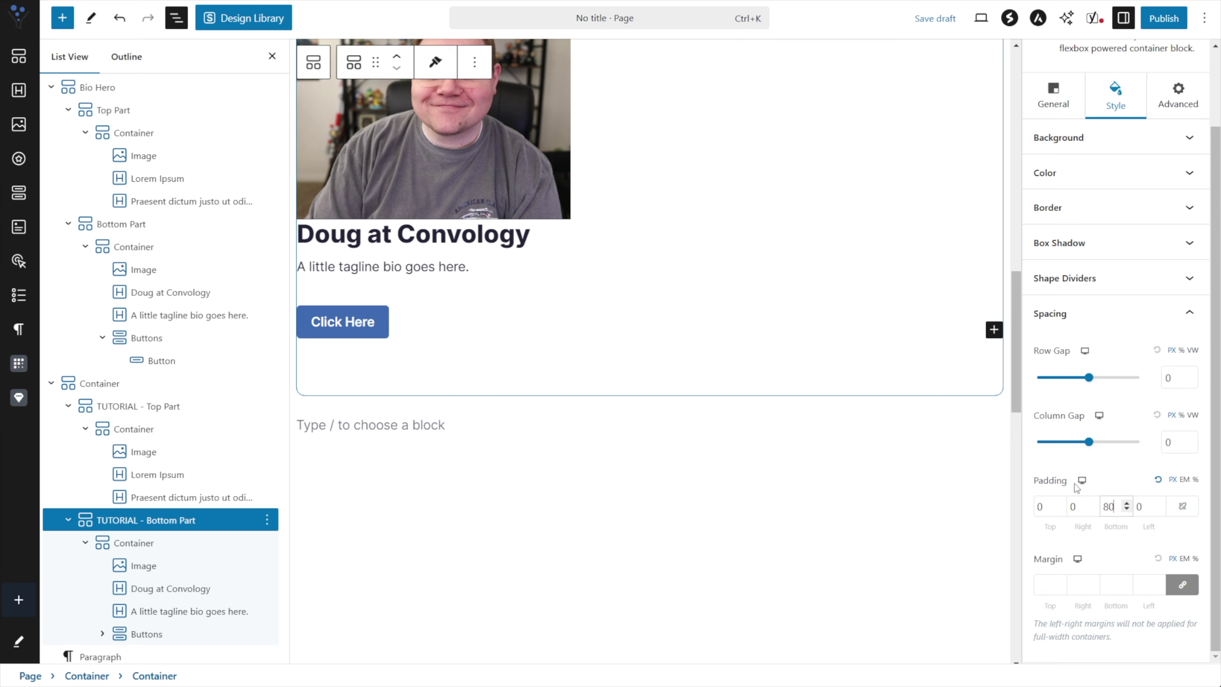
- Give the portrait image in TUTORIAL - Bottom Part a solid white border 5 px wide, matching the original Bio Hero portrait
scroll(382, 308, up, 5)
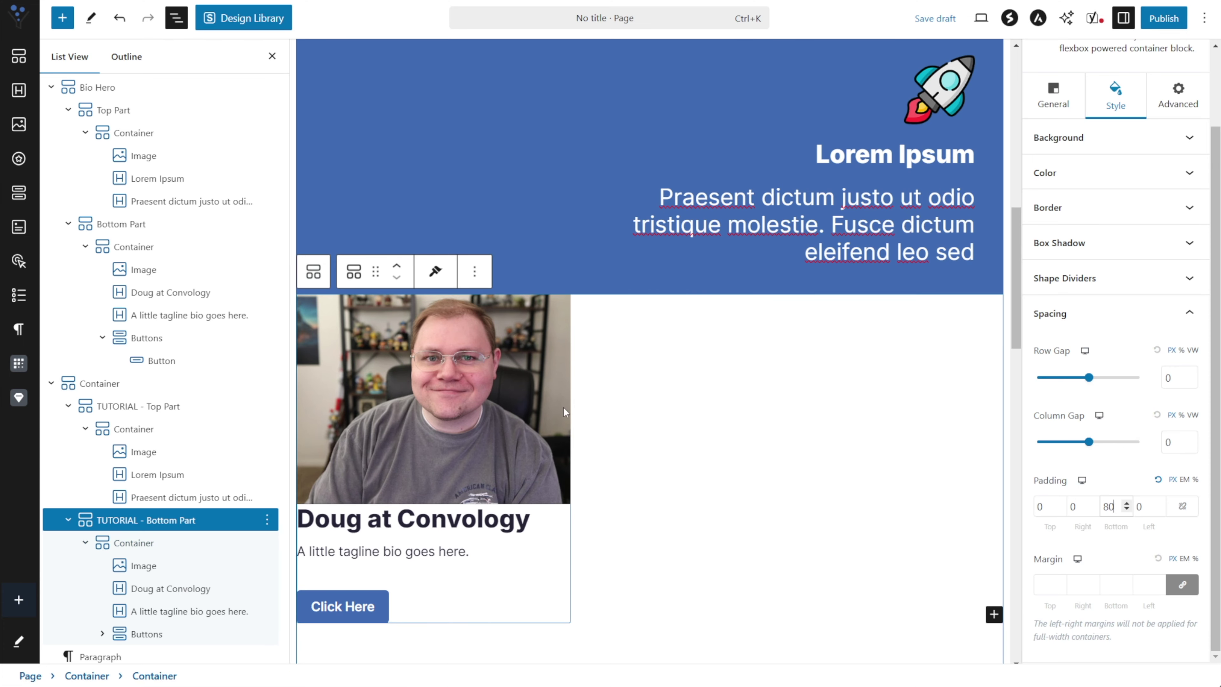
scroll(523, 403, up, 10)
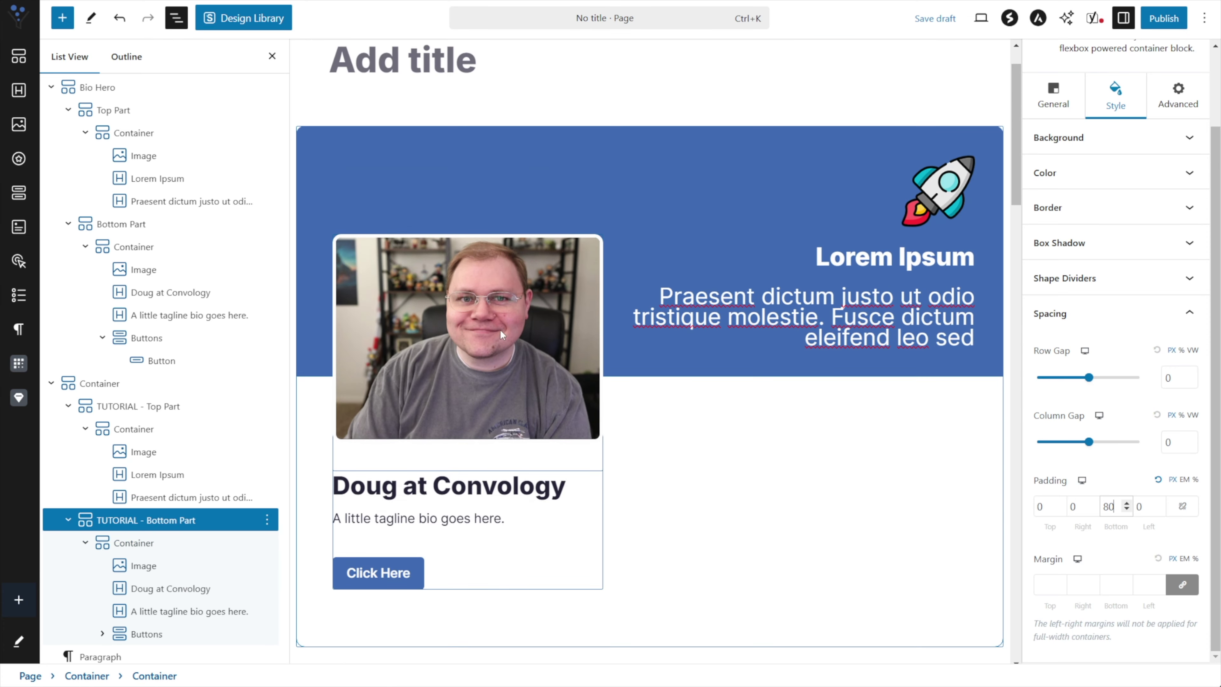
click(519, 351)
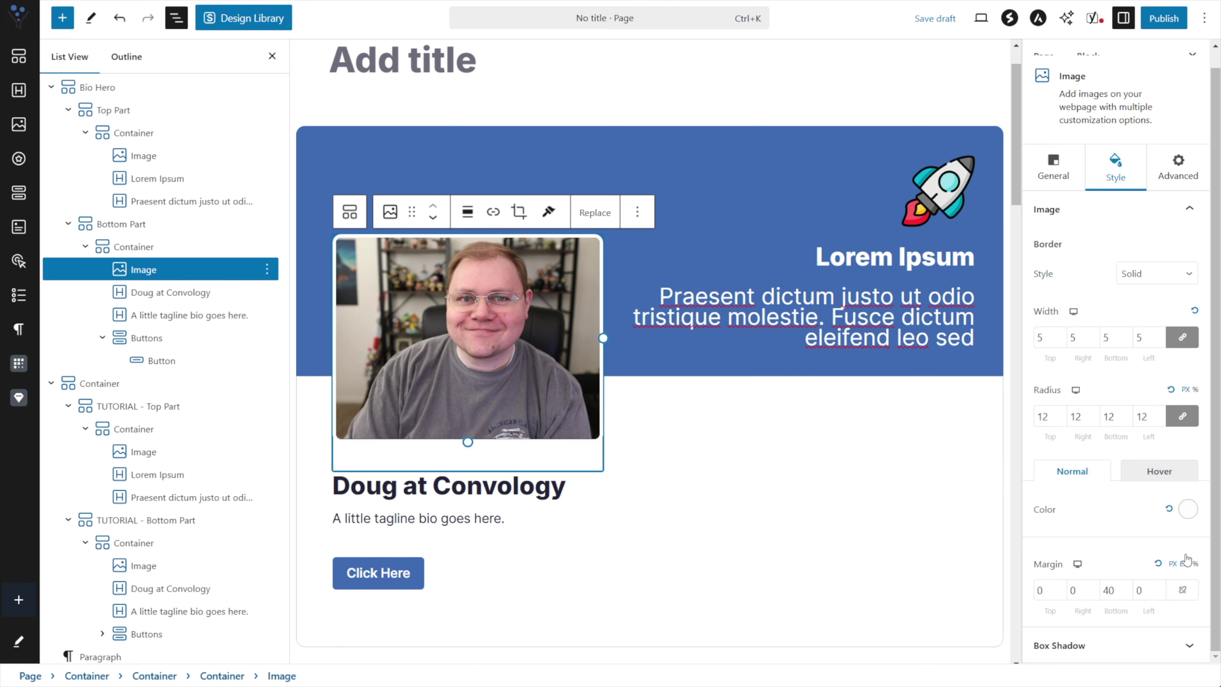
scroll(549, 582, down, 10)
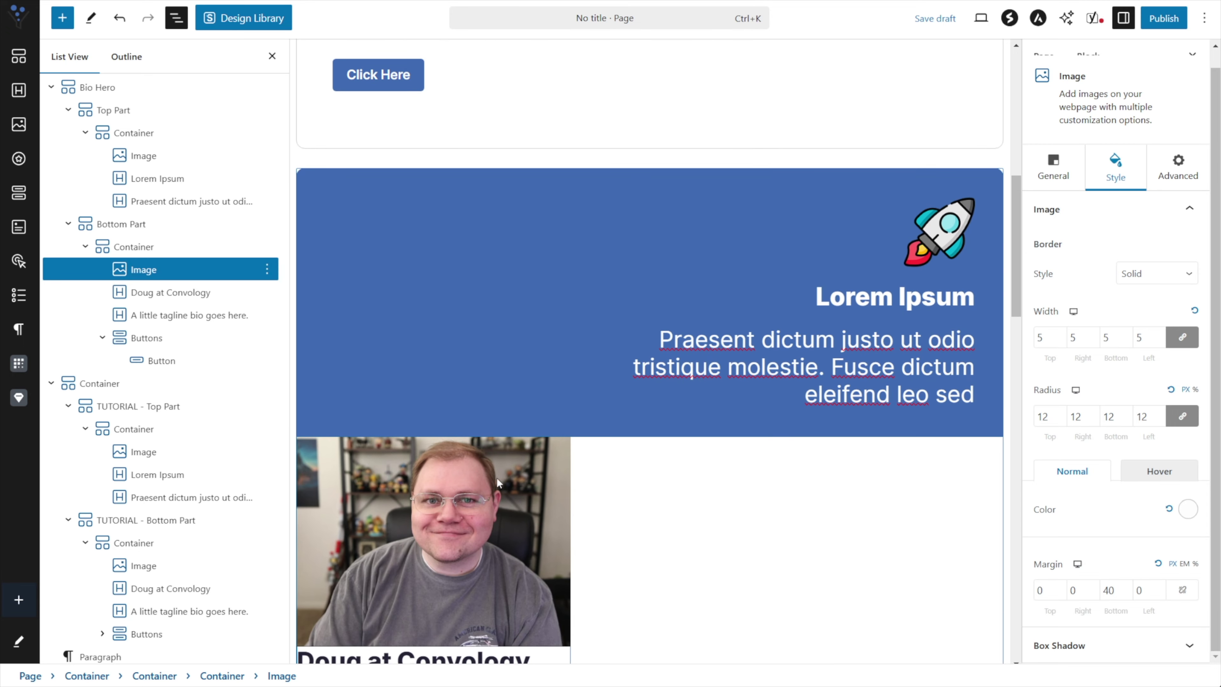
click(503, 474)
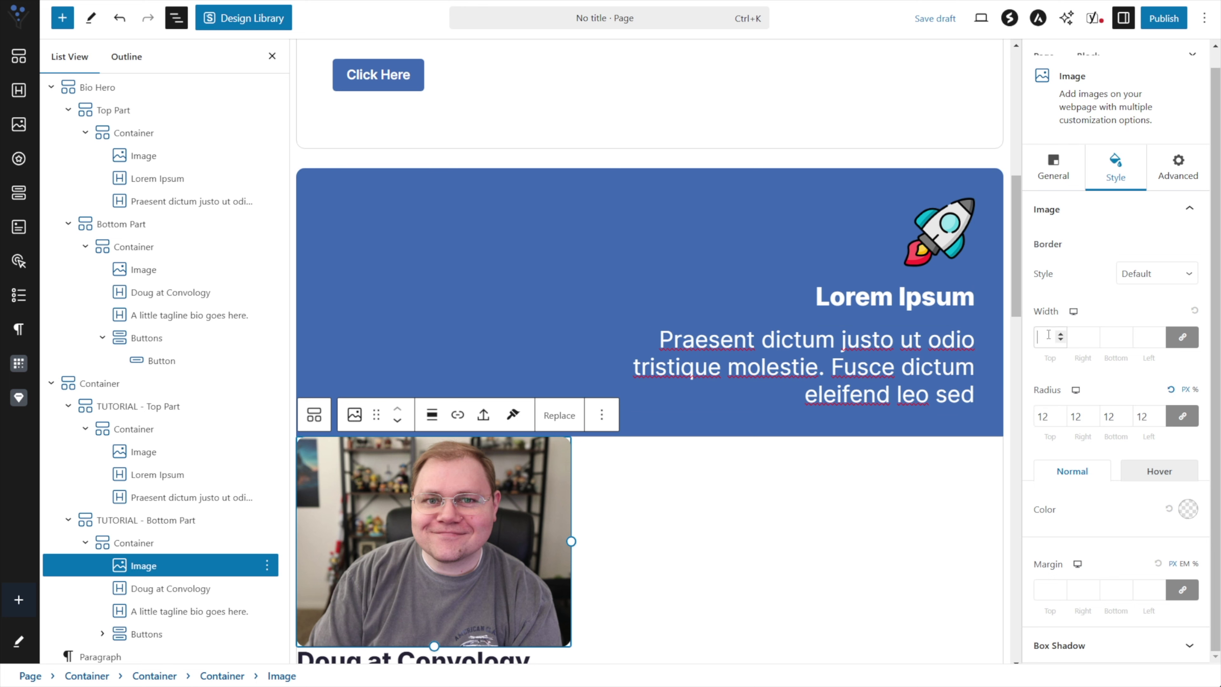
click(1127, 274)
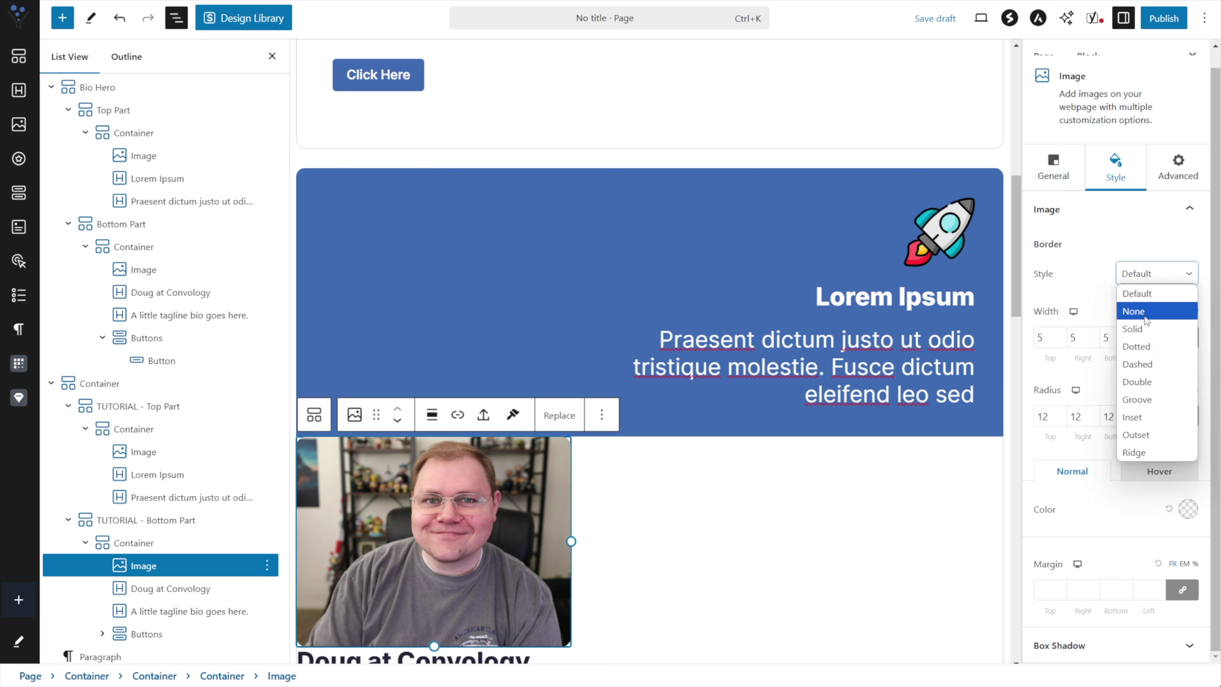
click(1158, 333)
click(1186, 508)
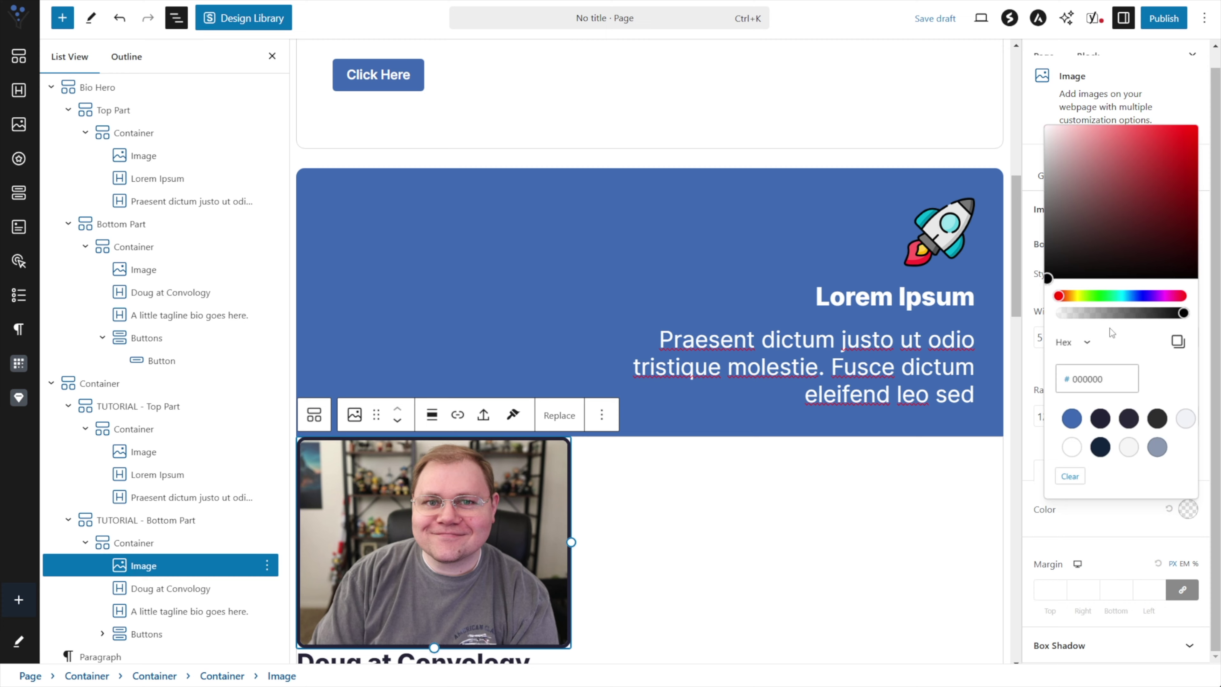
click(697, 559)
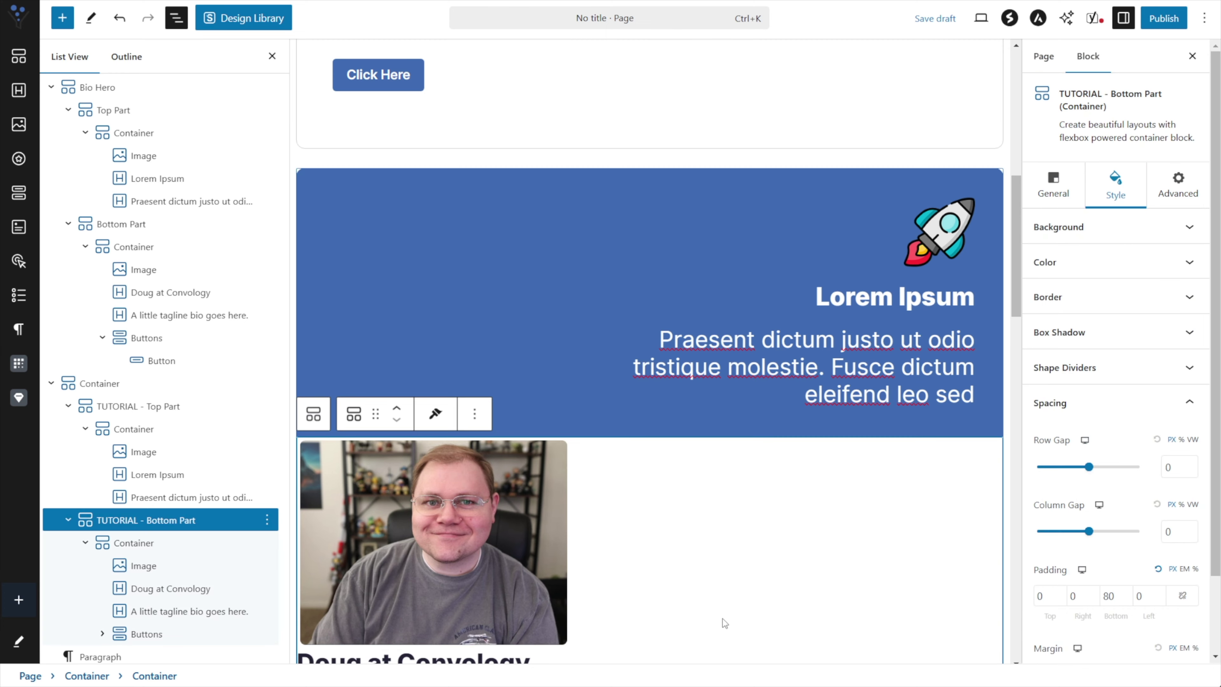
- Unlink the margin values of the inner container in TUTORIAL - Bottom Part and set its top margin to -200 px
scroll(704, 572, down, 3)
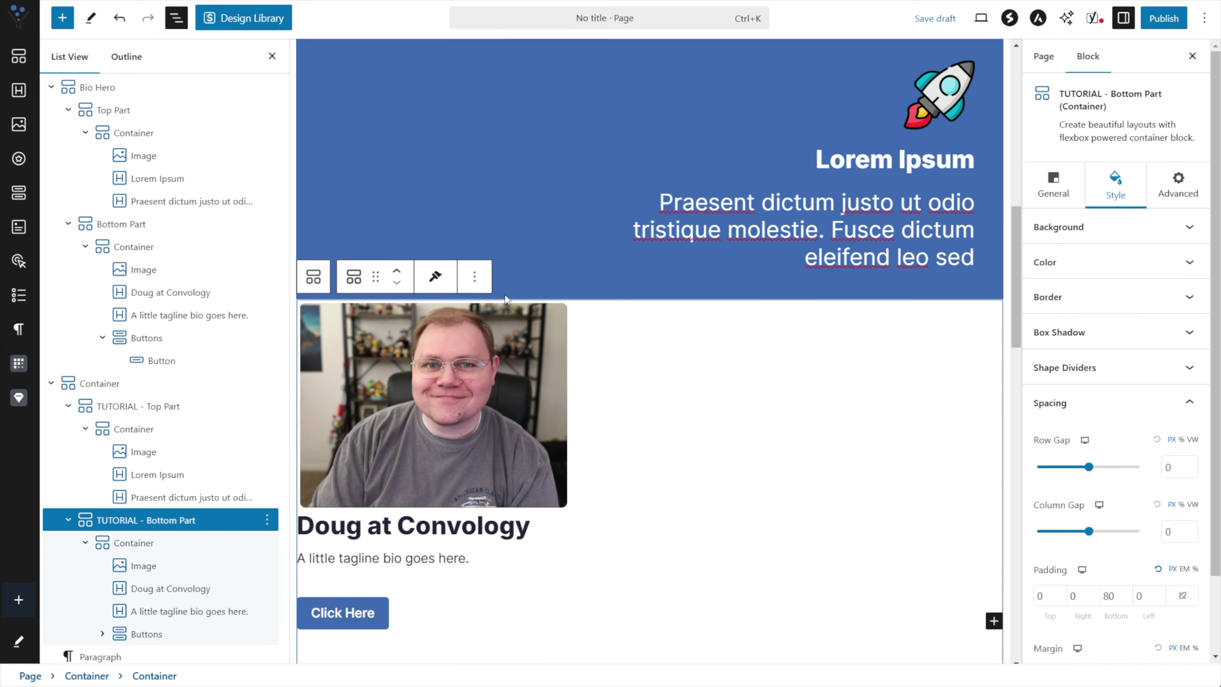
scroll(507, 264, up, 8)
scroll(336, 217, down, 8)
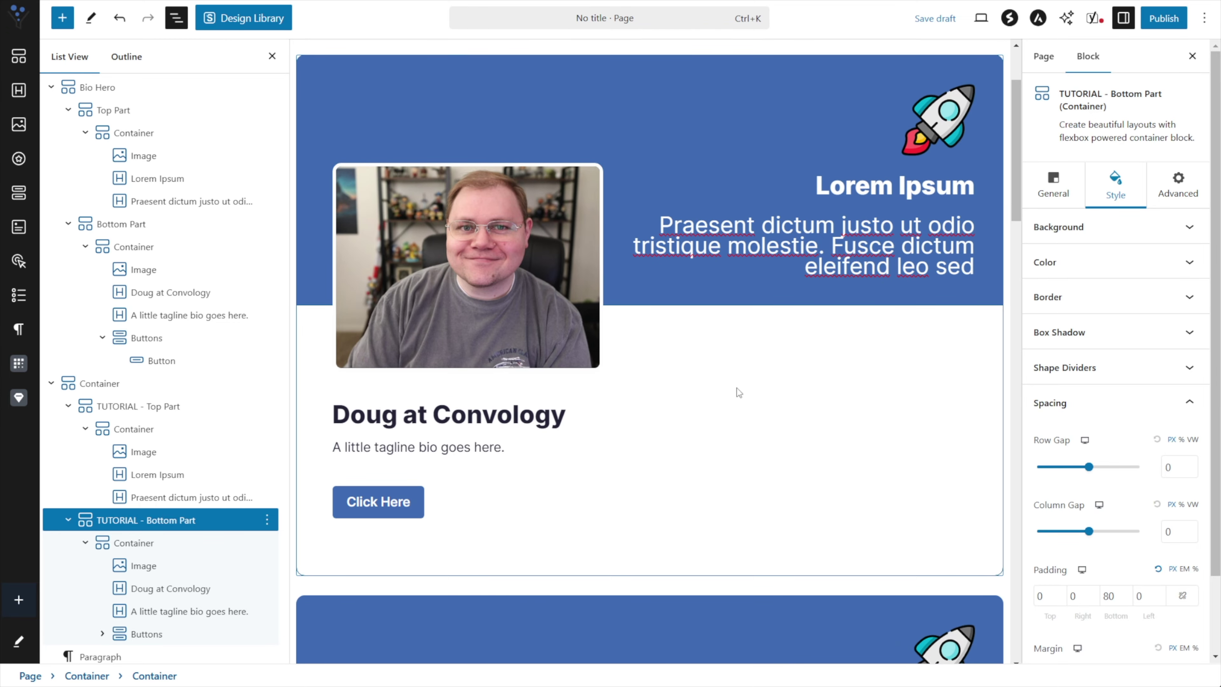
scroll(735, 516, down, 8)
scroll(736, 516, down, 3)
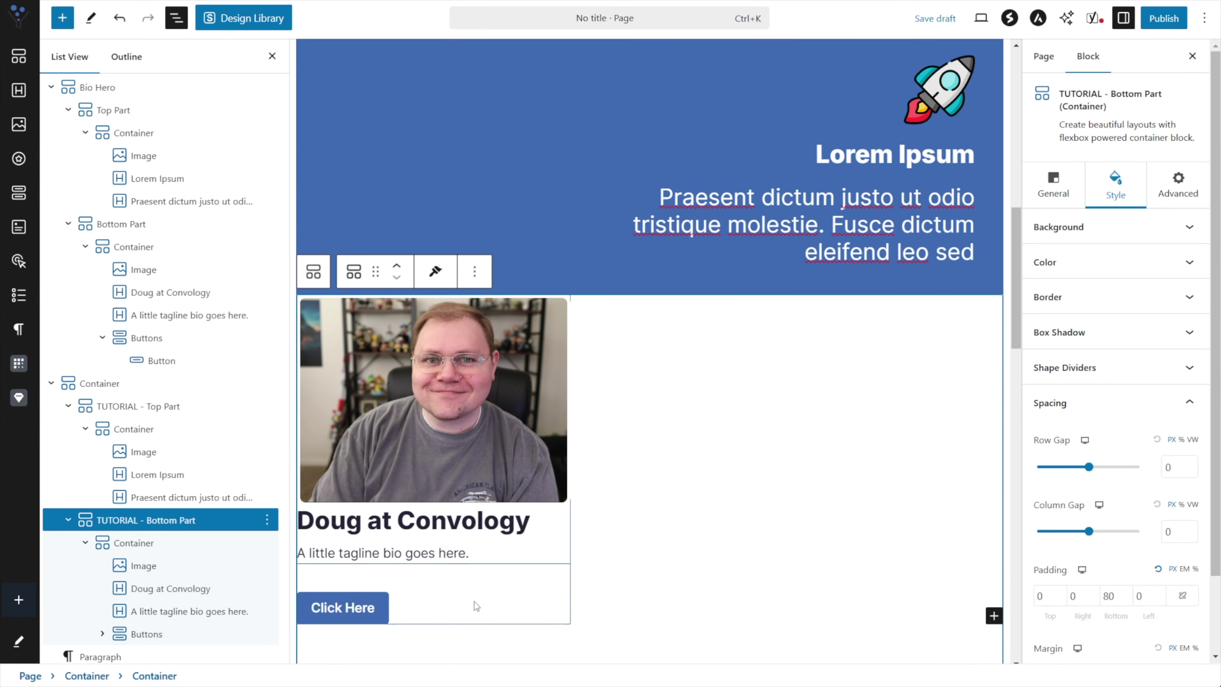
click(109, 546)
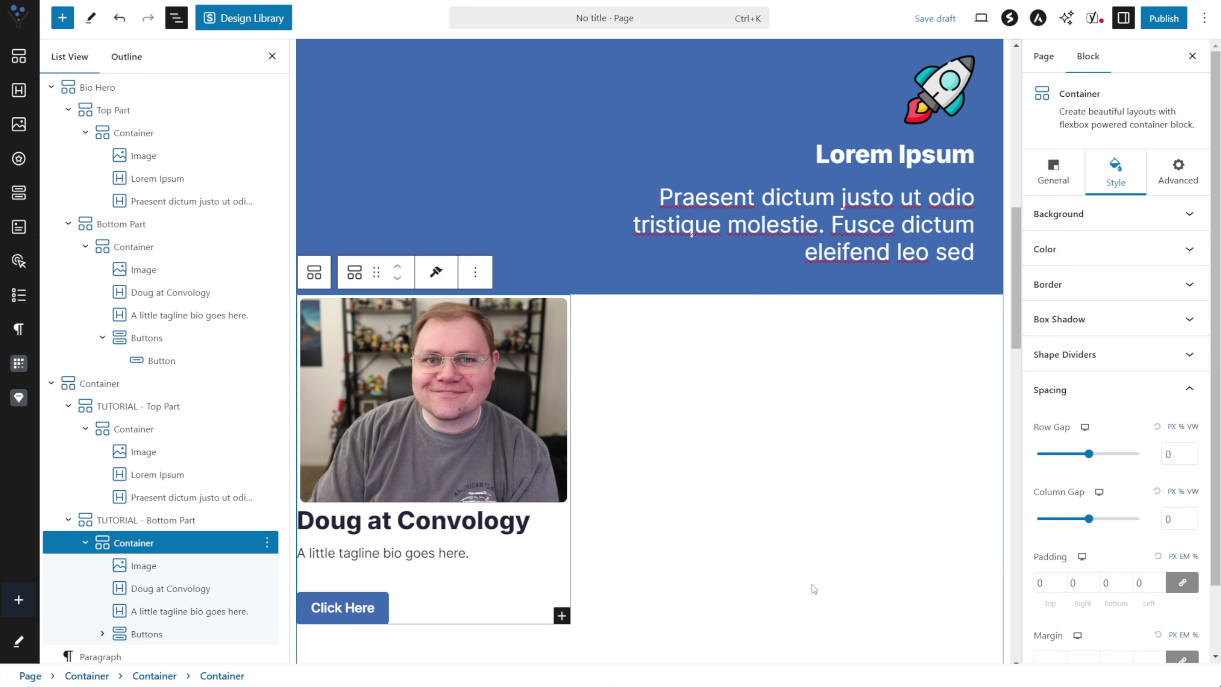
scroll(1152, 588, down, 2)
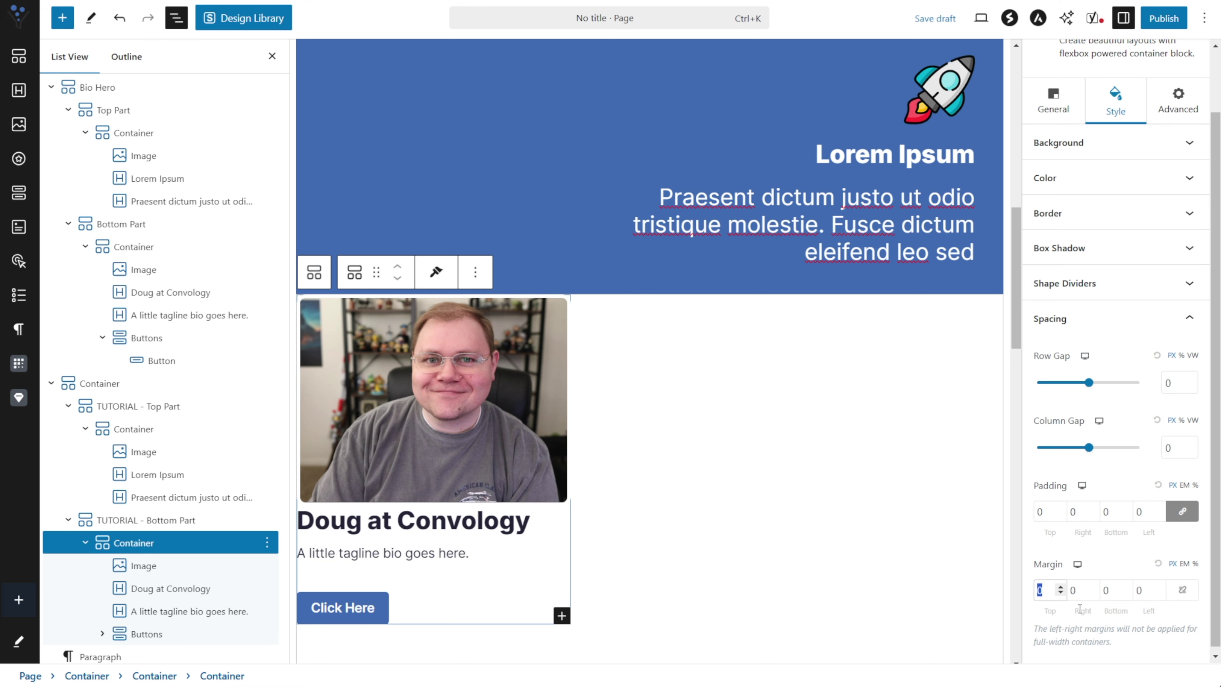
click(1060, 593)
text(200)
click(146, 633)
click(134, 542)
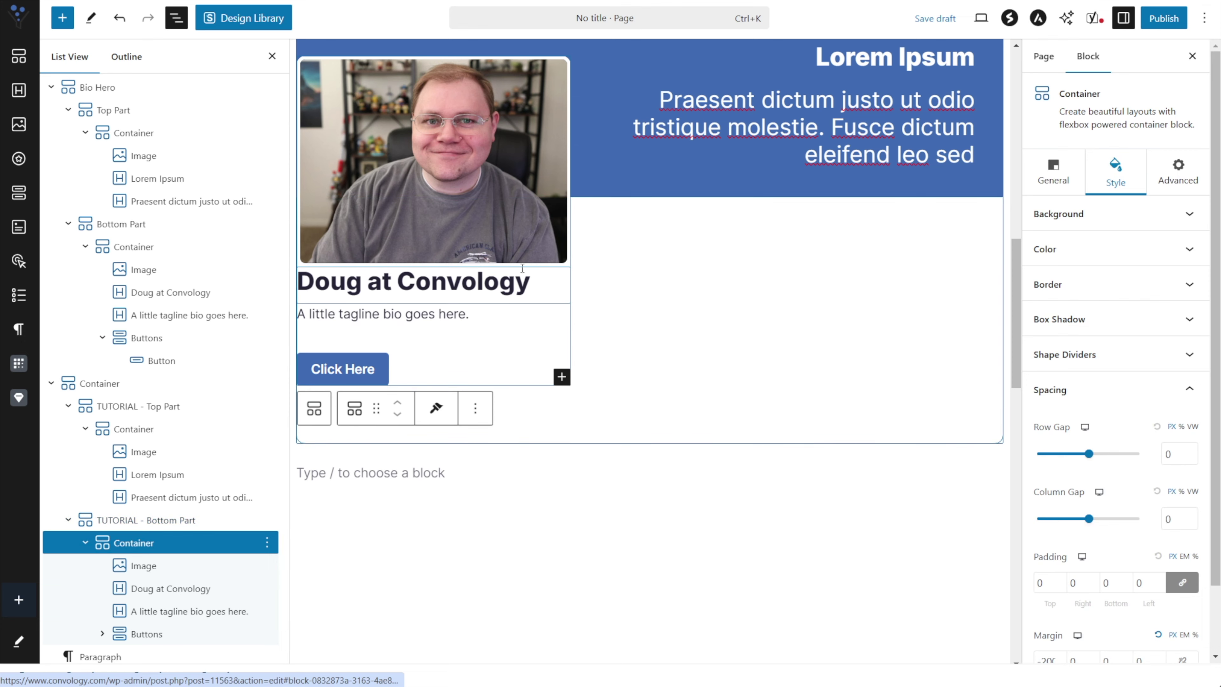
- Set the left margin of the inner container in TUTORIAL - Bottom Part to 50 px
scroll(312, 149, up, 7)
scroll(318, 135, up, 3)
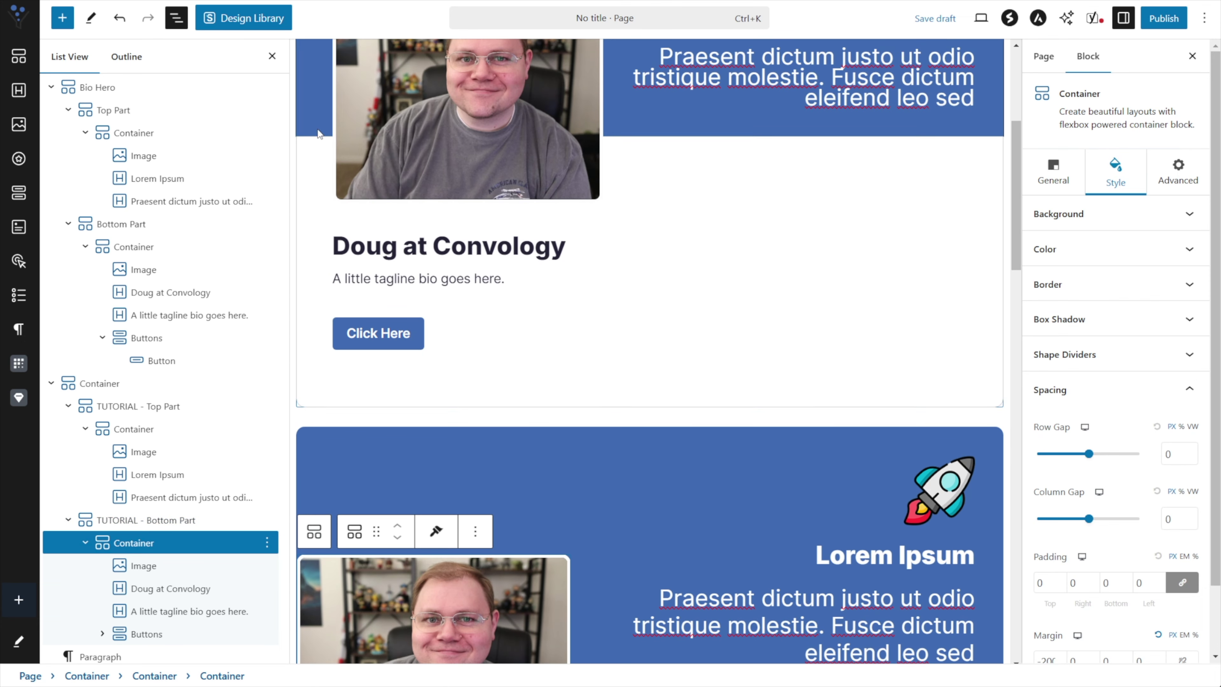
scroll(1042, 435, down, 2)
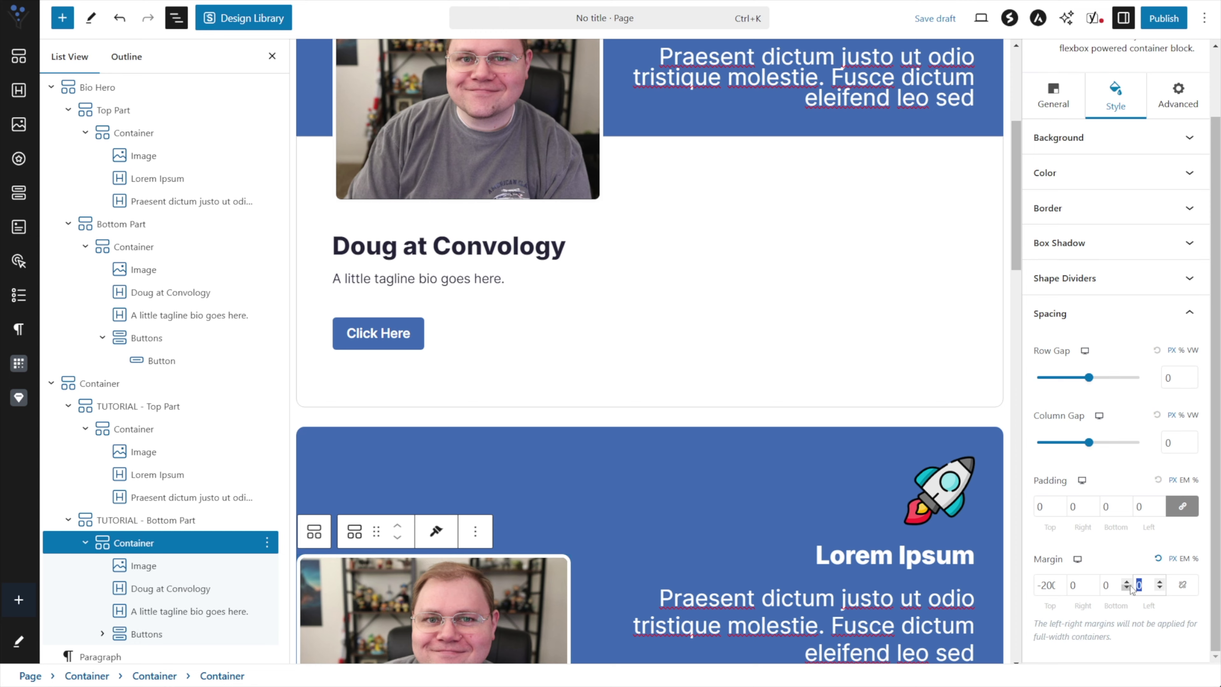
text(50)
scroll(615, 223, down, 3)
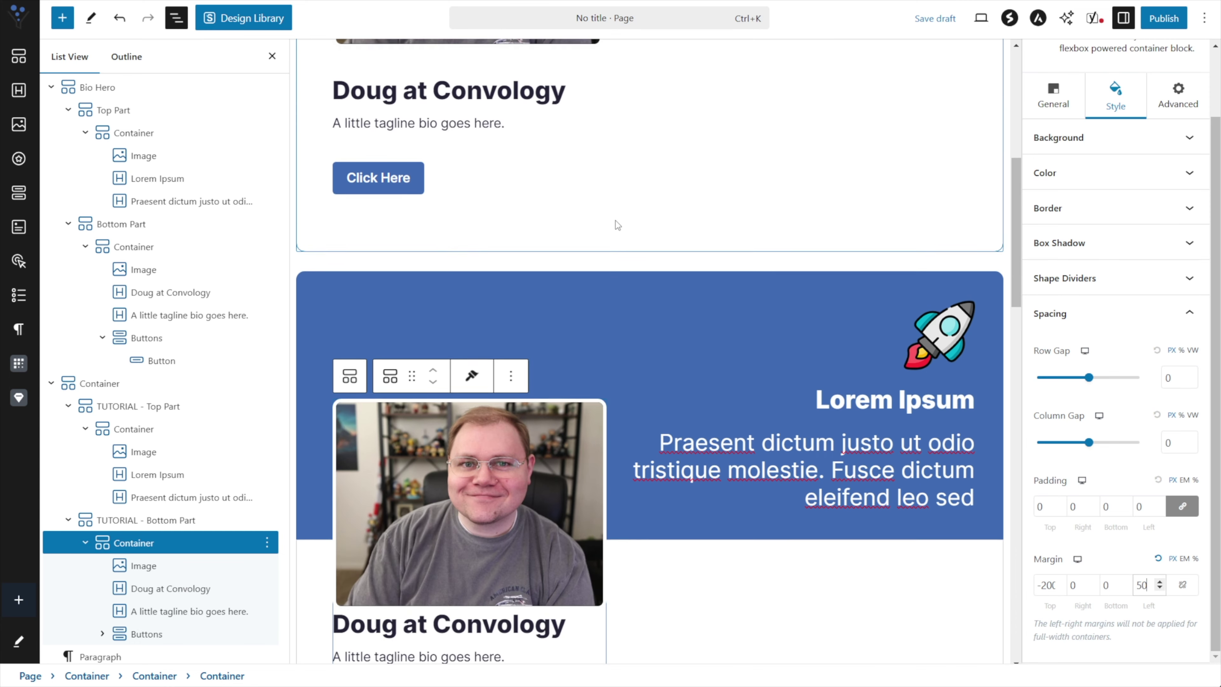
scroll(619, 242, up, 1)
scroll(619, 242, up, 5)
scroll(673, 385, down, 11)
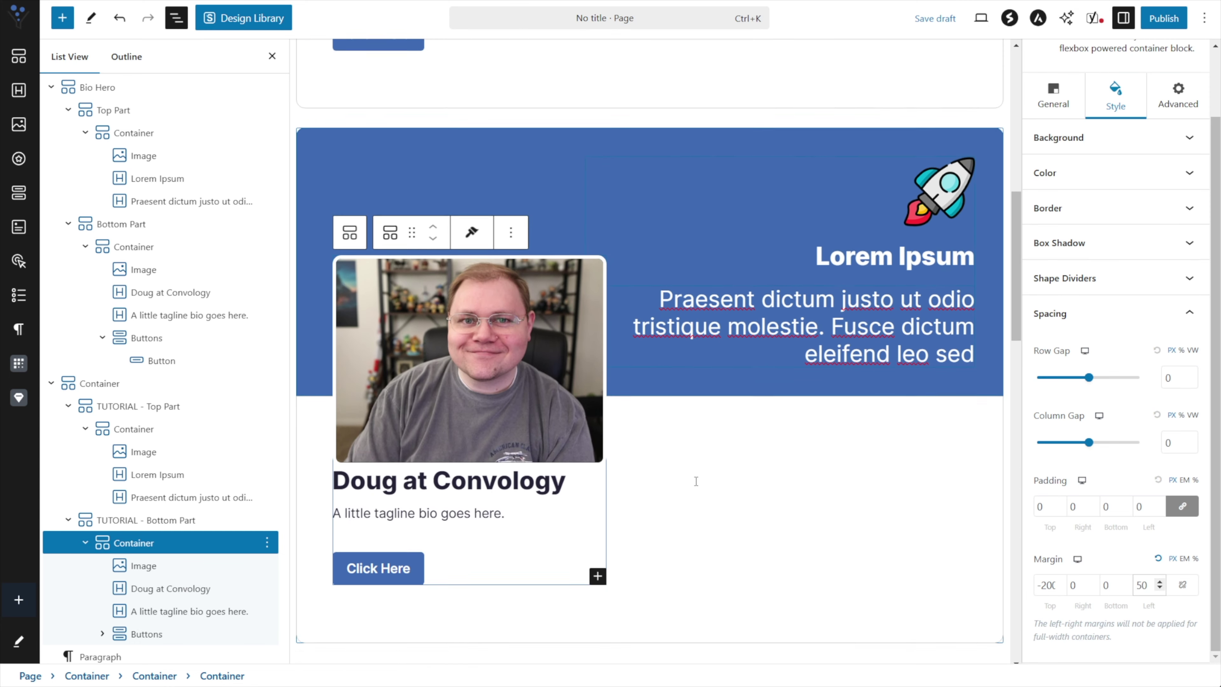
scroll(692, 484, up, 6)
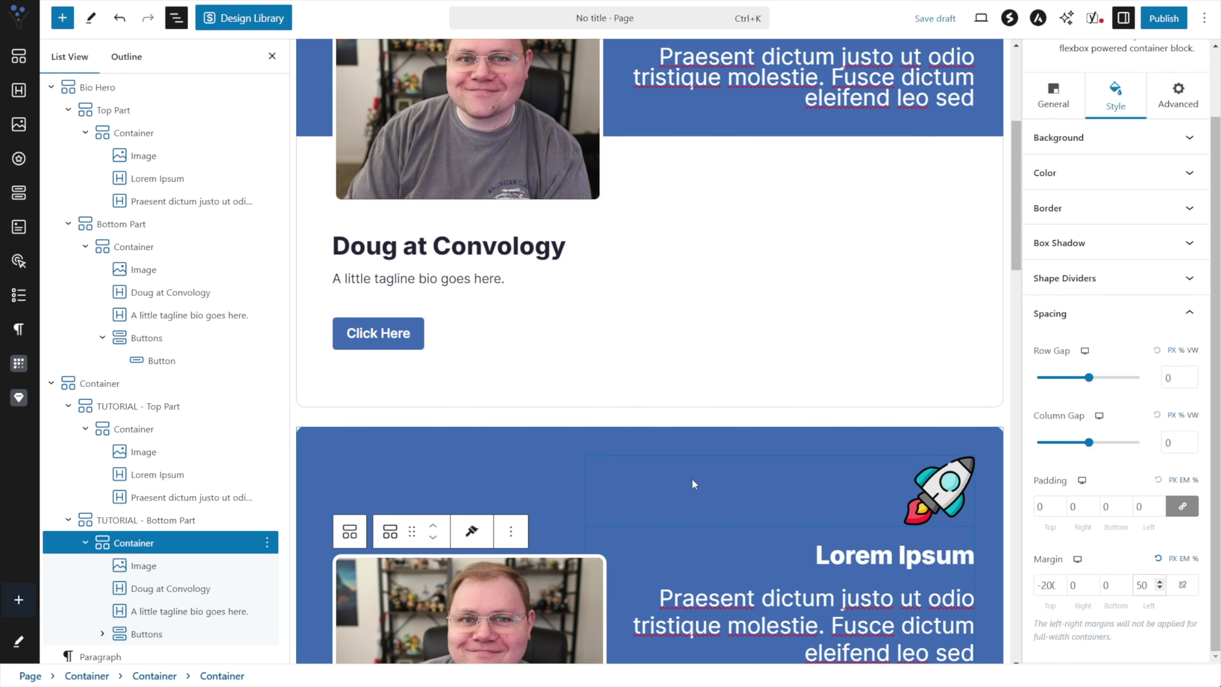
- Save the draft and compare the original and rebuilt hero sections on the previewed page
key(ctrl+s)
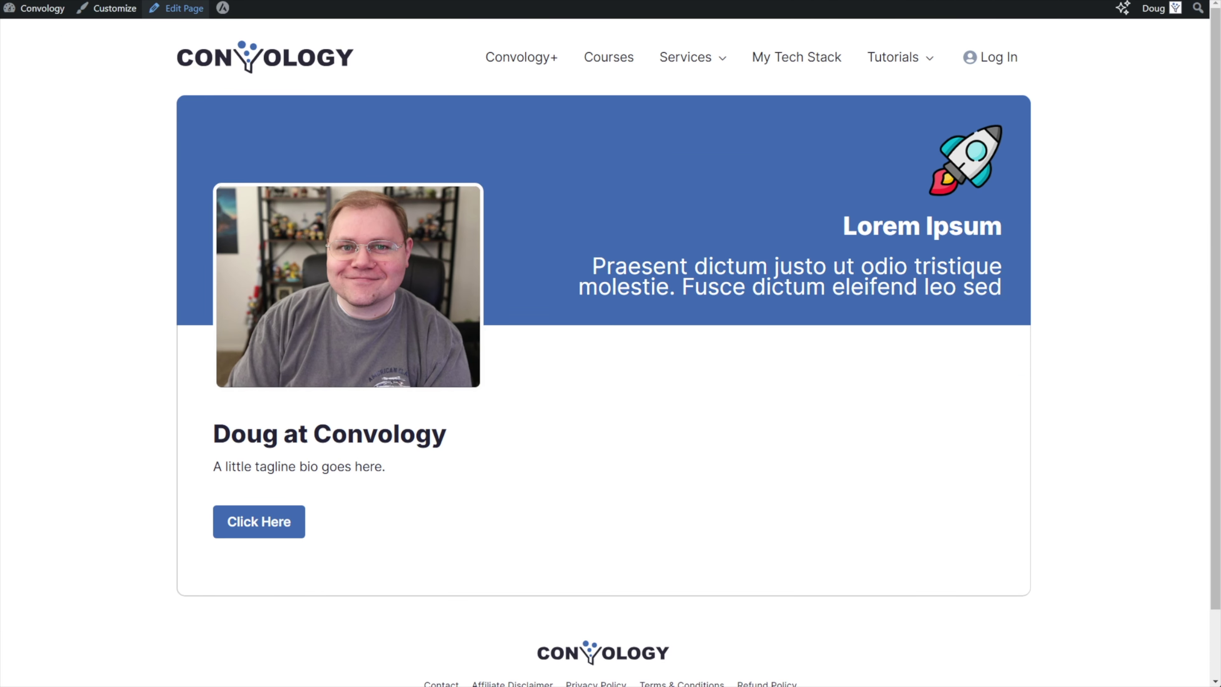
scroll(478, 293, down, 5)
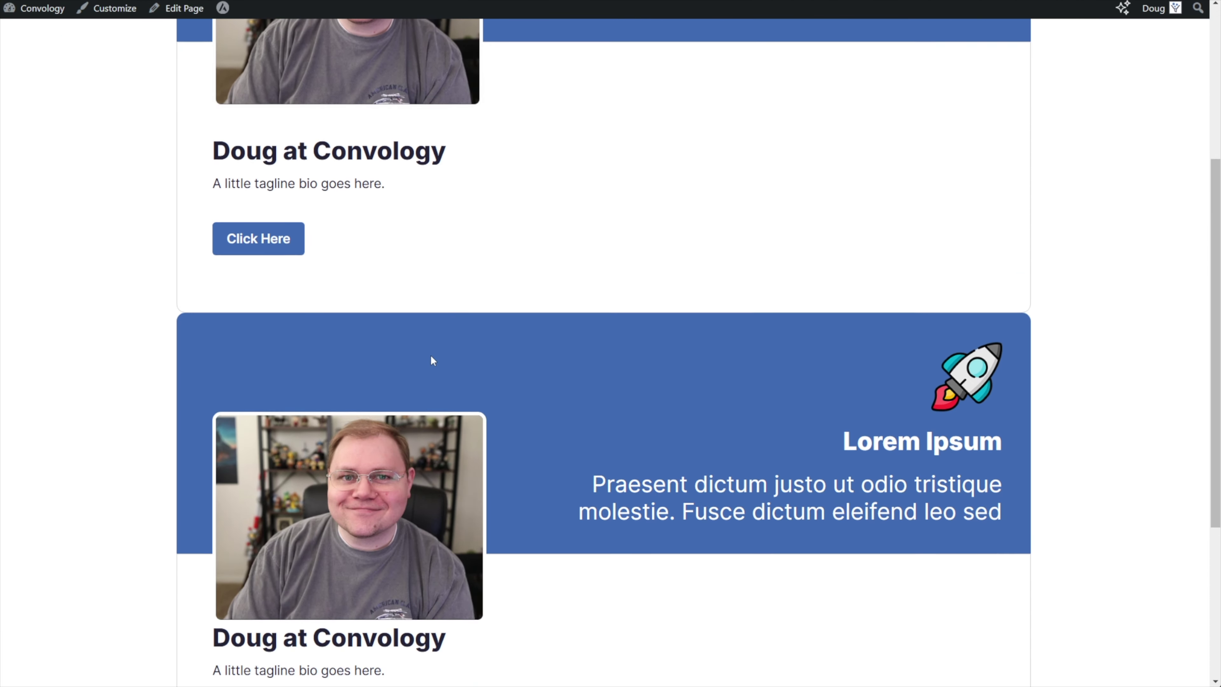
scroll(412, 332, down, 3)
scroll(403, 226, up, 3)
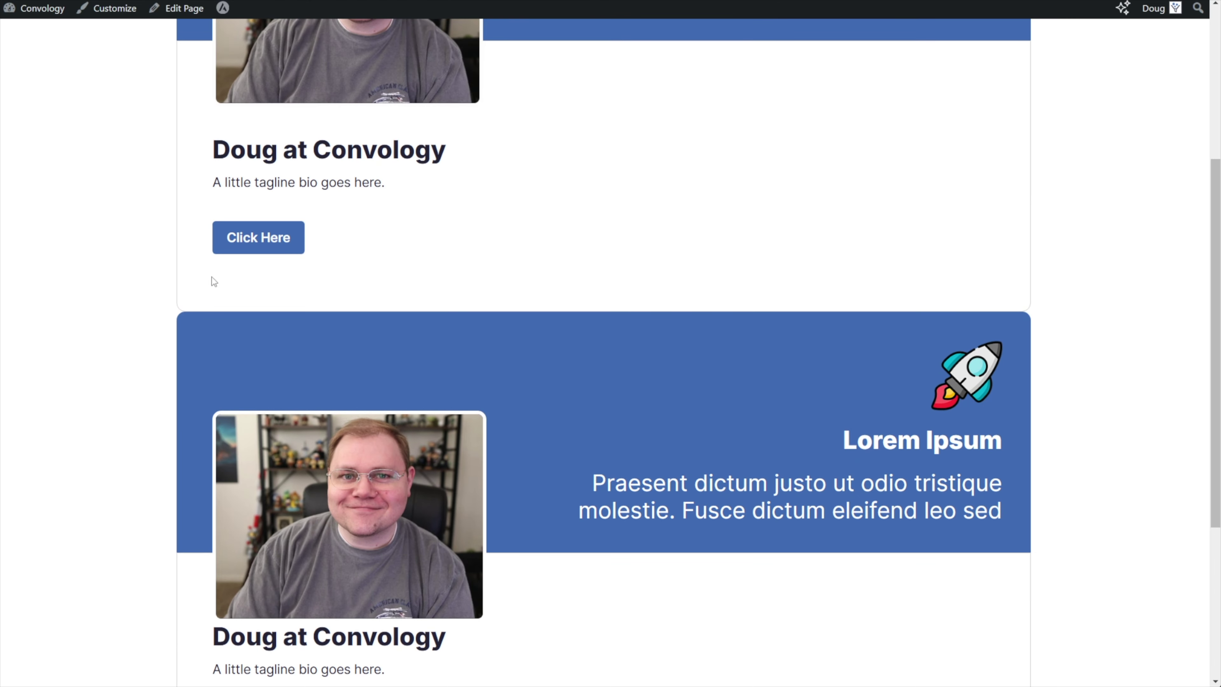
scroll(265, 343, down, 1)
scroll(265, 344, down, 5)
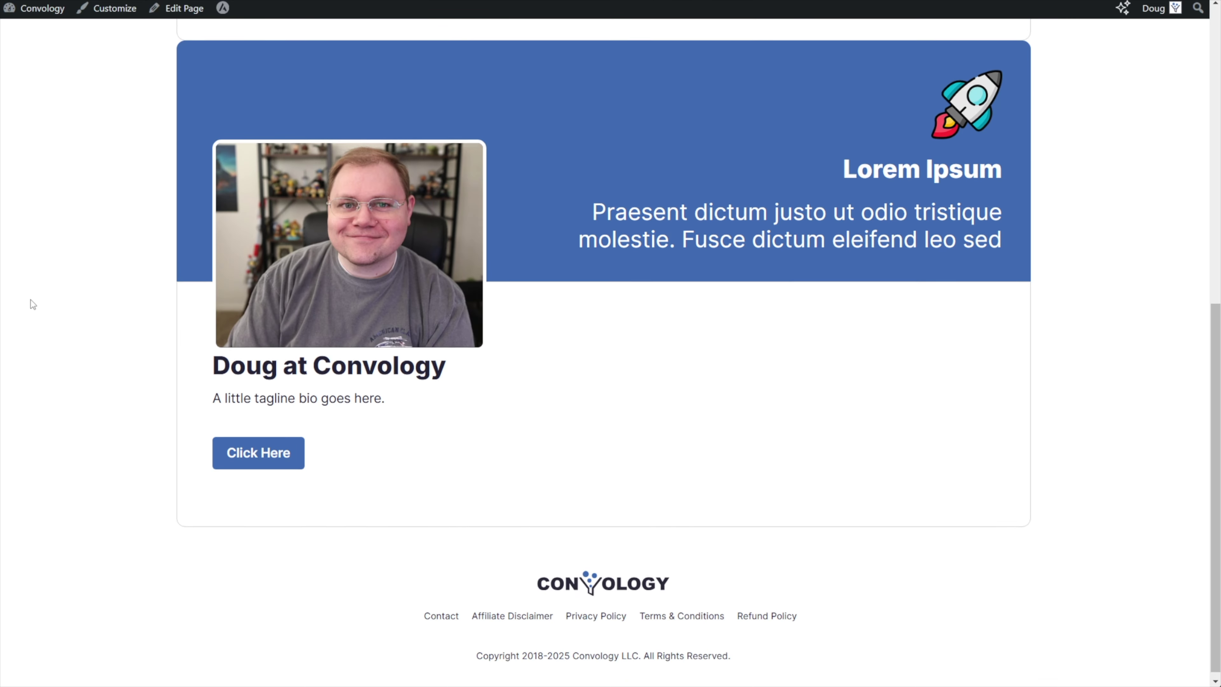
scroll(44, 305, up, 8)
scroll(706, 286, up, 1)
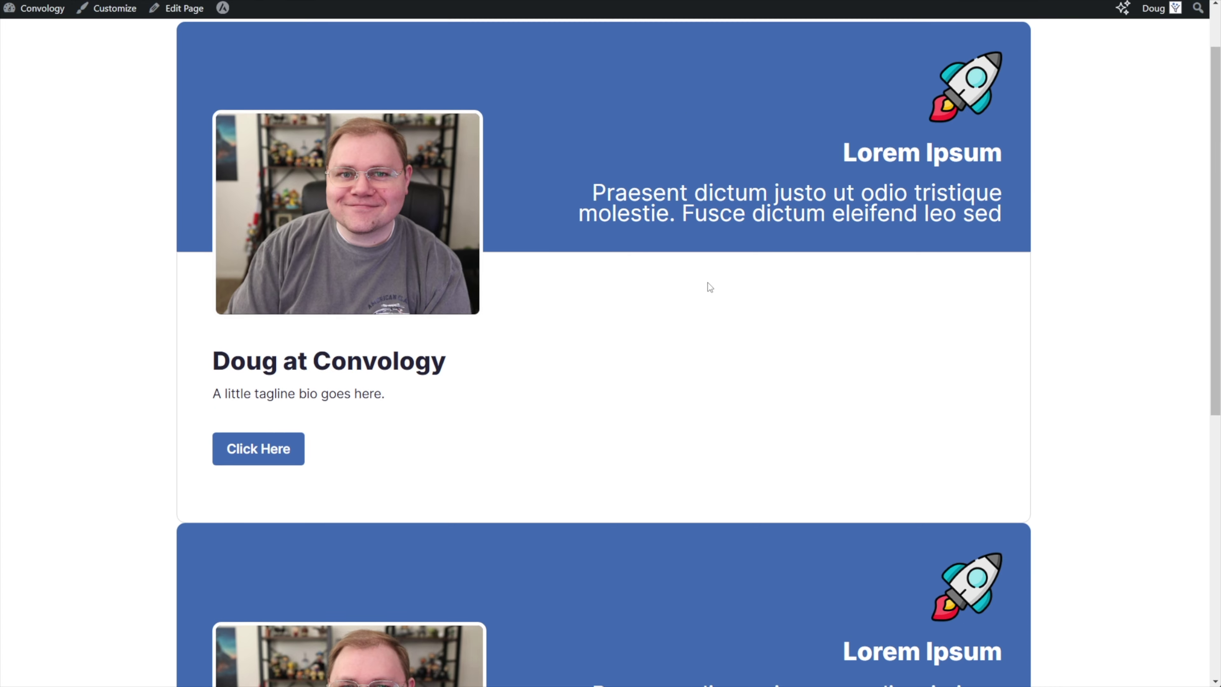
scroll(646, 283, down, 8)
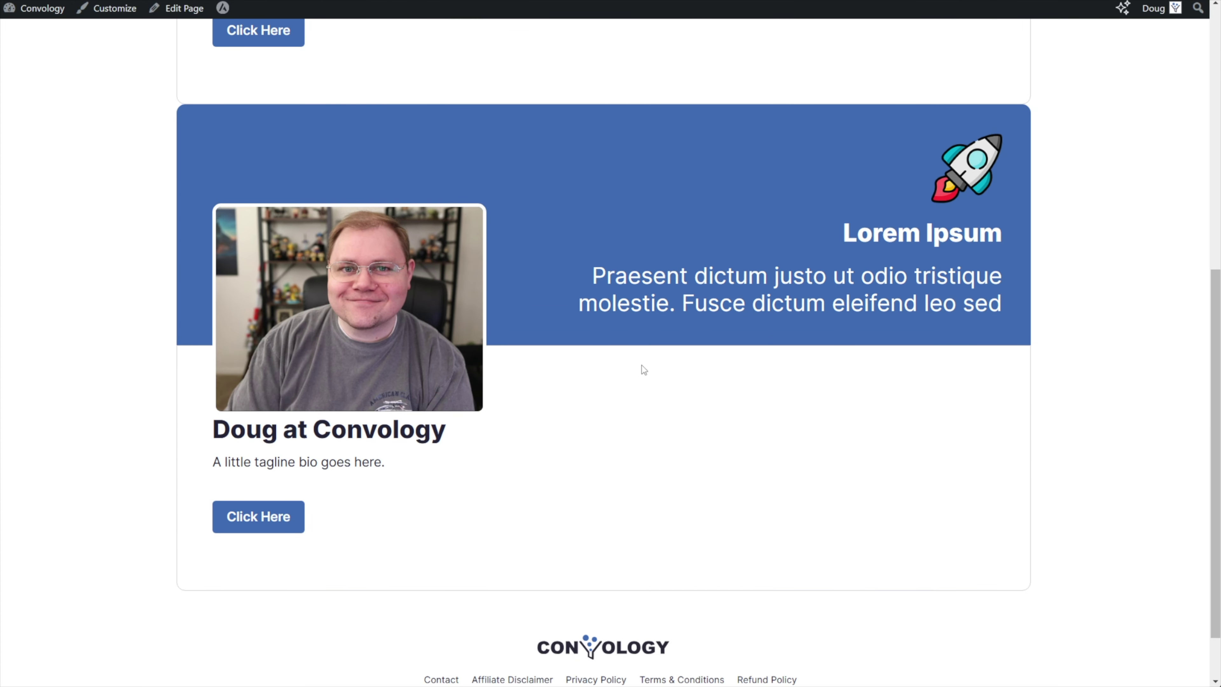
scroll(632, 351, up, 7)
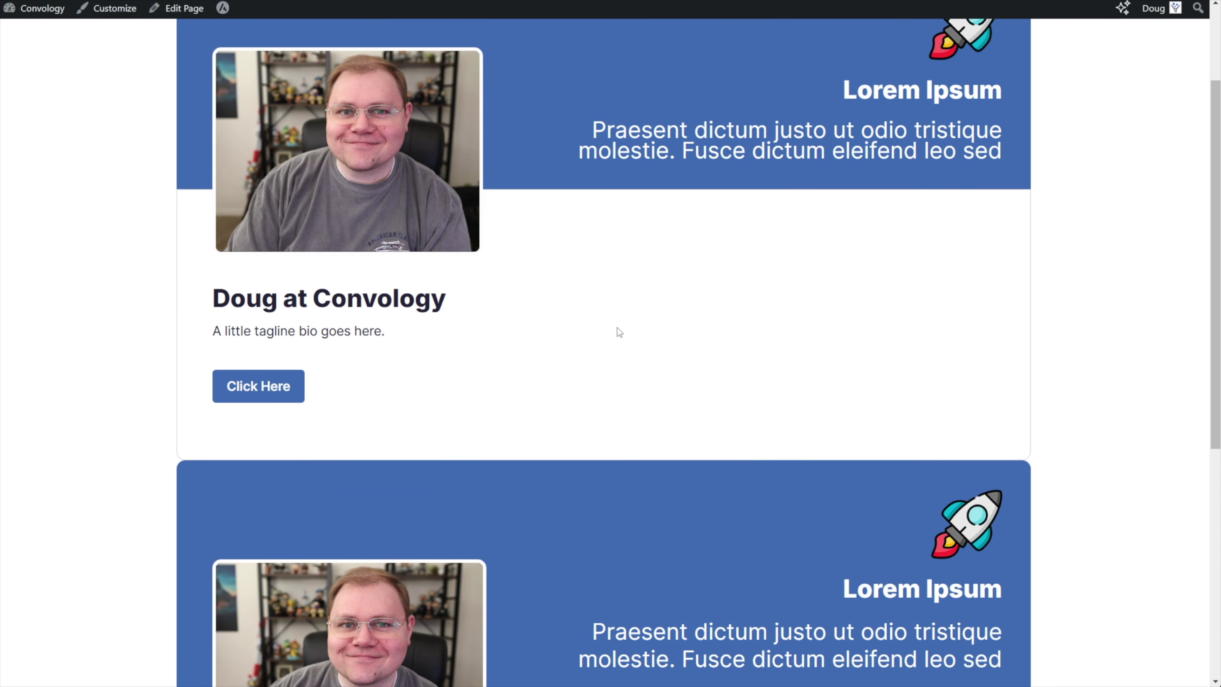
scroll(815, 281, down, 5)
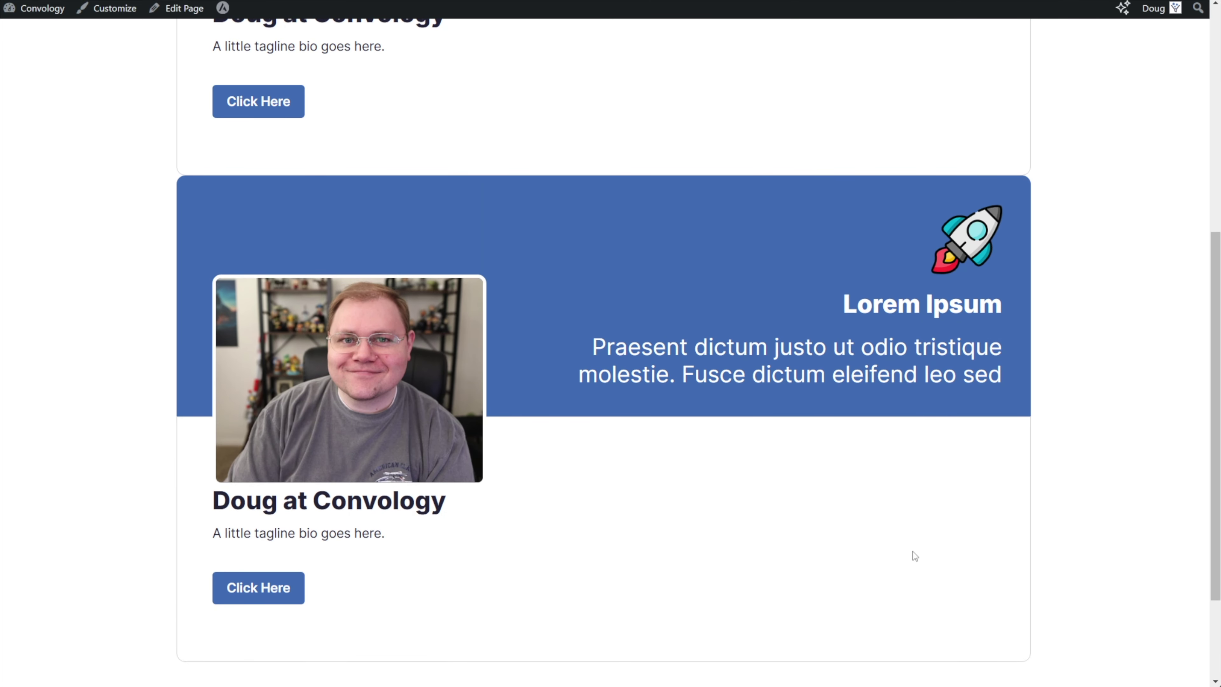
scroll(914, 555, down, 3)
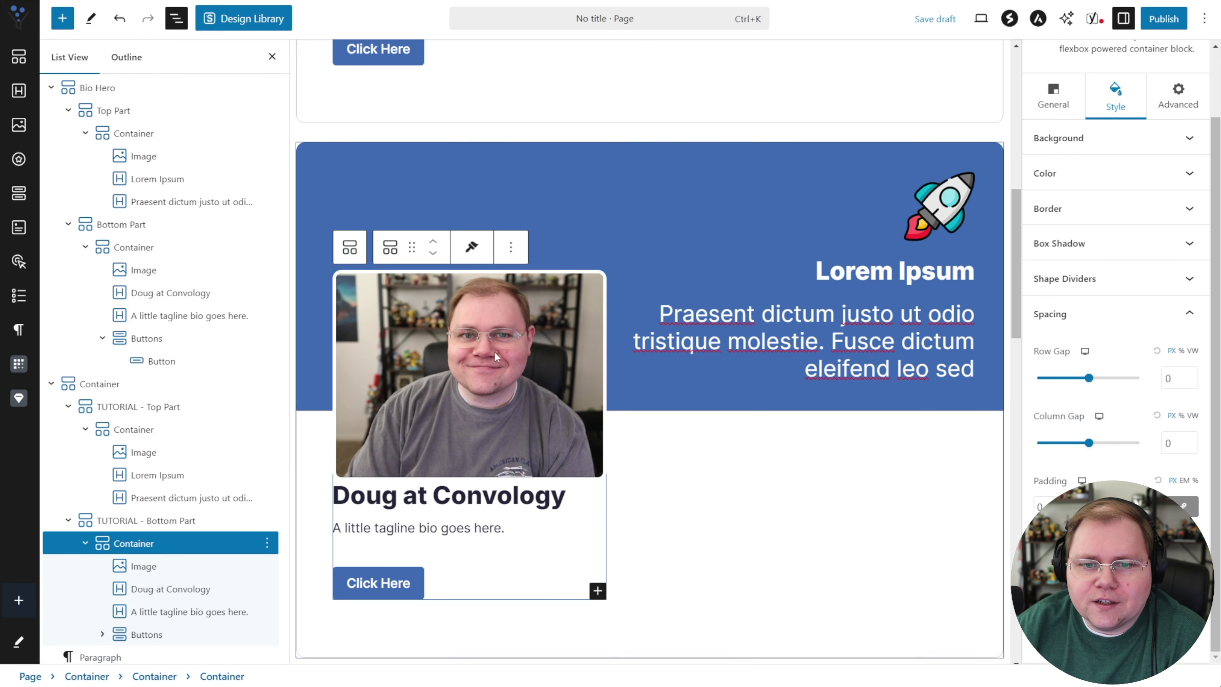
- Set the bottom margin of the portrait image in TUTORIAL - Bottom Part to 40 px, as on the original portrait
scroll(452, 170, down, 2)
scroll(451, 171, up, 7)
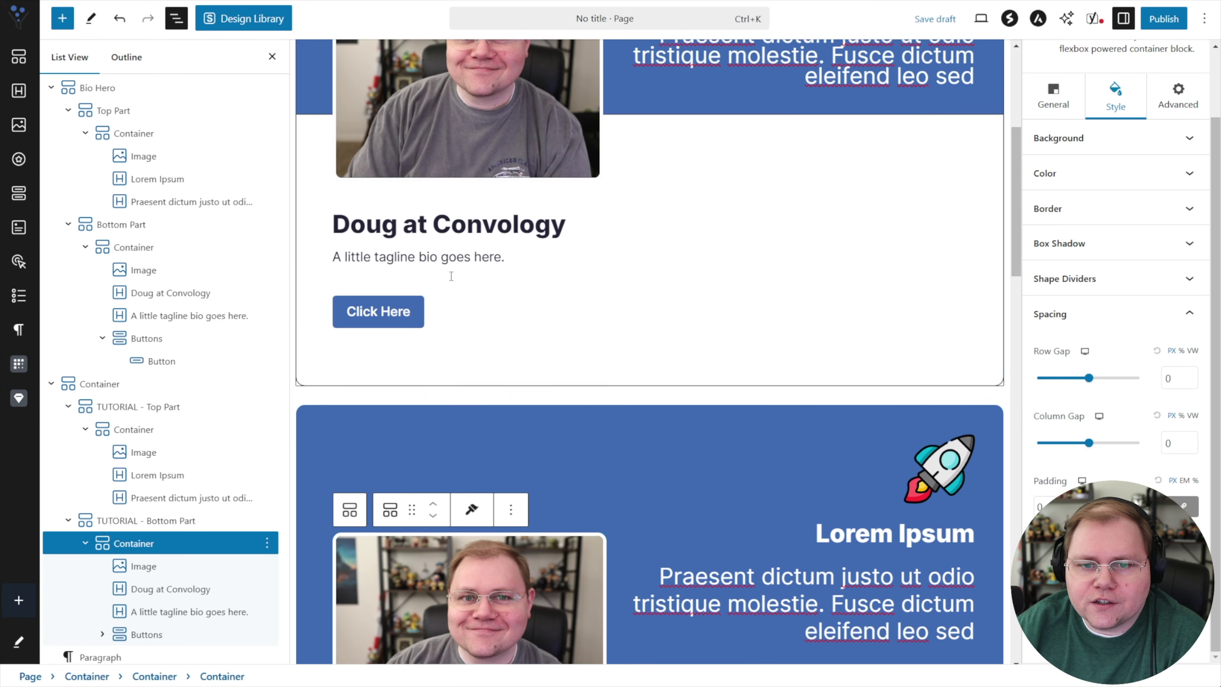
click(452, 171)
click(534, 295)
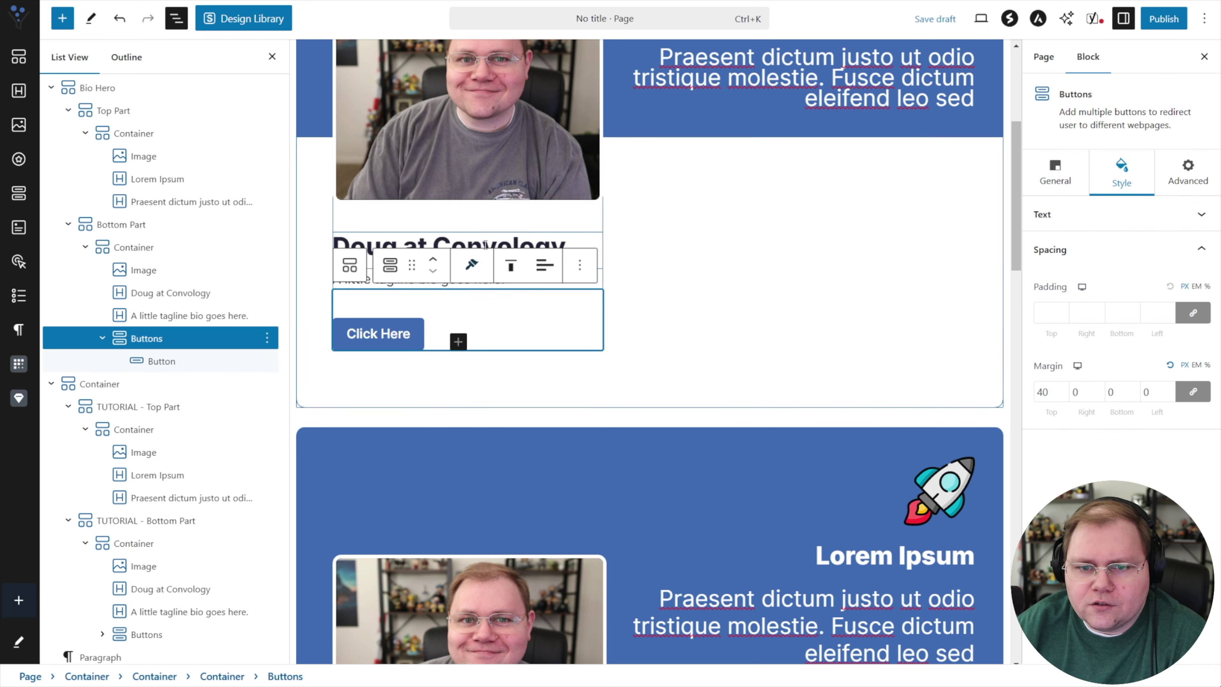
click(531, 250)
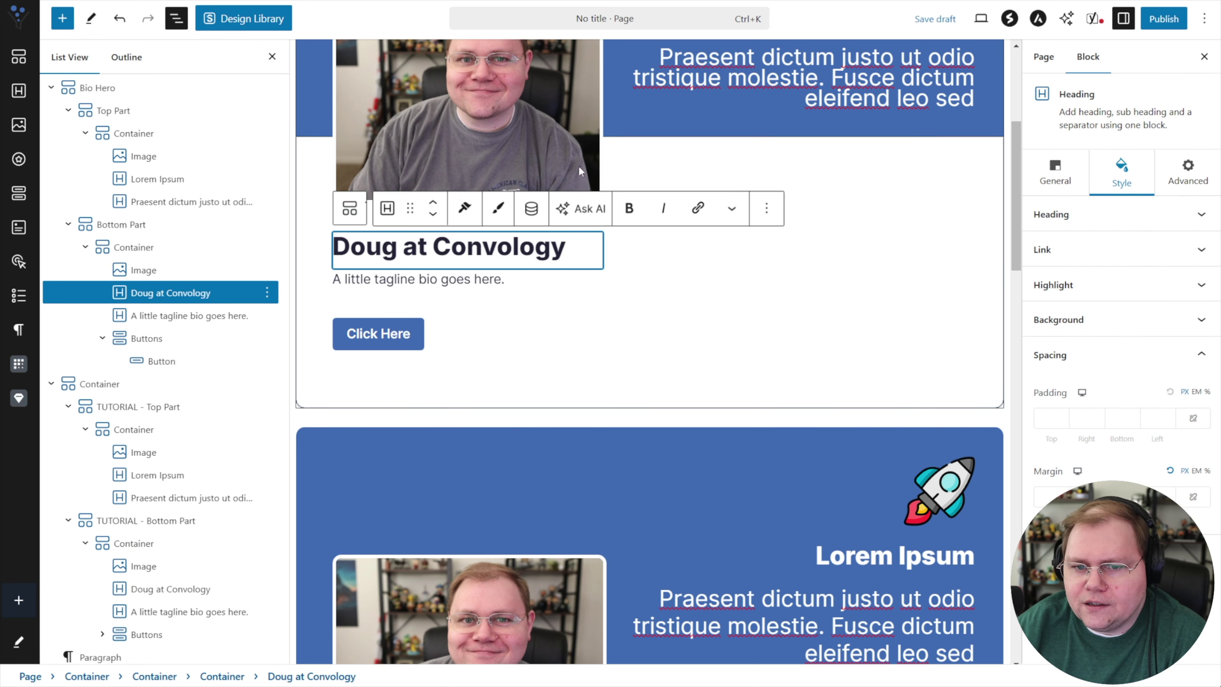
click(370, 214)
scroll(648, 337, down, 5)
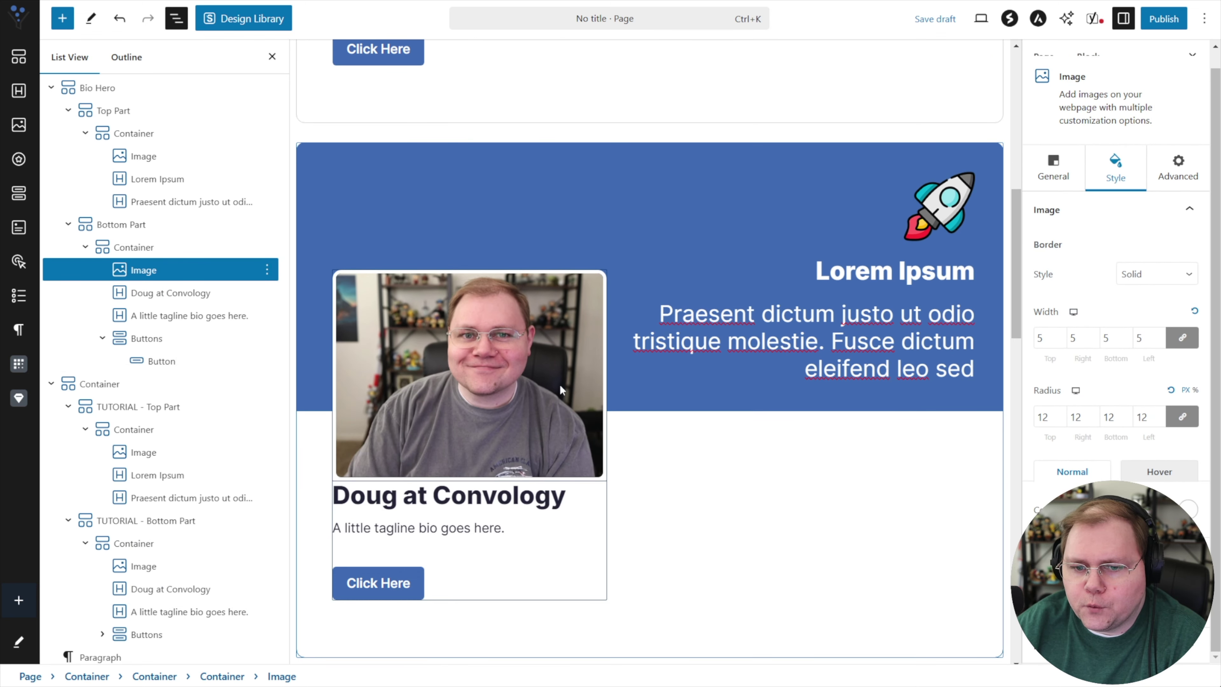
click(468, 380)
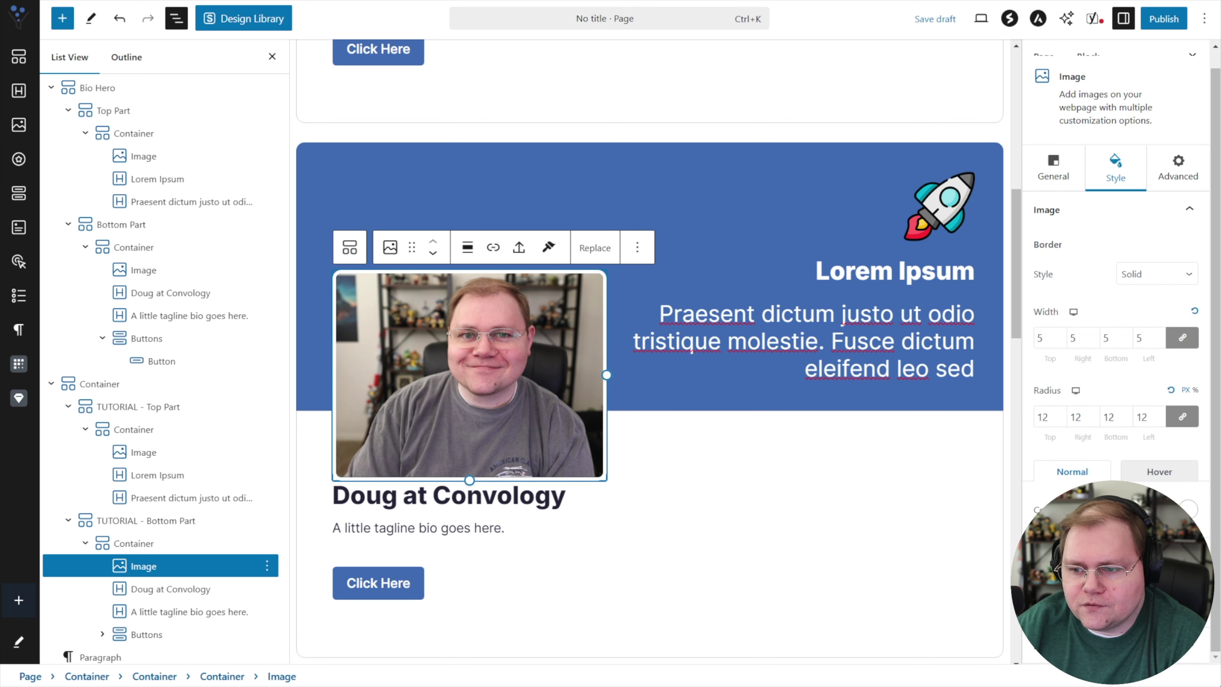
scroll(649, 543, down, 3)
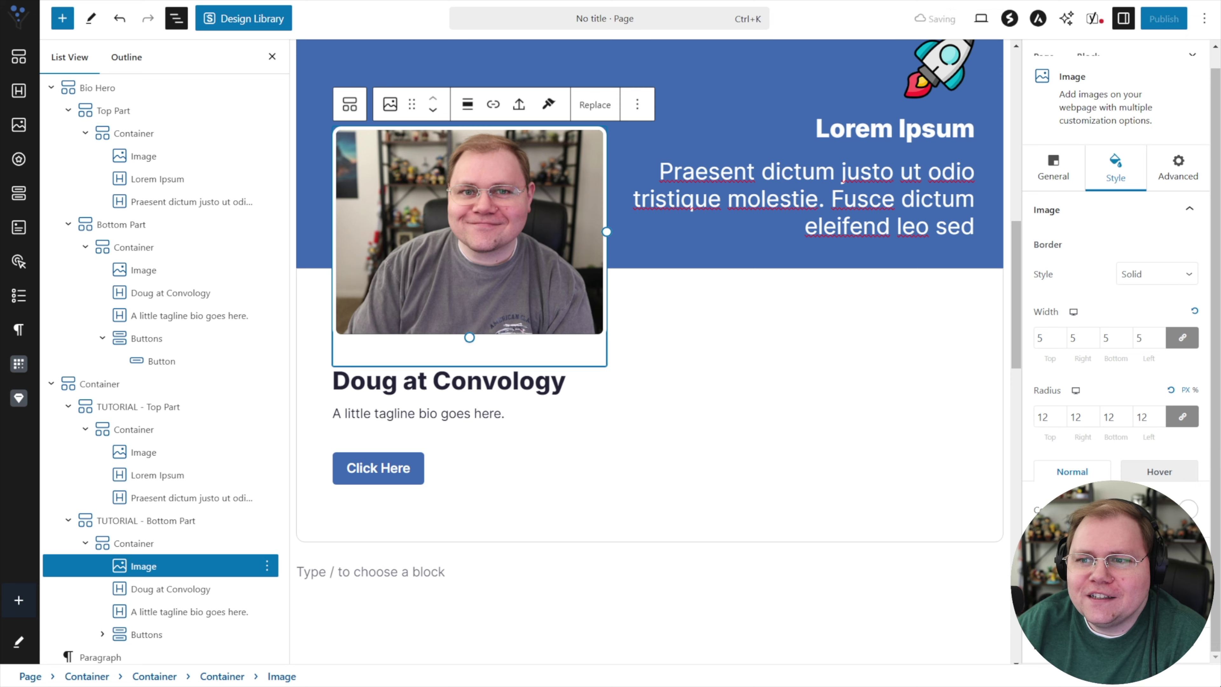